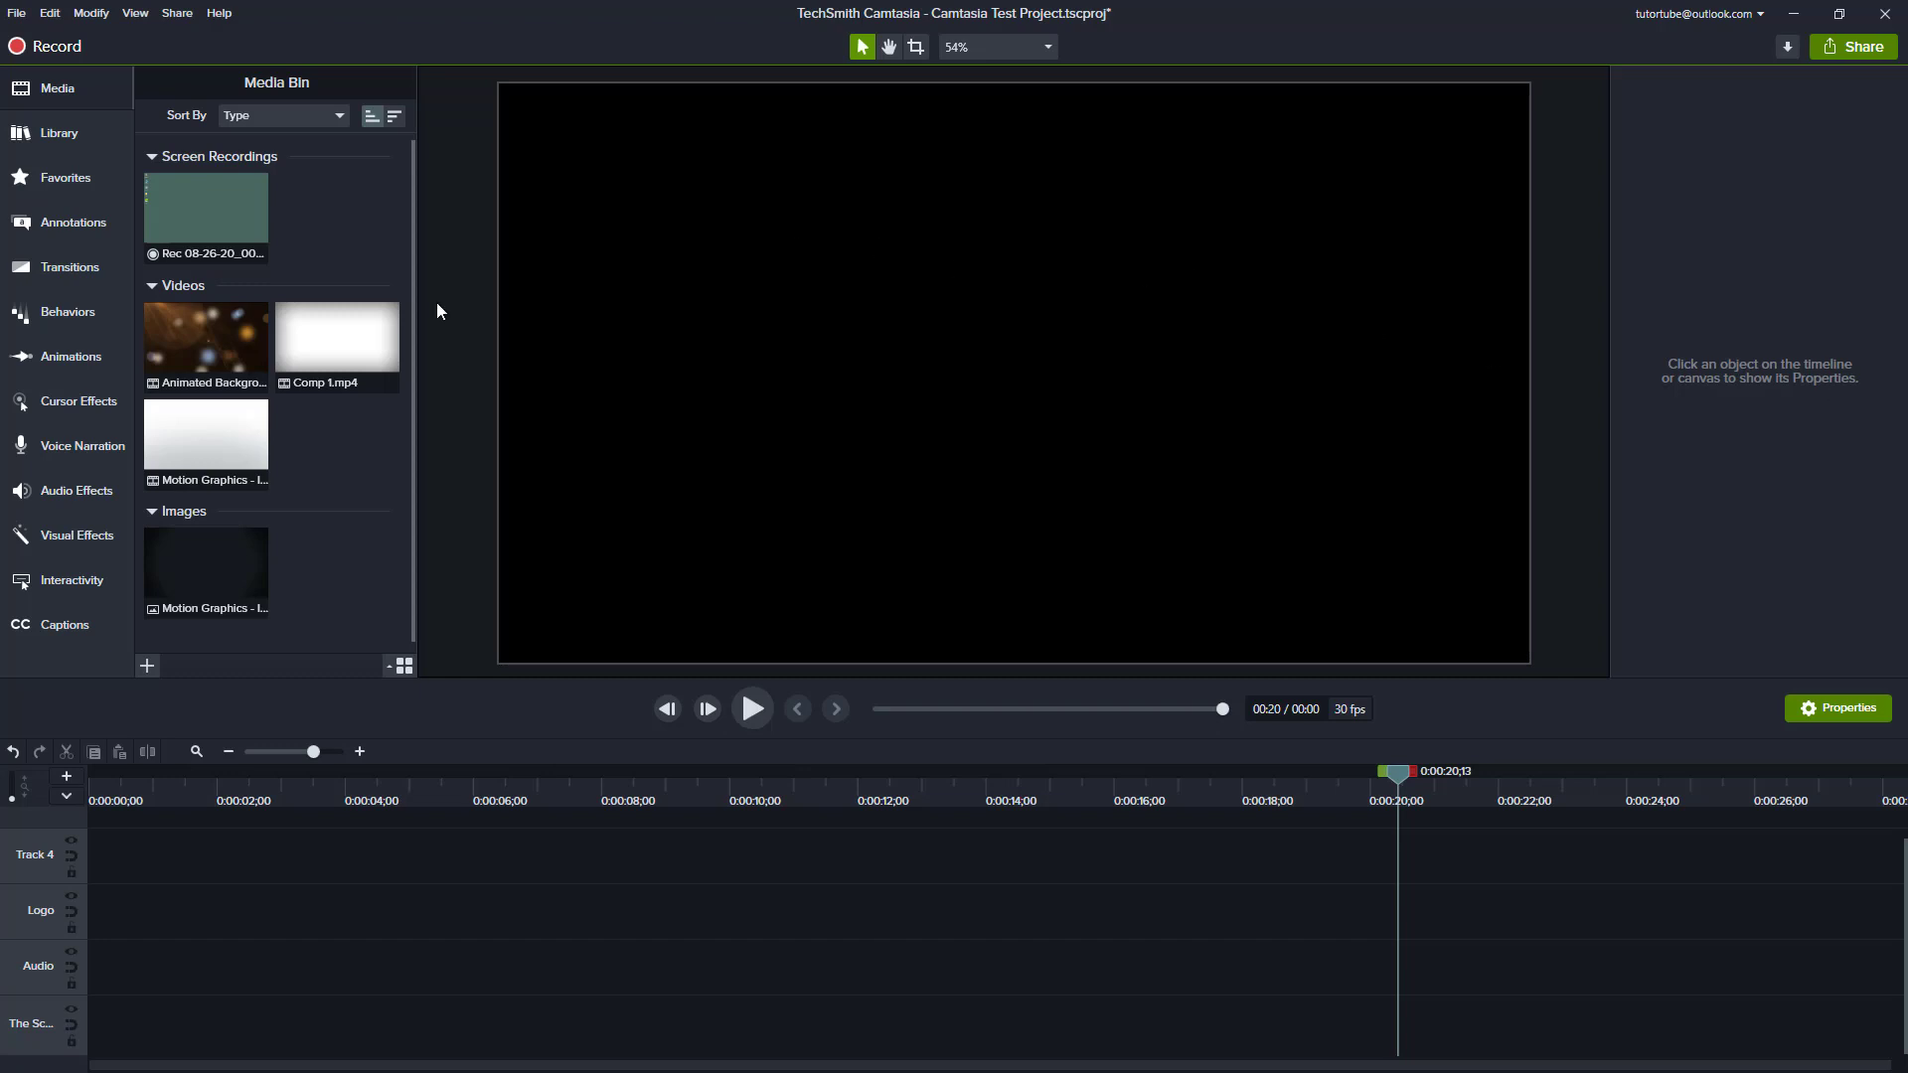
# - Open File > Manage Themes and review the Theme dropdown, leaving the Default theme selected
pyautogui.click(16, 13)
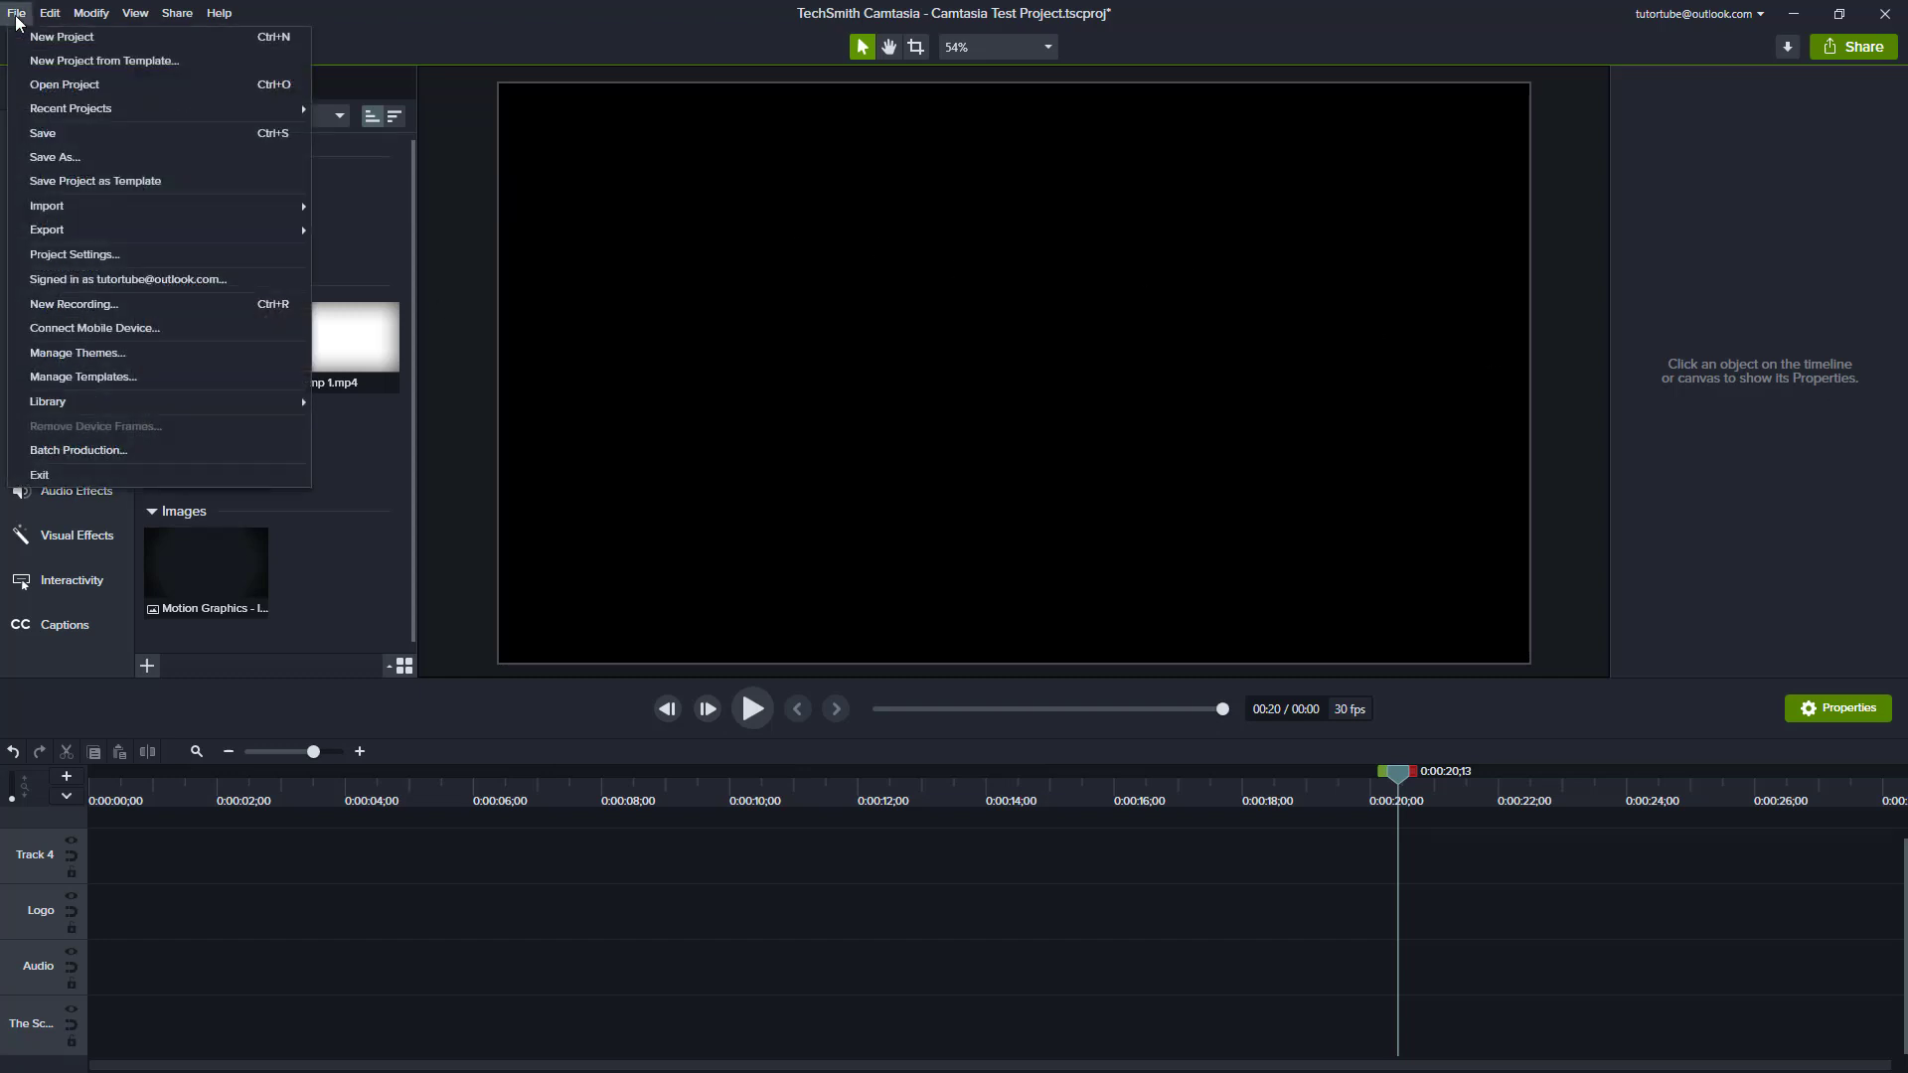
pyautogui.click(120, 353)
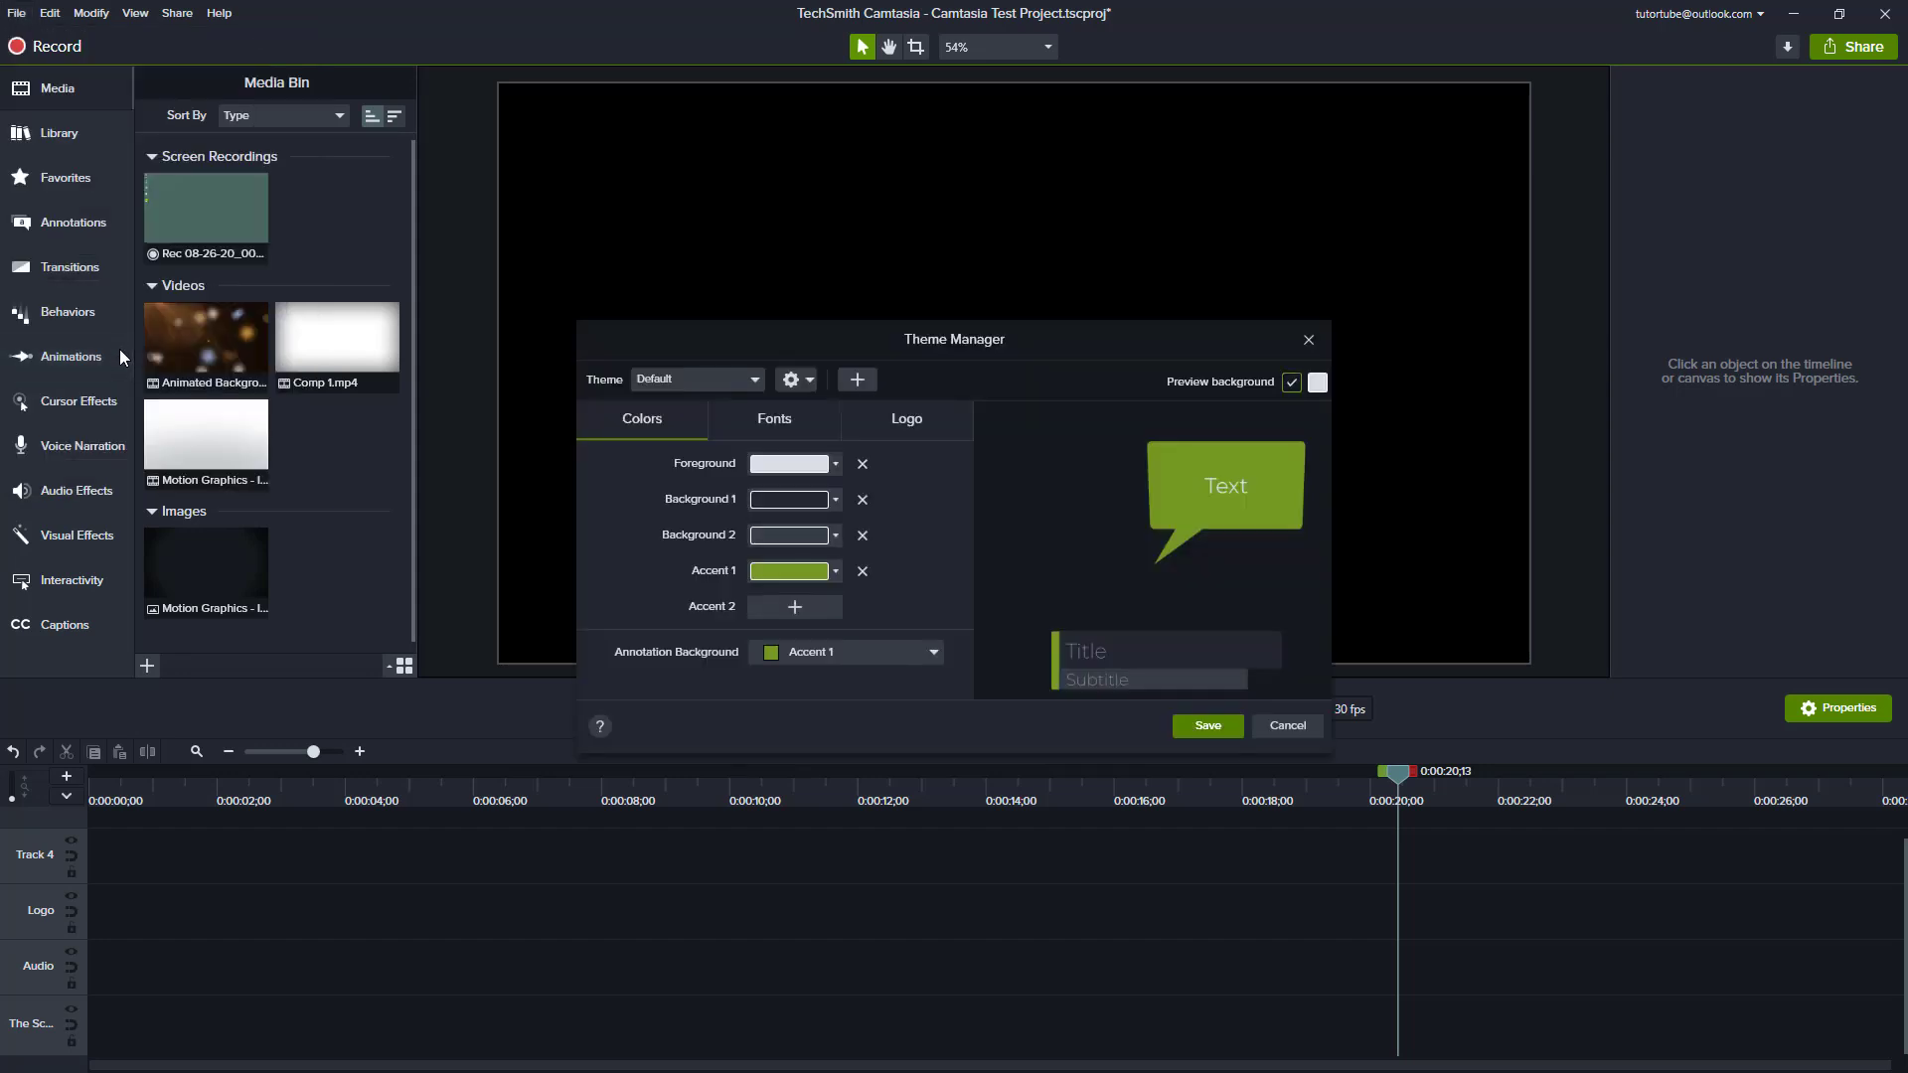
pyautogui.click(735, 378)
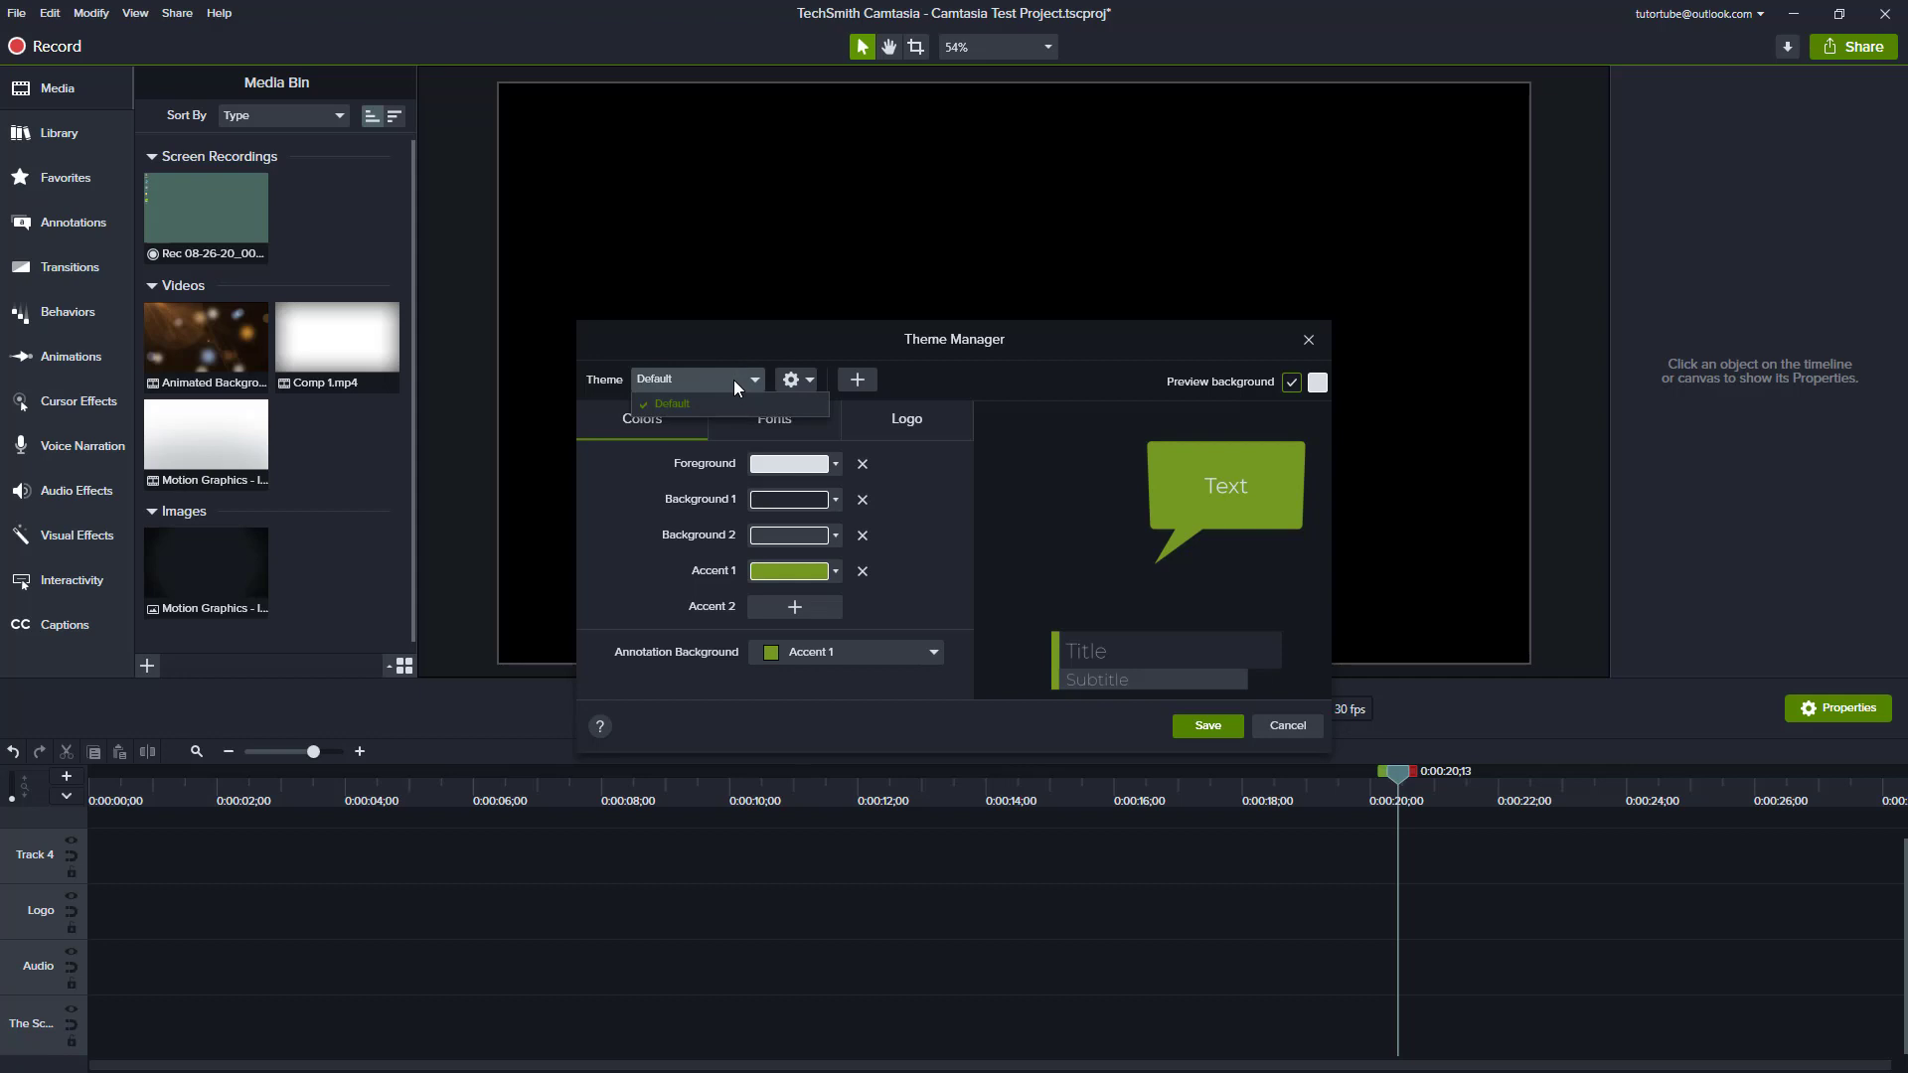
pyautogui.click(948, 463)
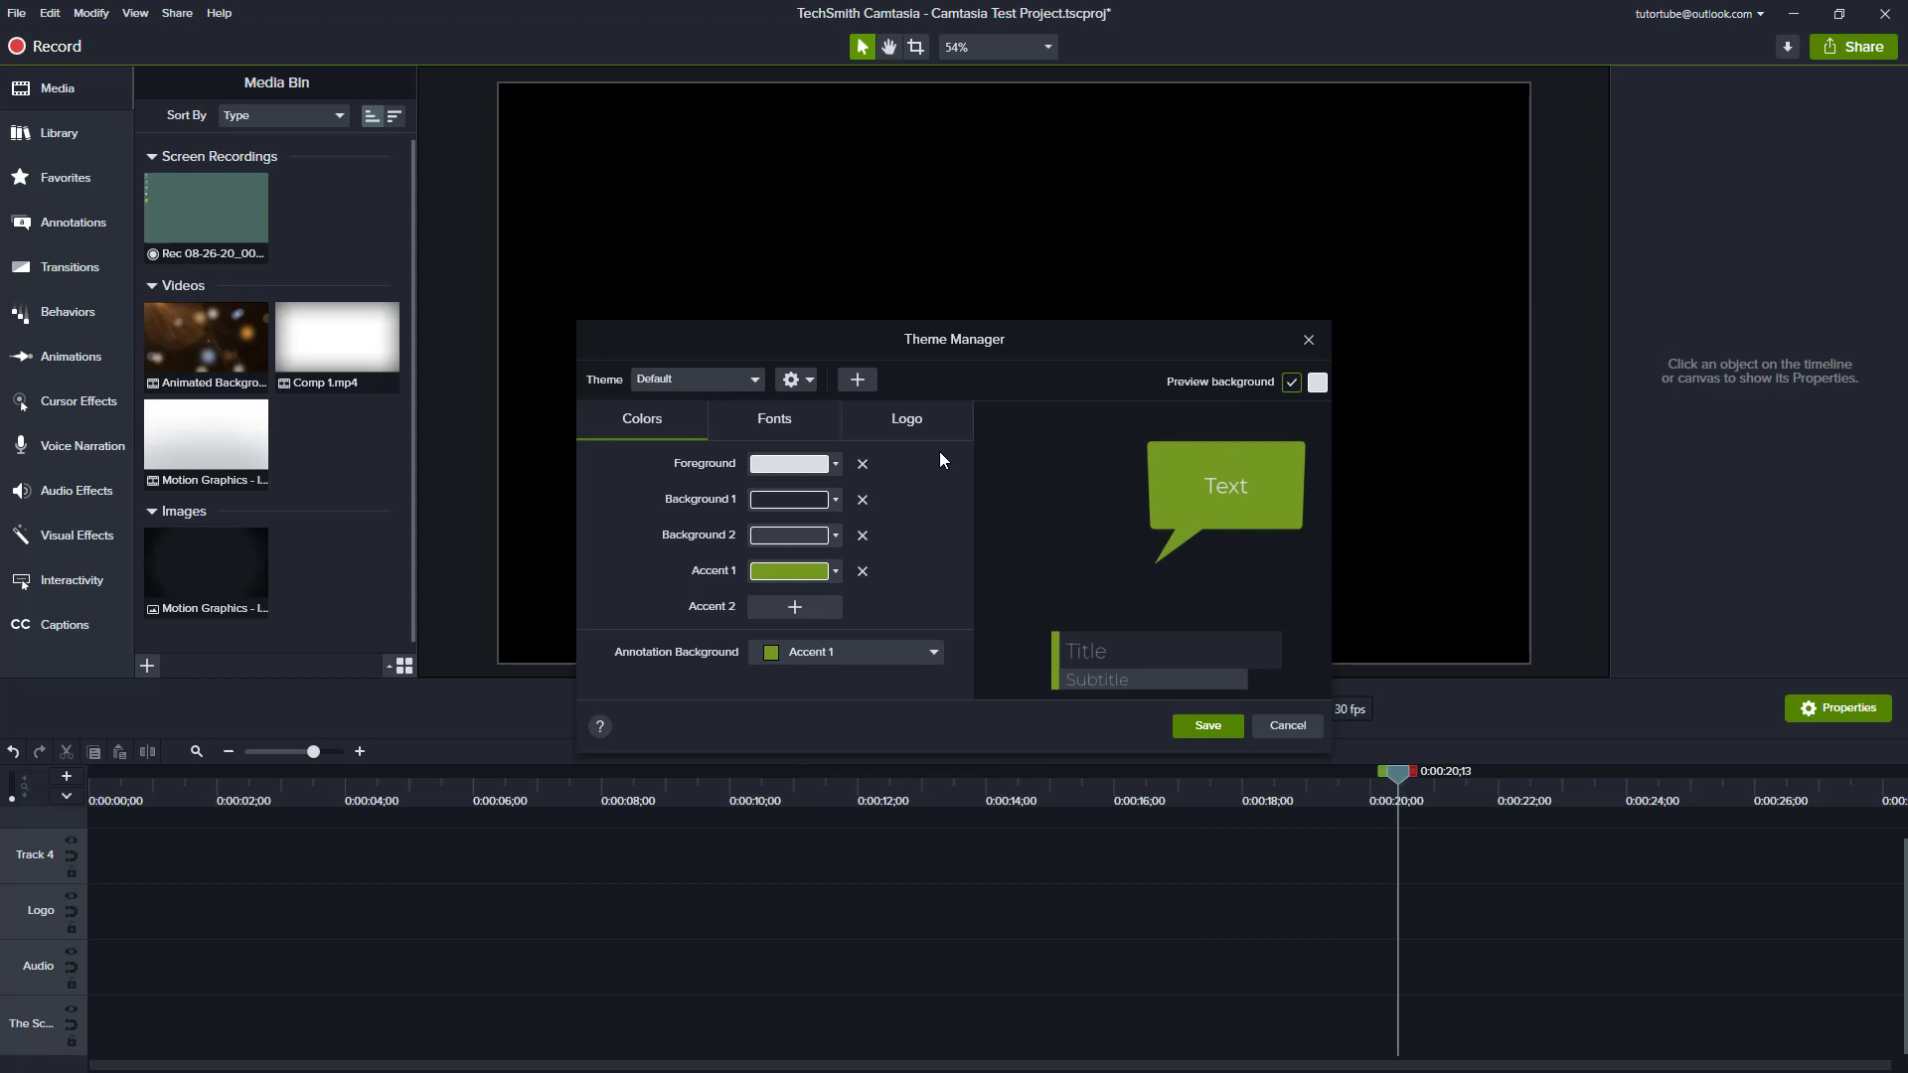
# - Add a new theme named TutorTube
pyautogui.click(856, 380)
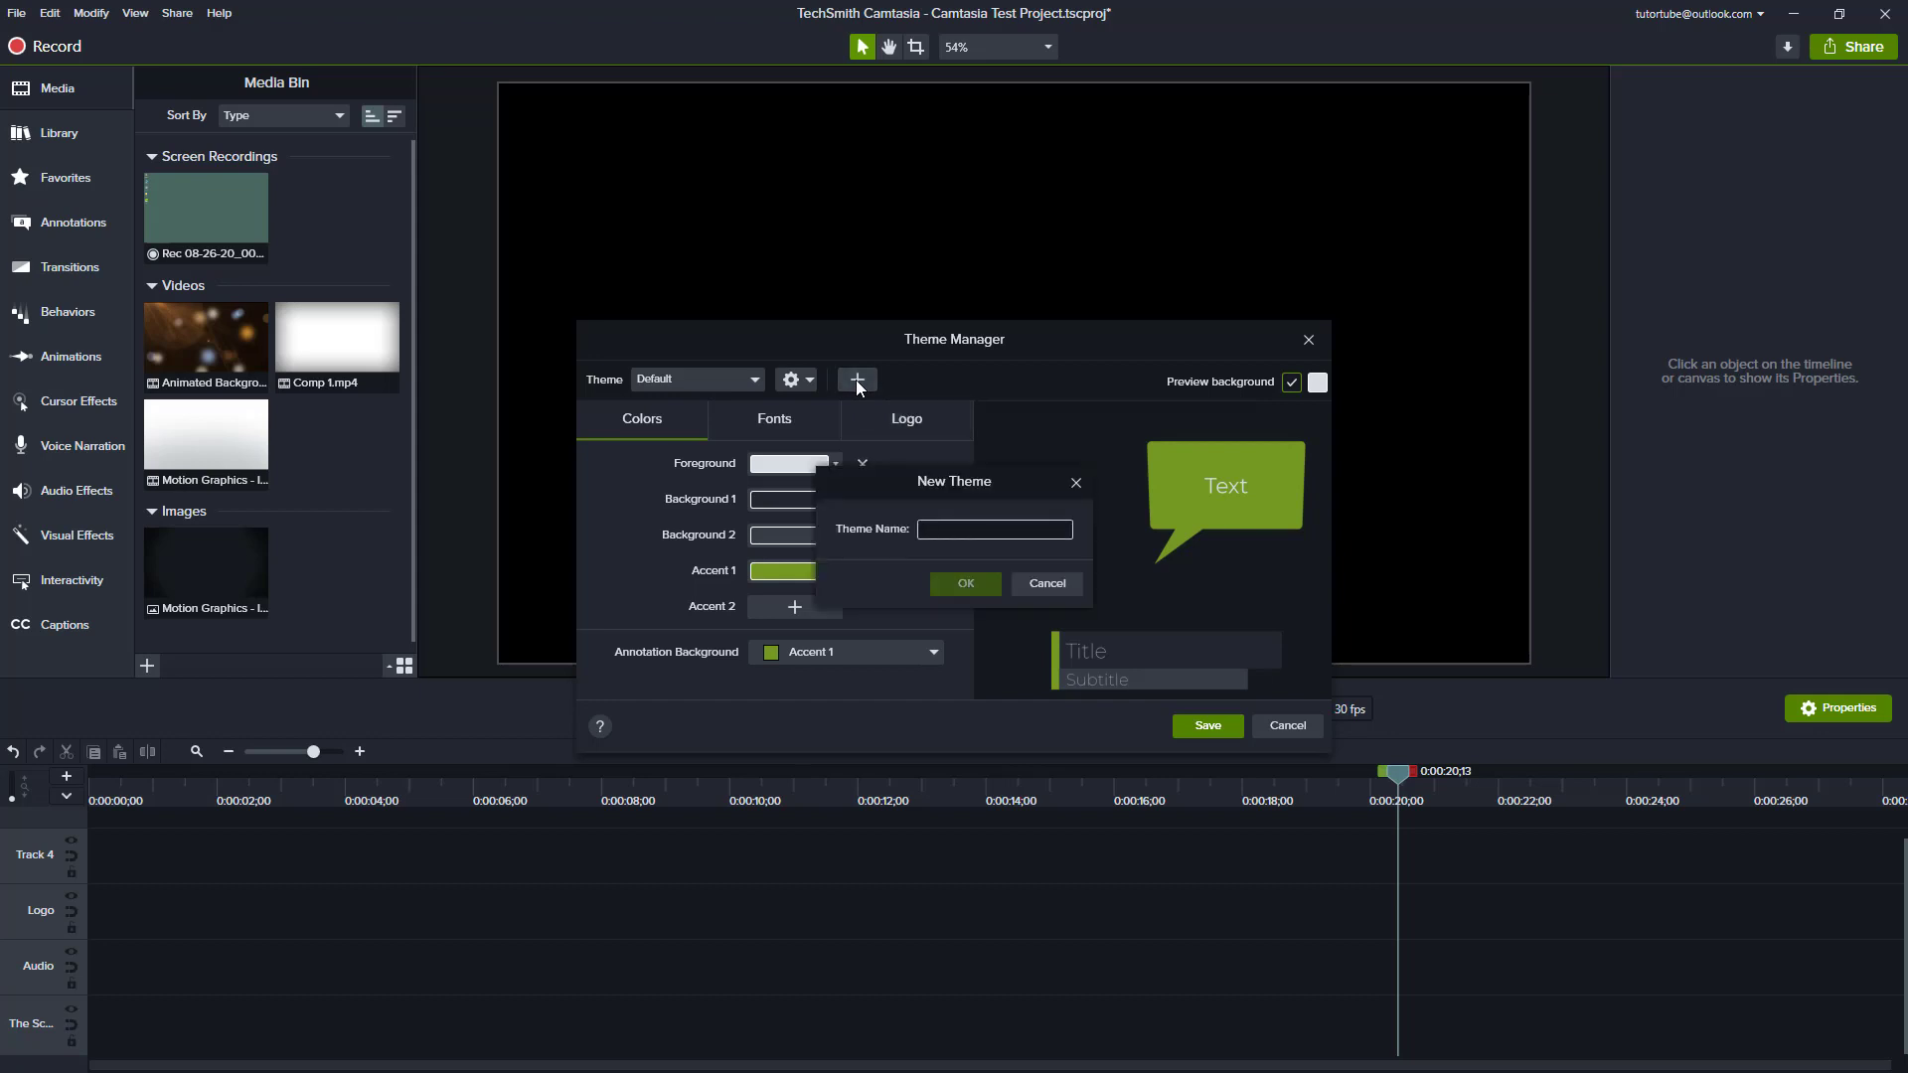
pyautogui.write('TutorTube')
pyautogui.click(983, 584)
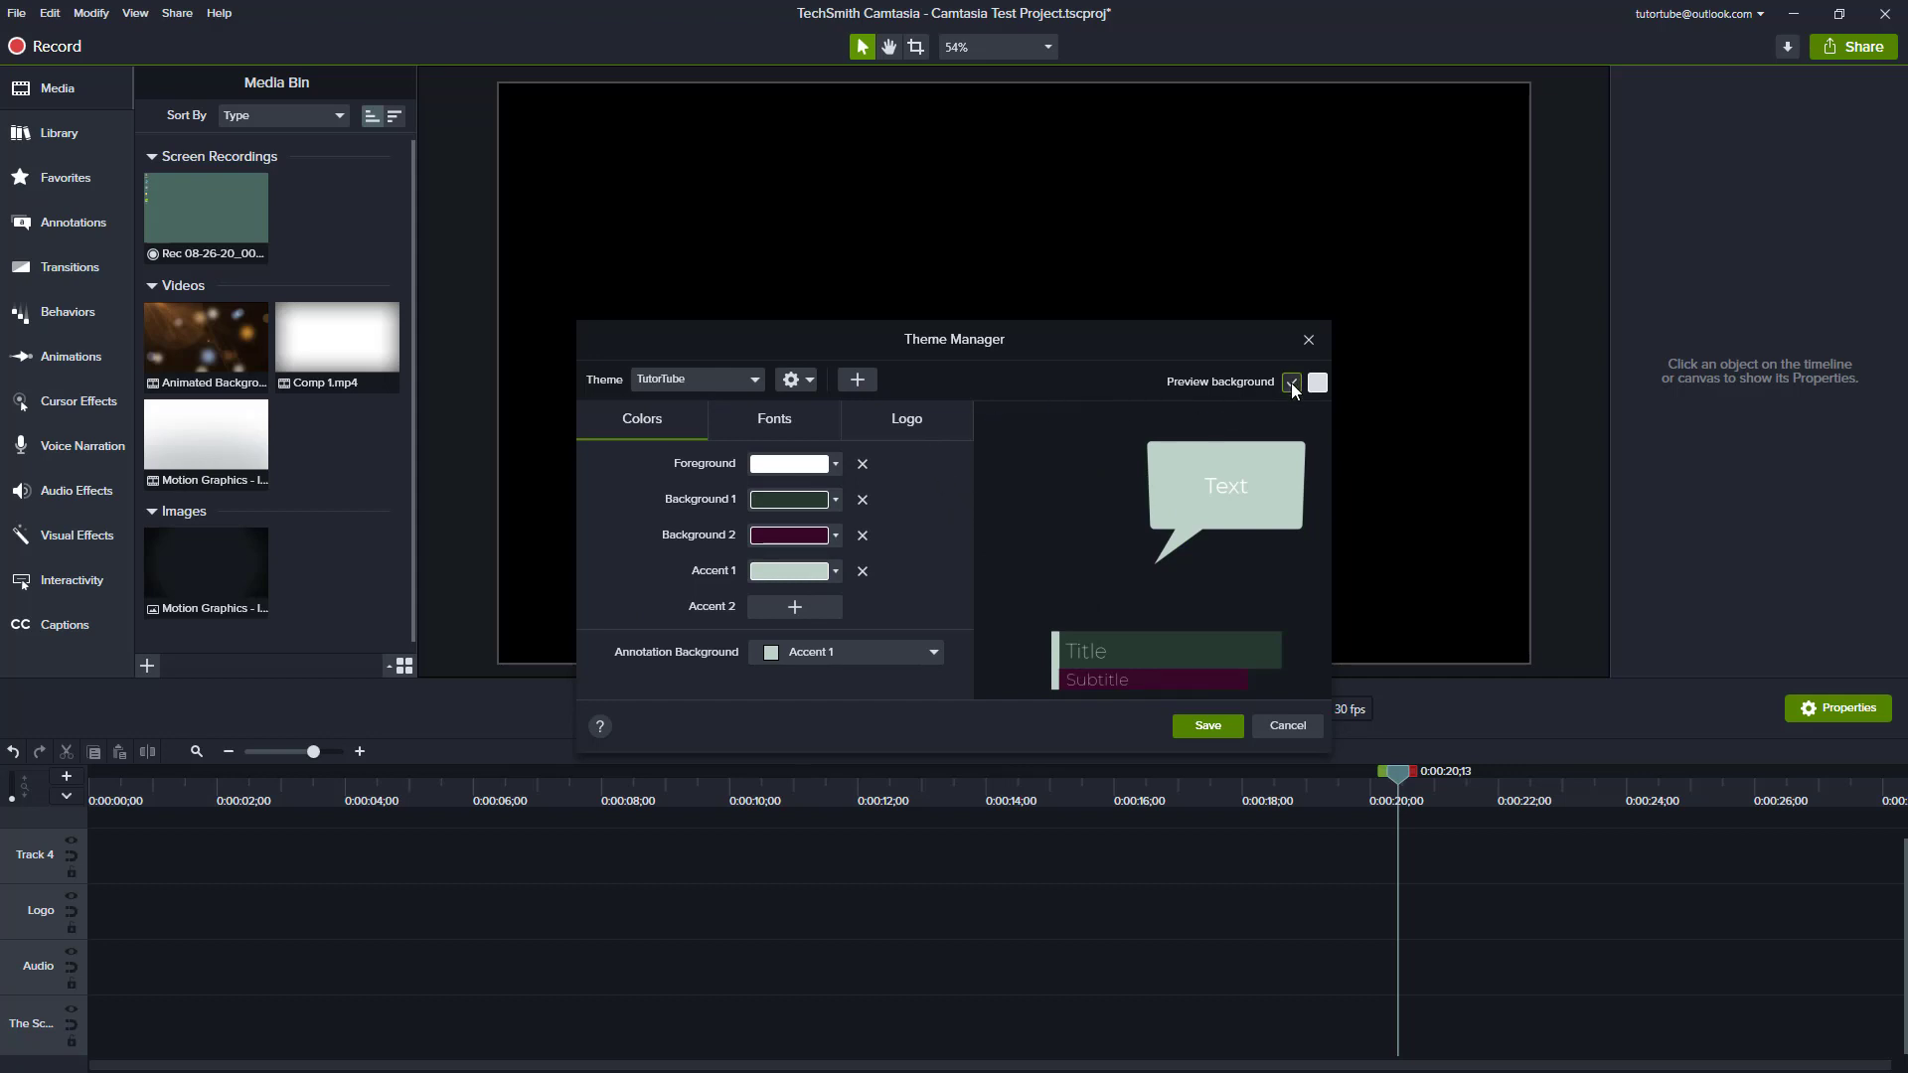
# - Set TutorTube-Logo.png from the TutorTube (K:) drive as the theme's logo
pyautogui.click(906, 418)
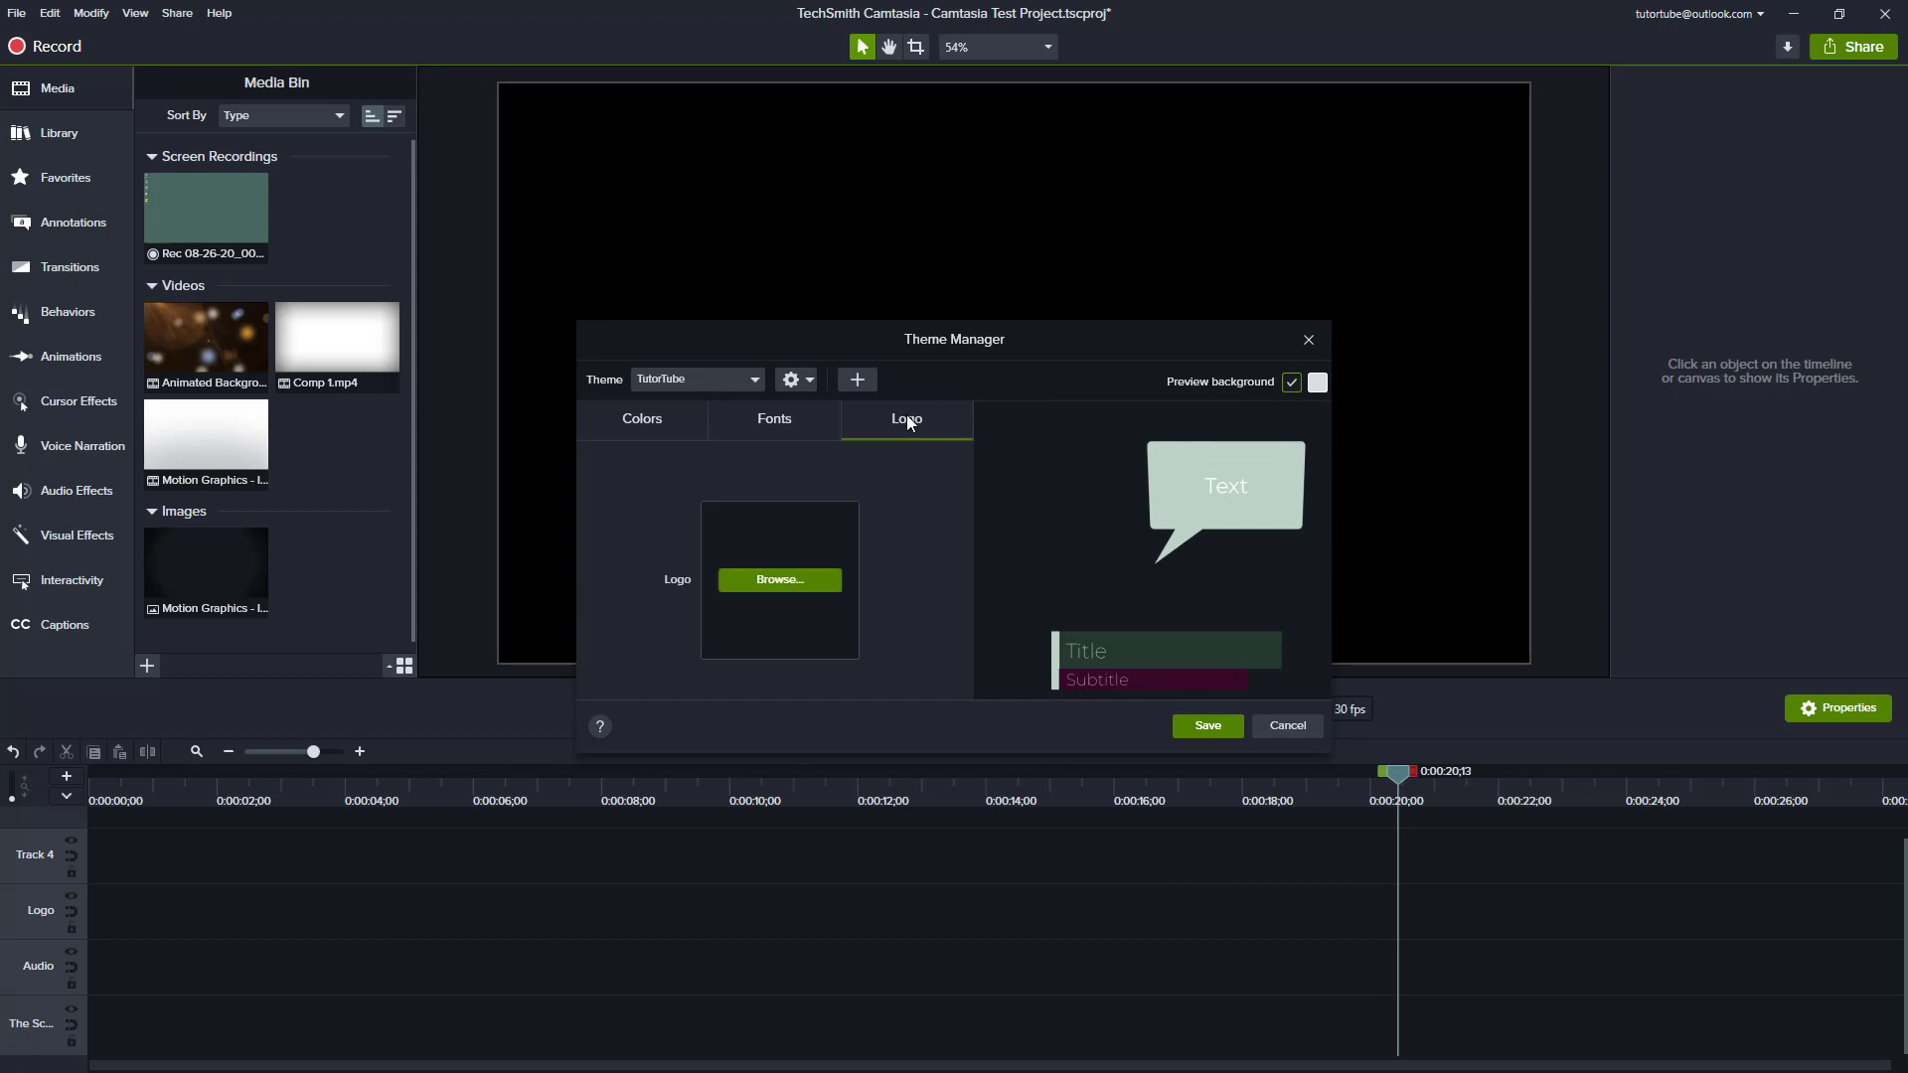
pyautogui.click(792, 579)
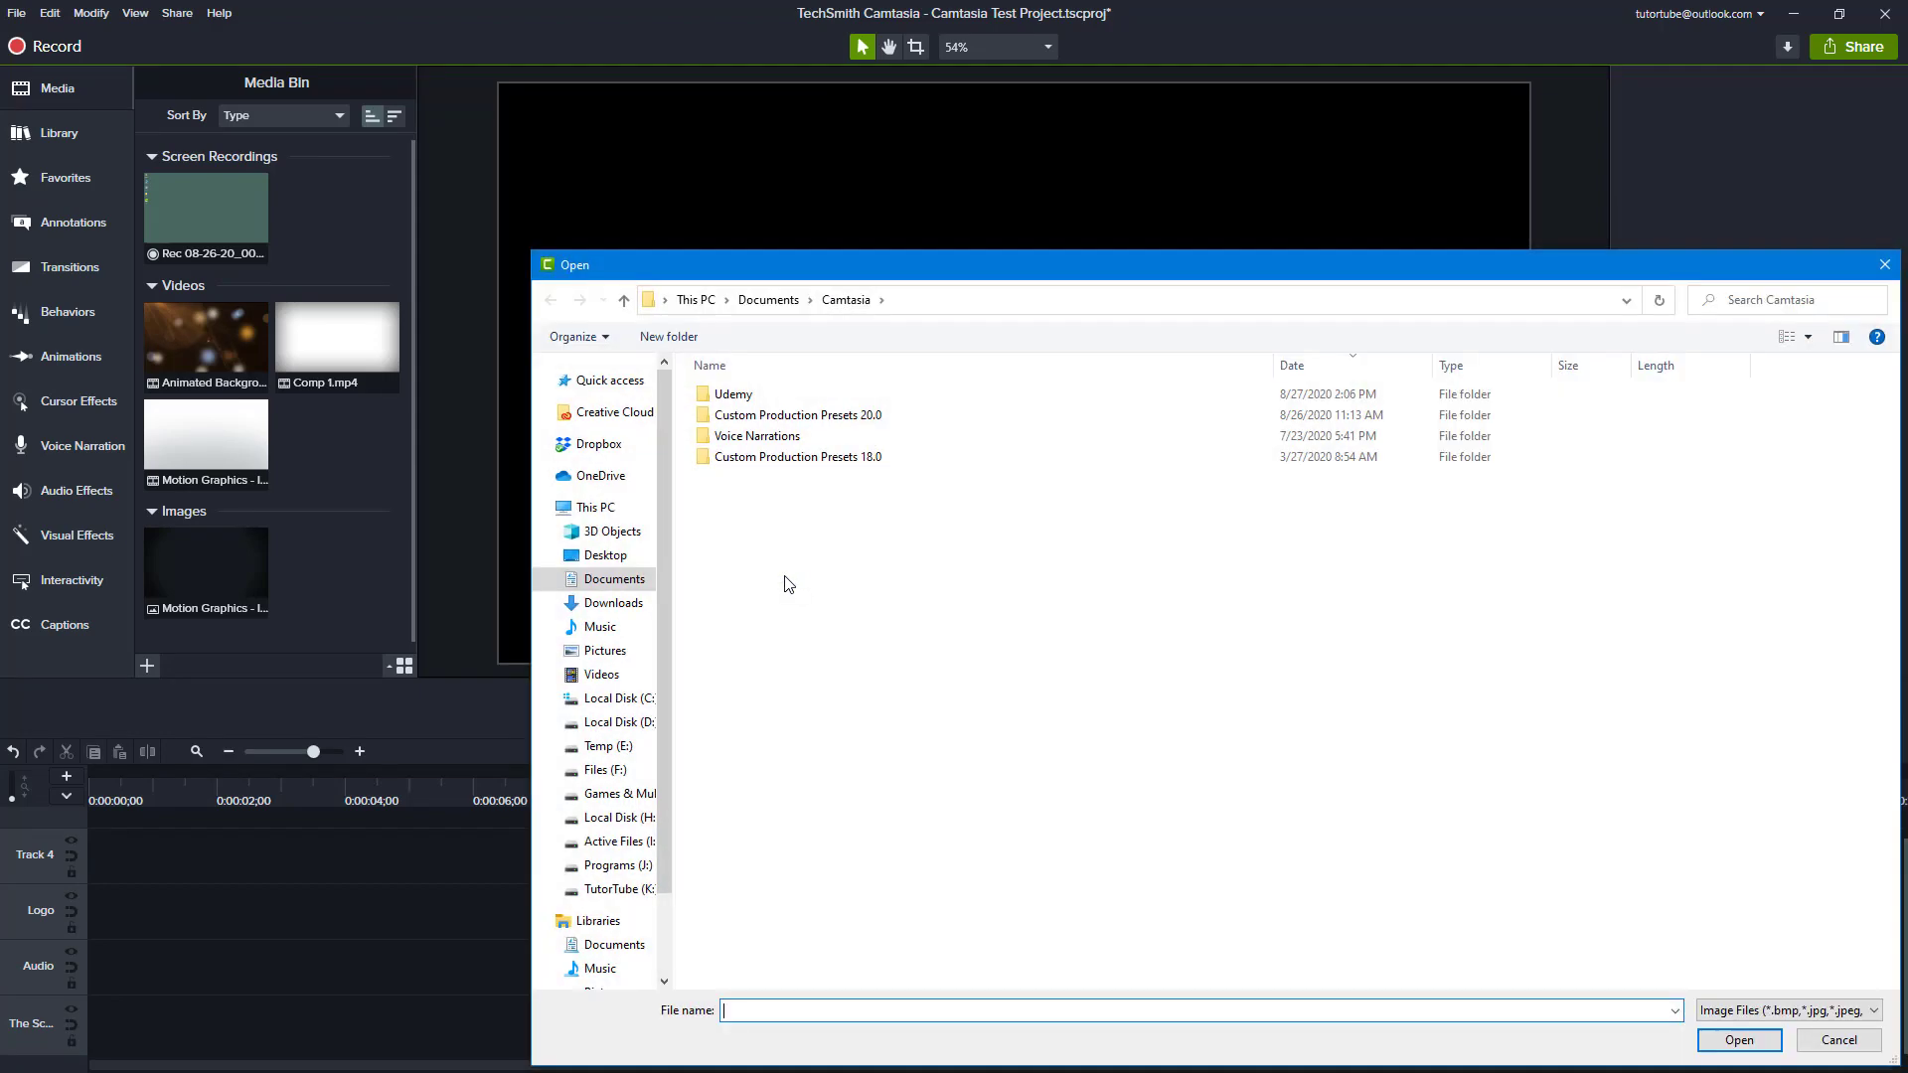
pyautogui.click(610, 889)
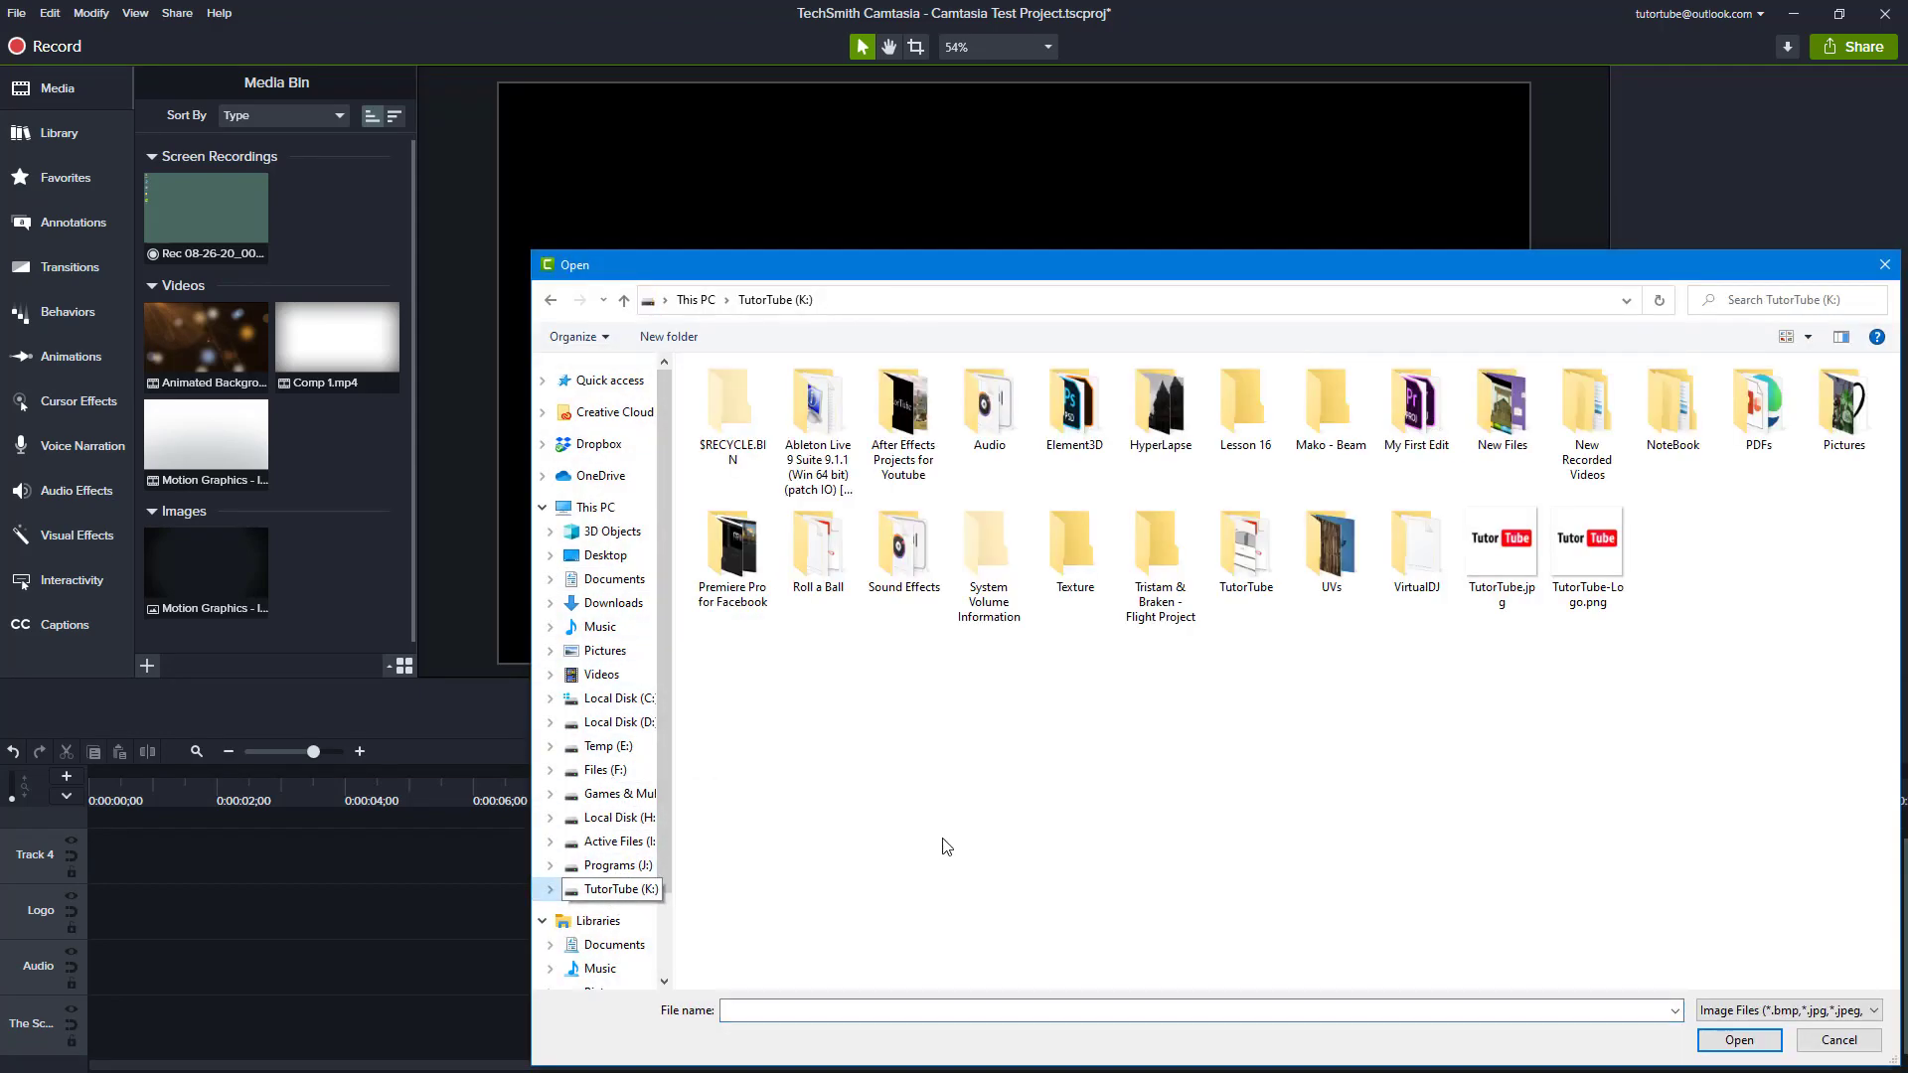
pyautogui.click(1585, 591)
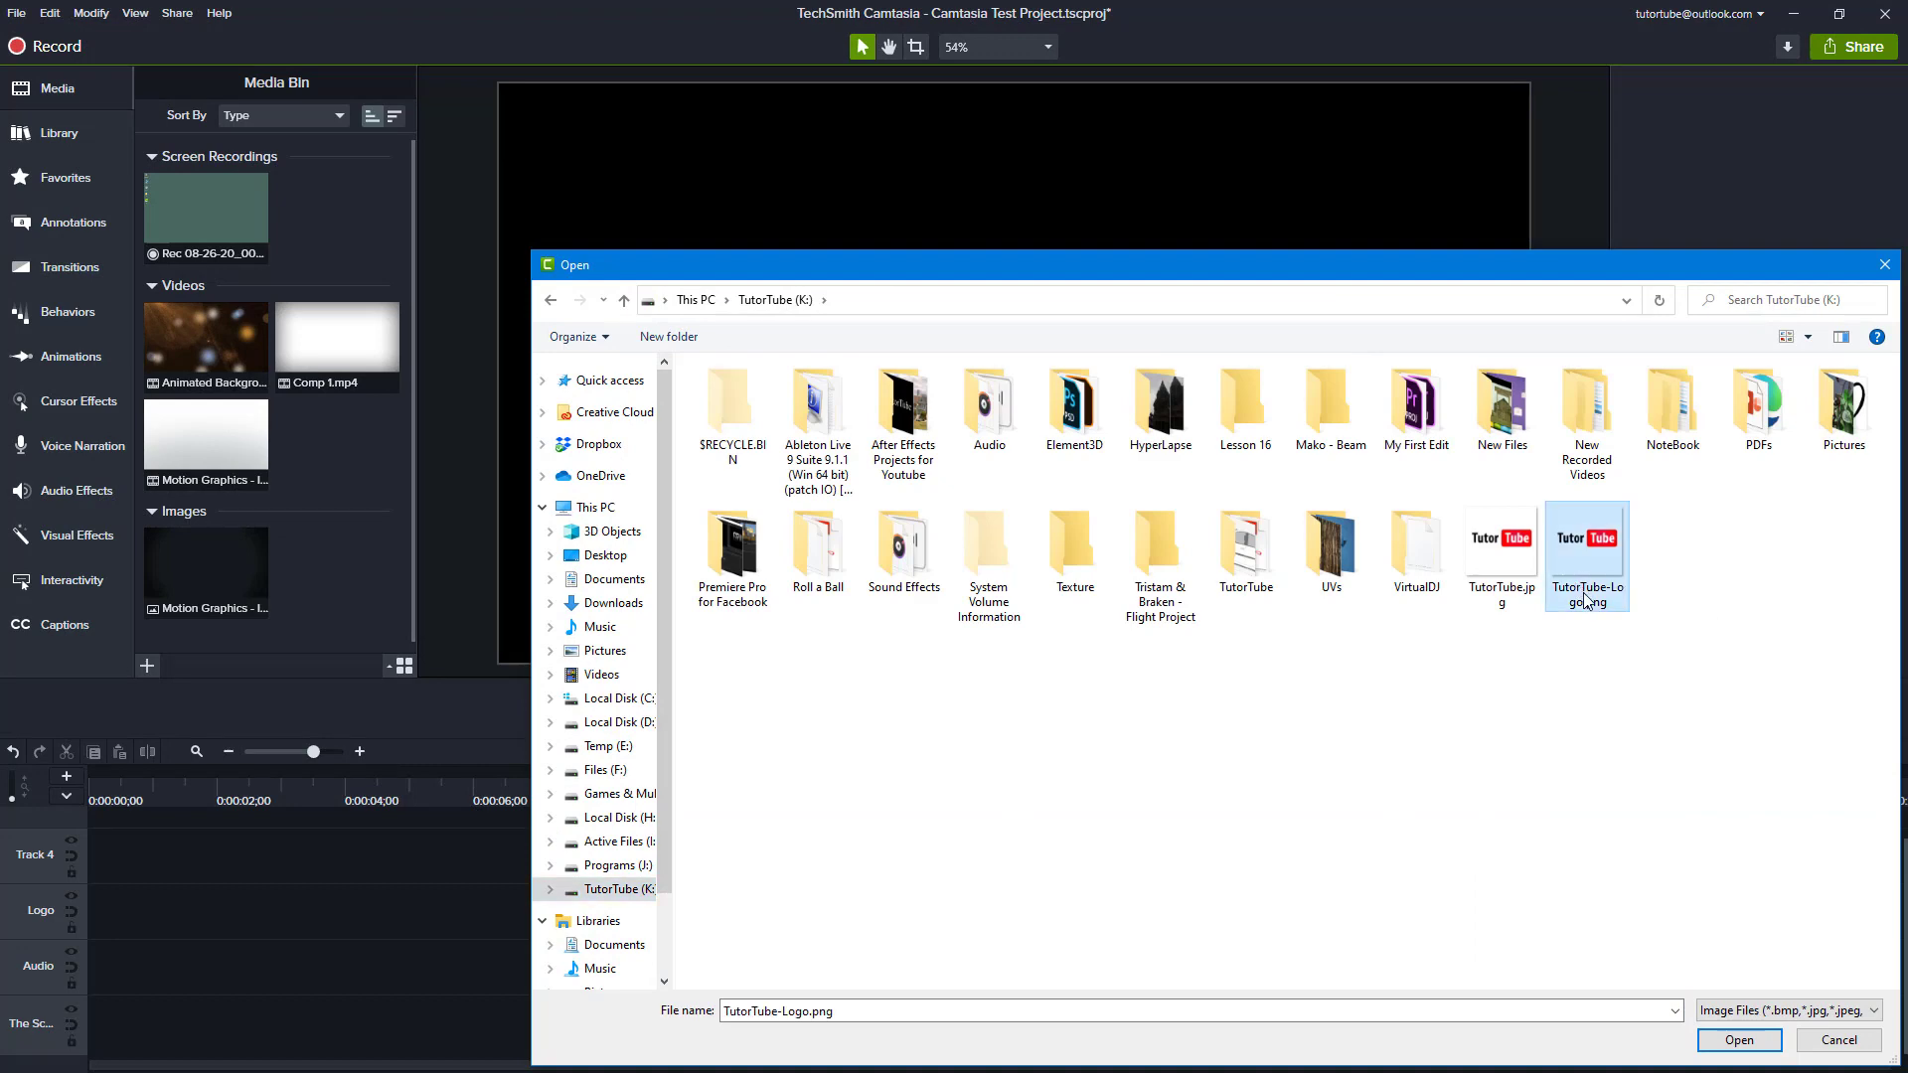
pyautogui.click(1739, 1039)
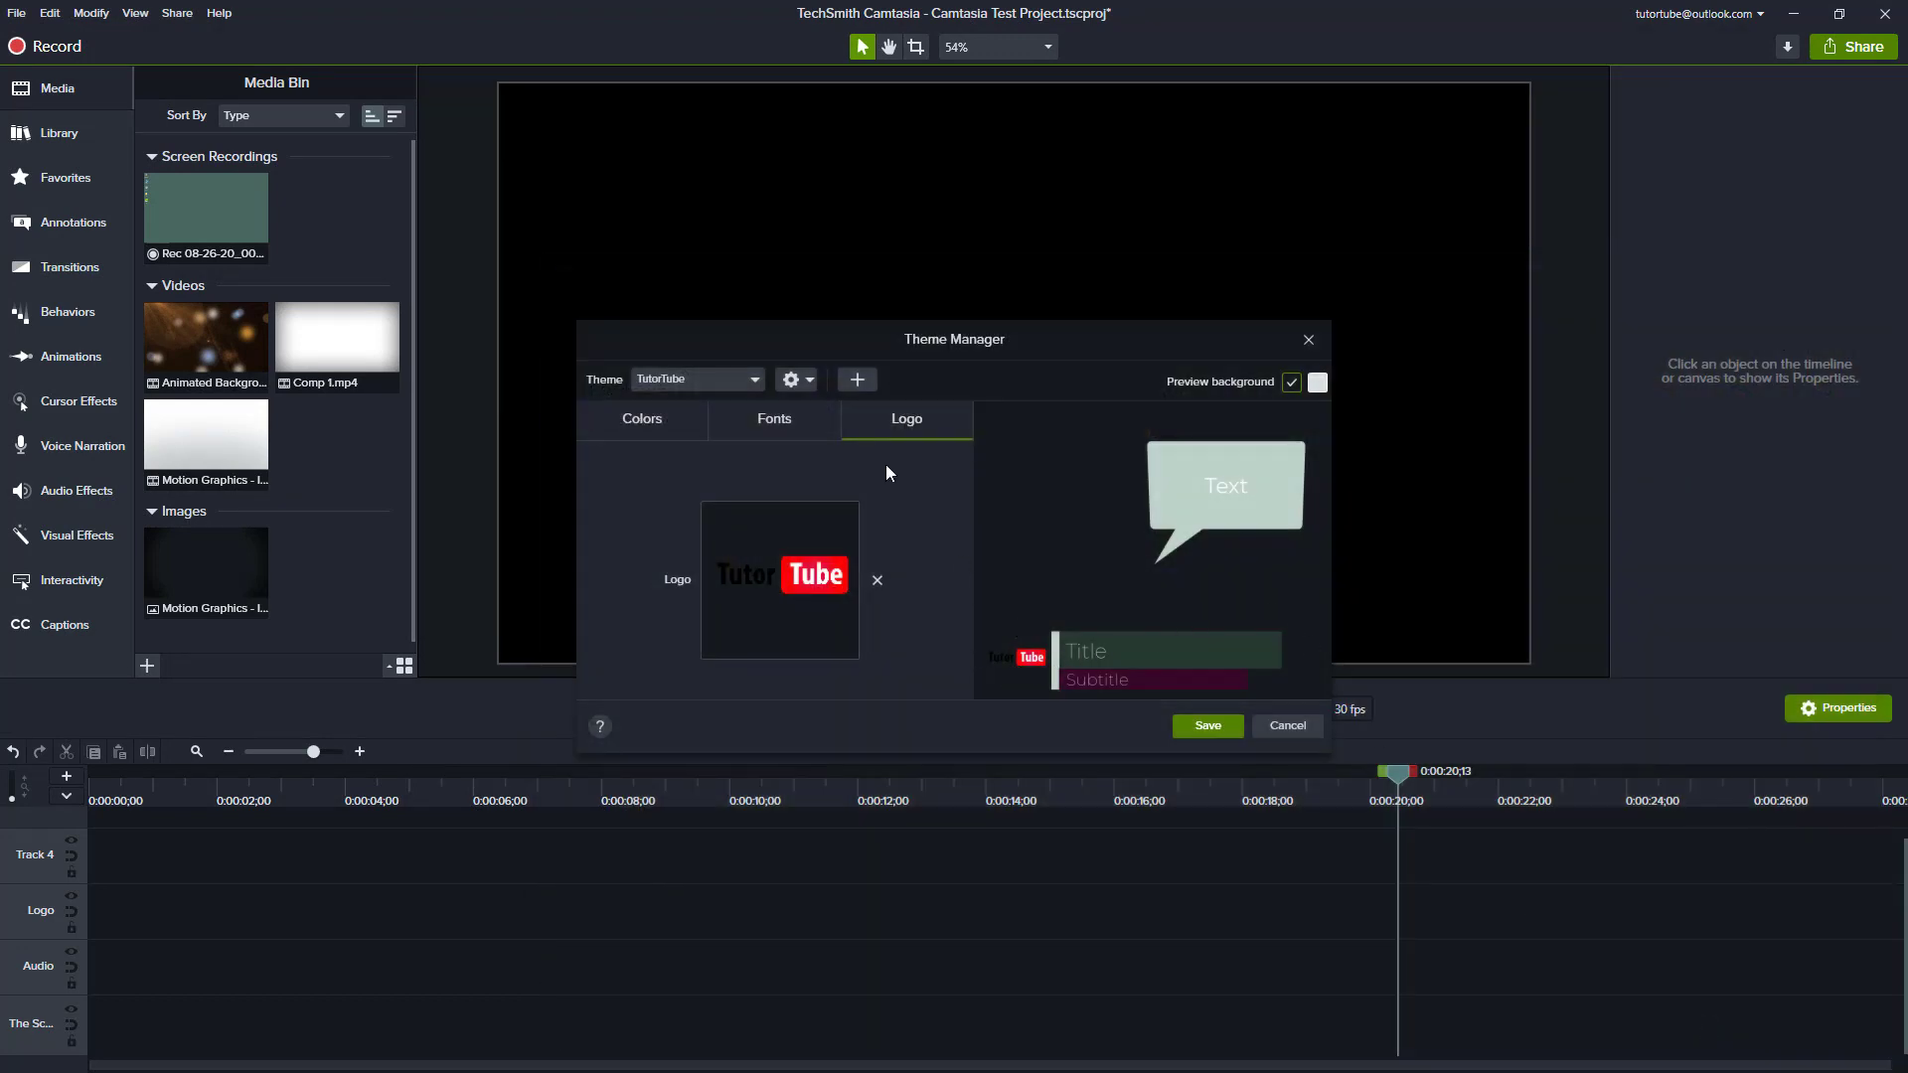
# - Set the theme's Font 1 to Myriad Pro Cond on the Fonts tab
pyautogui.click(783, 427)
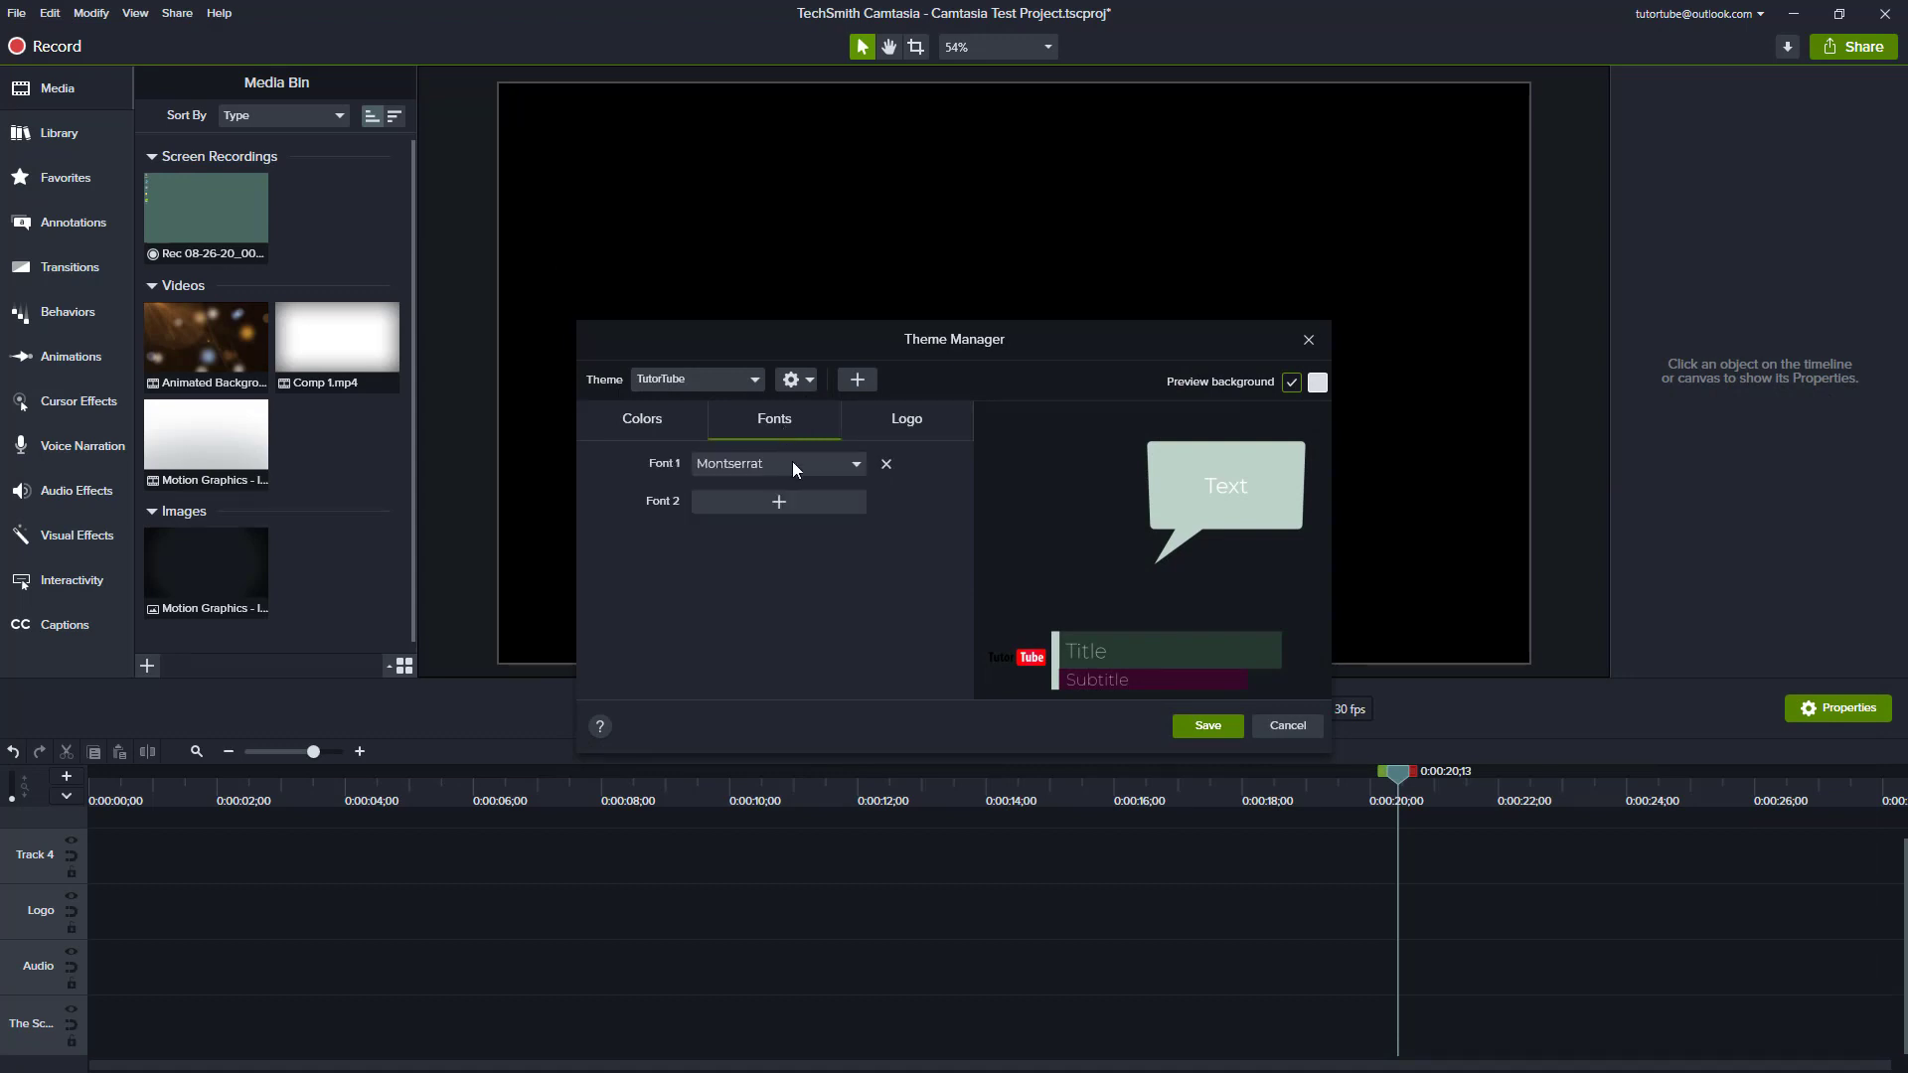
pyautogui.click(809, 467)
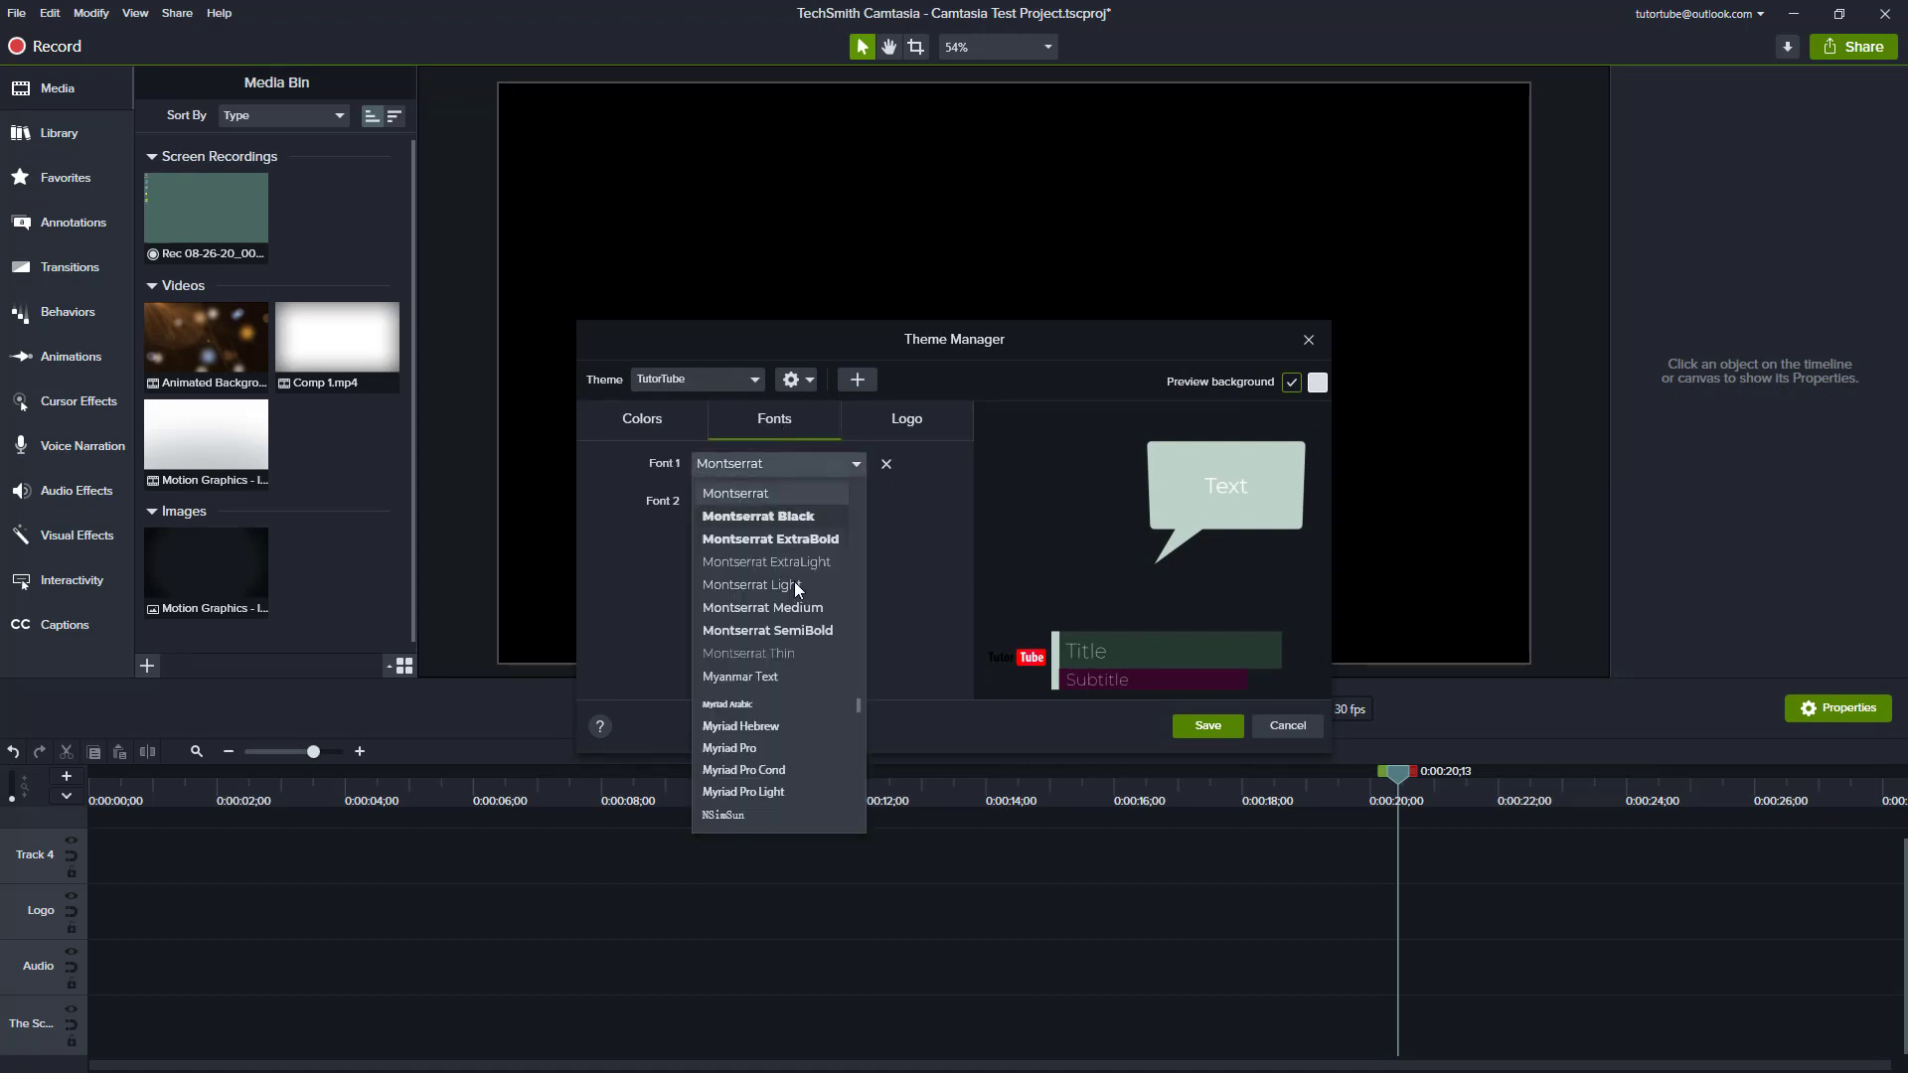
pyautogui.scroll(-2, 795, 597)
pyautogui.click(776, 612)
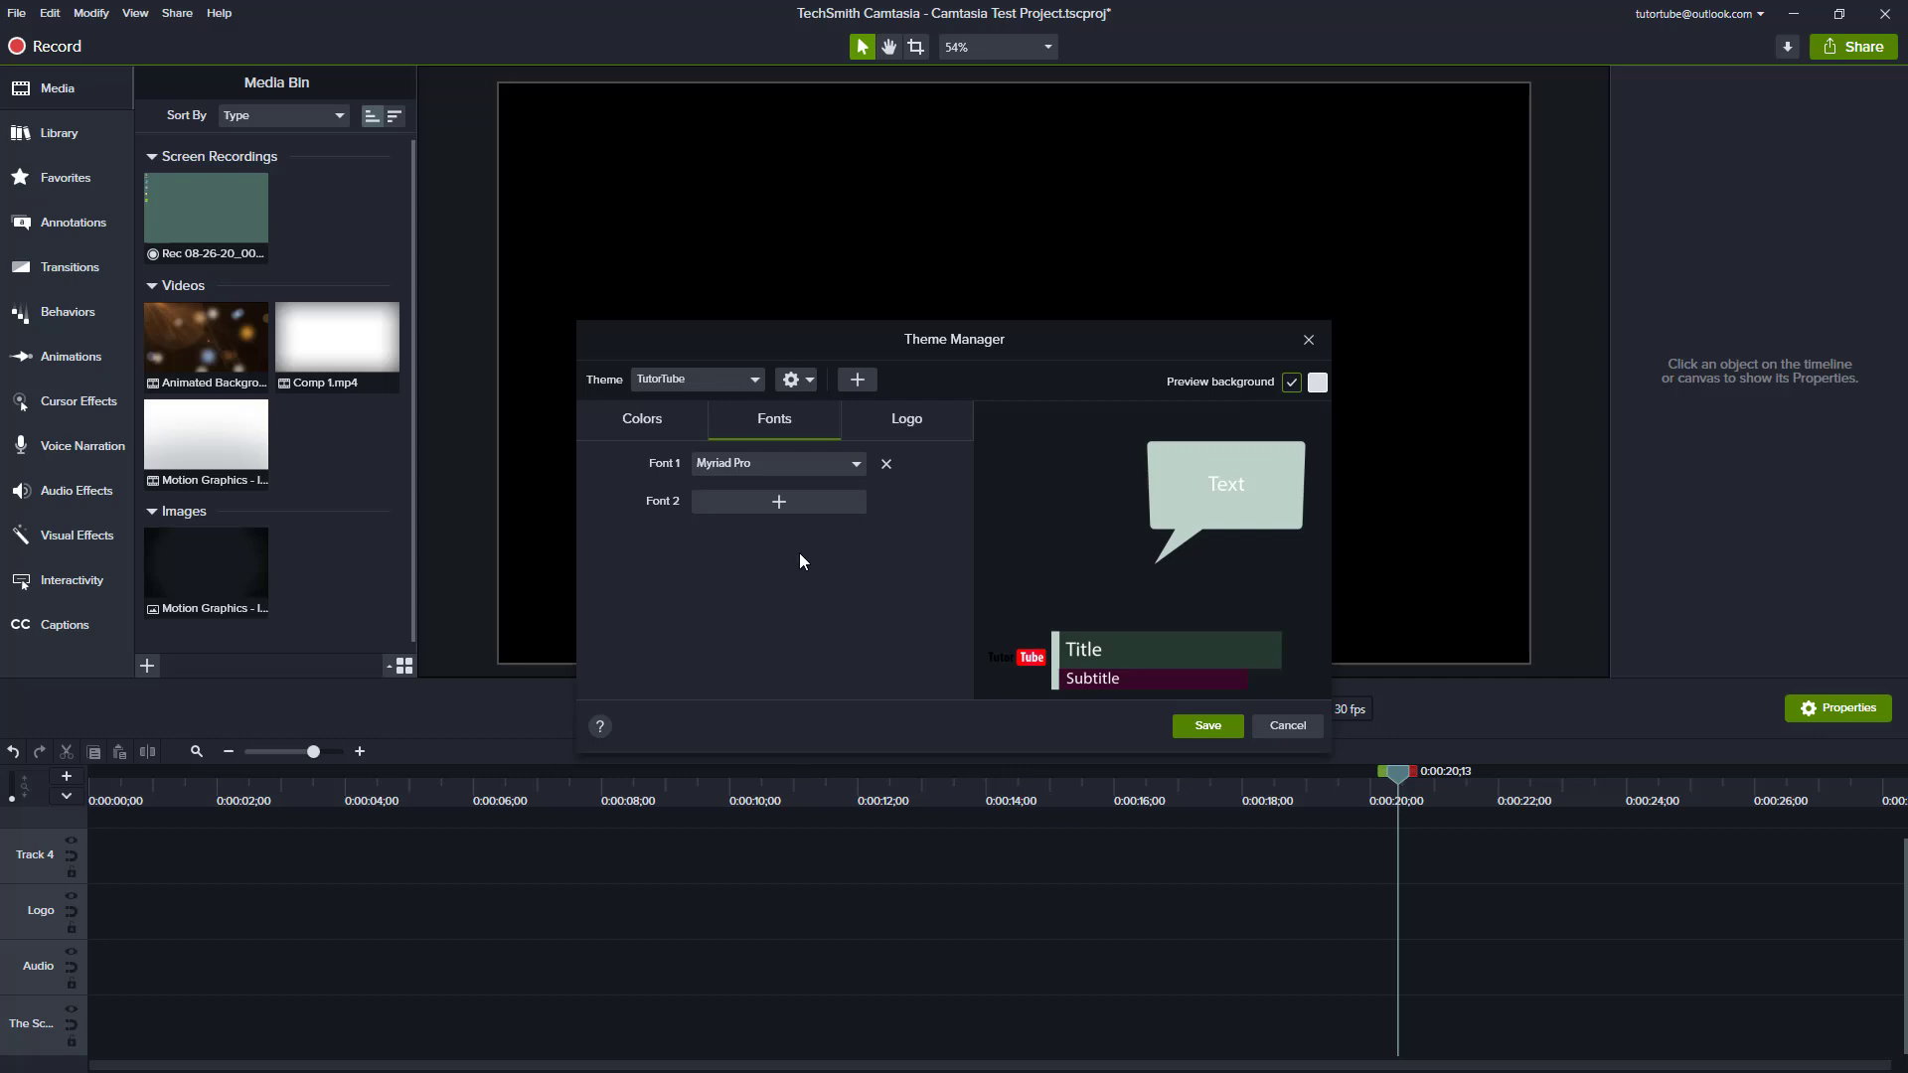
pyautogui.click(849, 464)
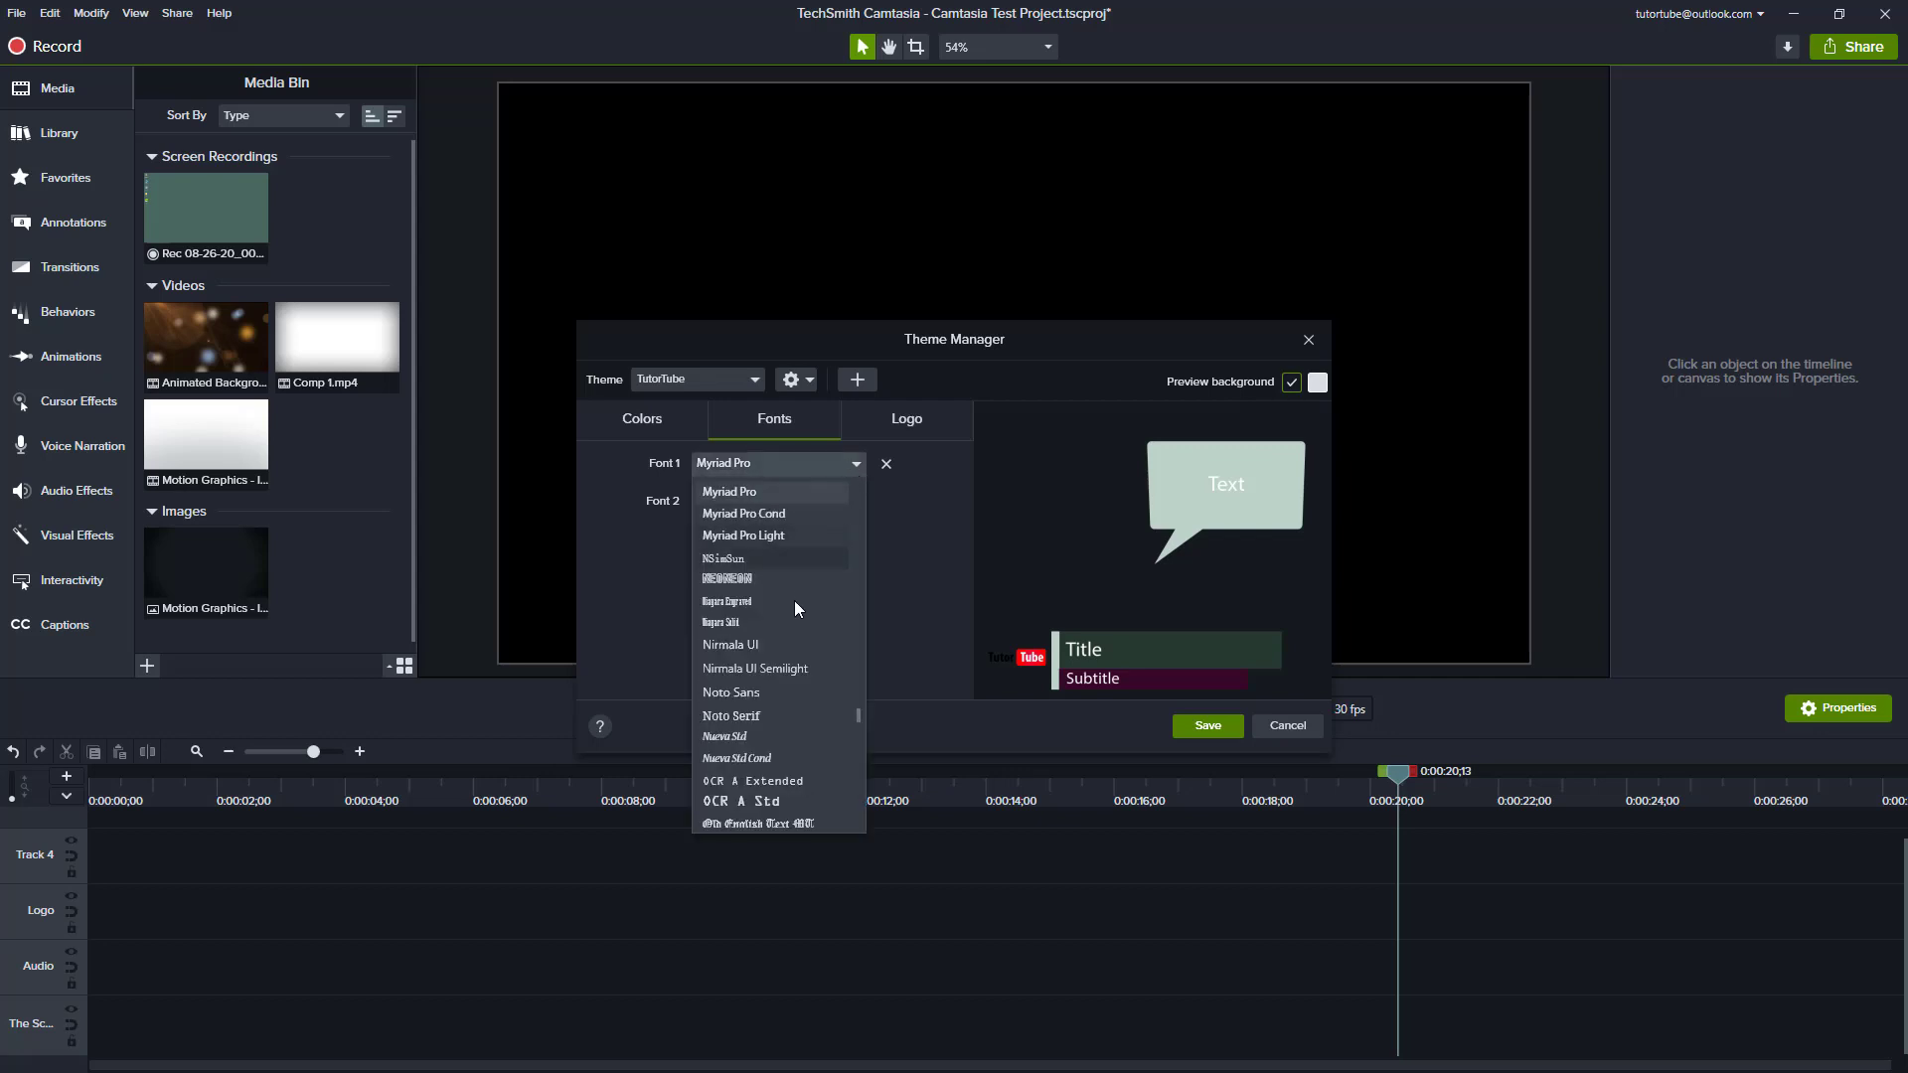
pyautogui.click(785, 515)
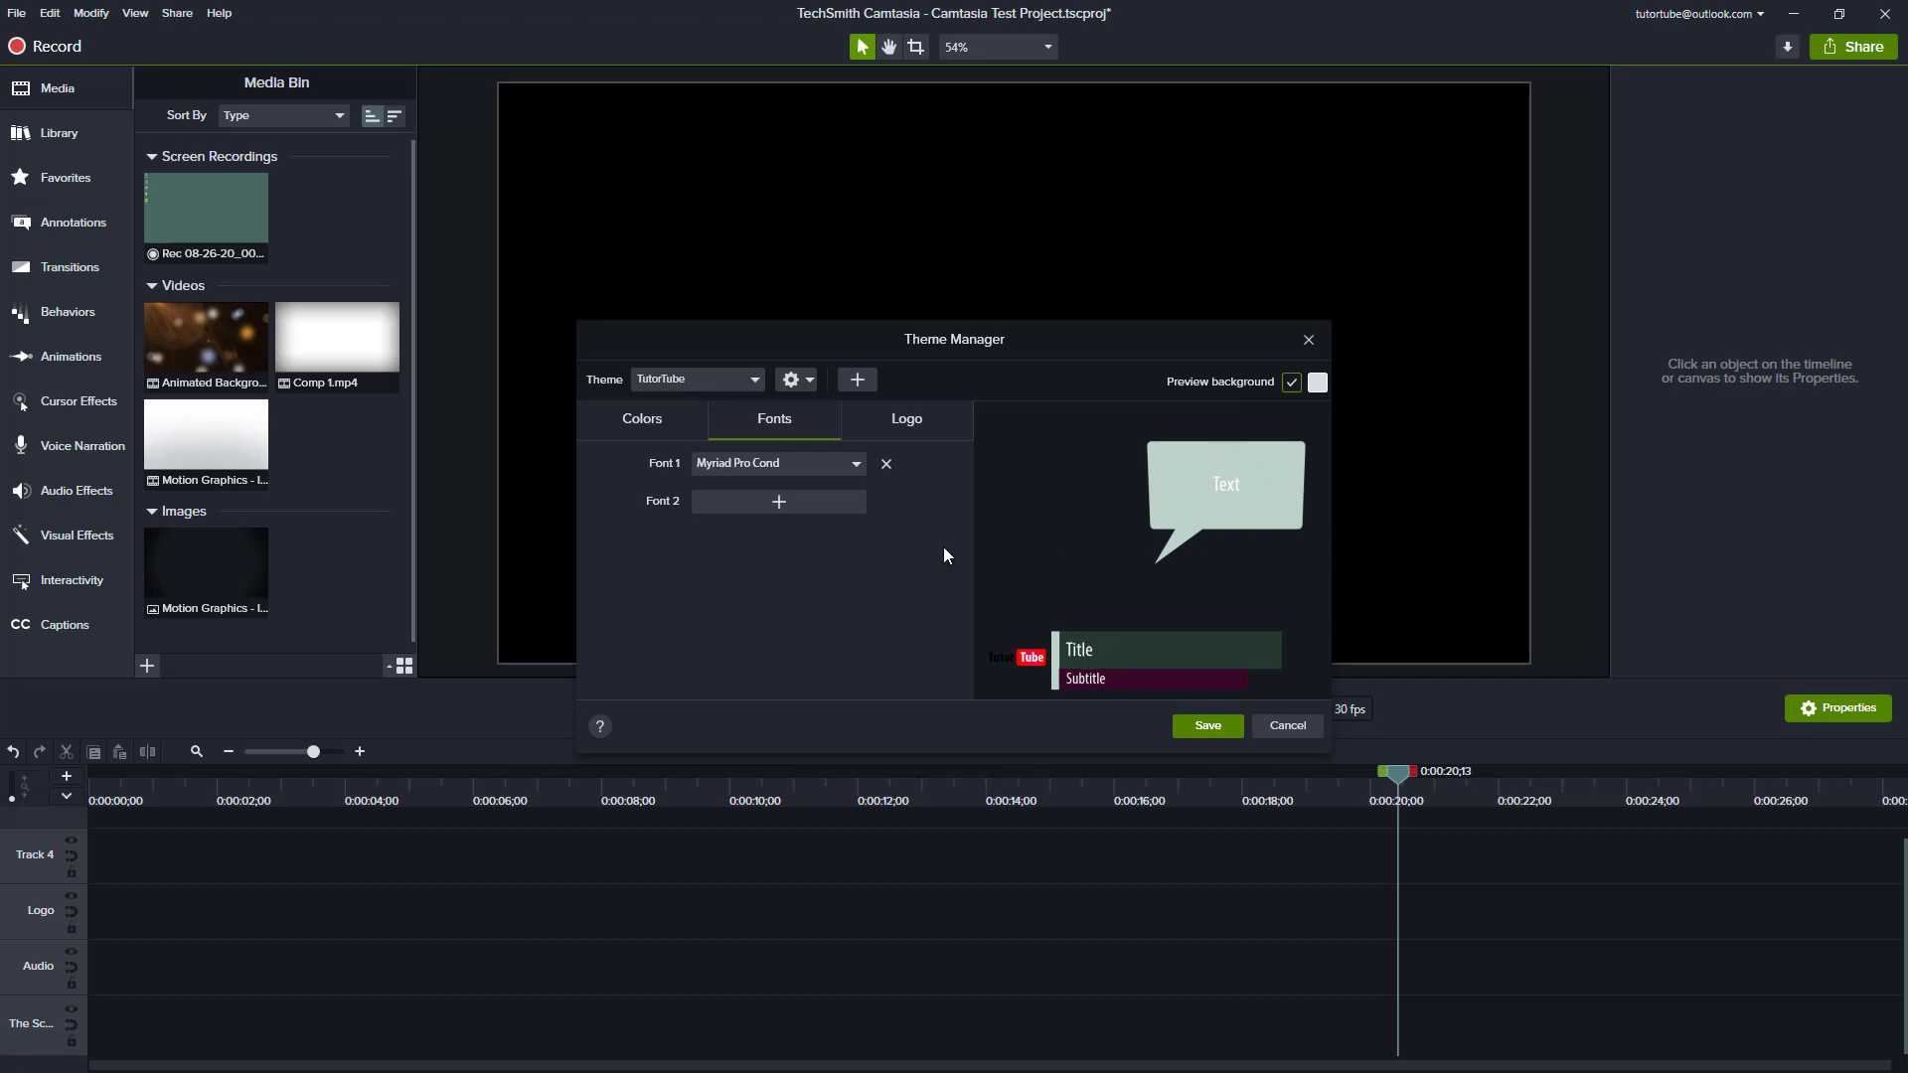
# - Set Background 1 to a sampled red and Background 2 to black
pyautogui.click(648, 421)
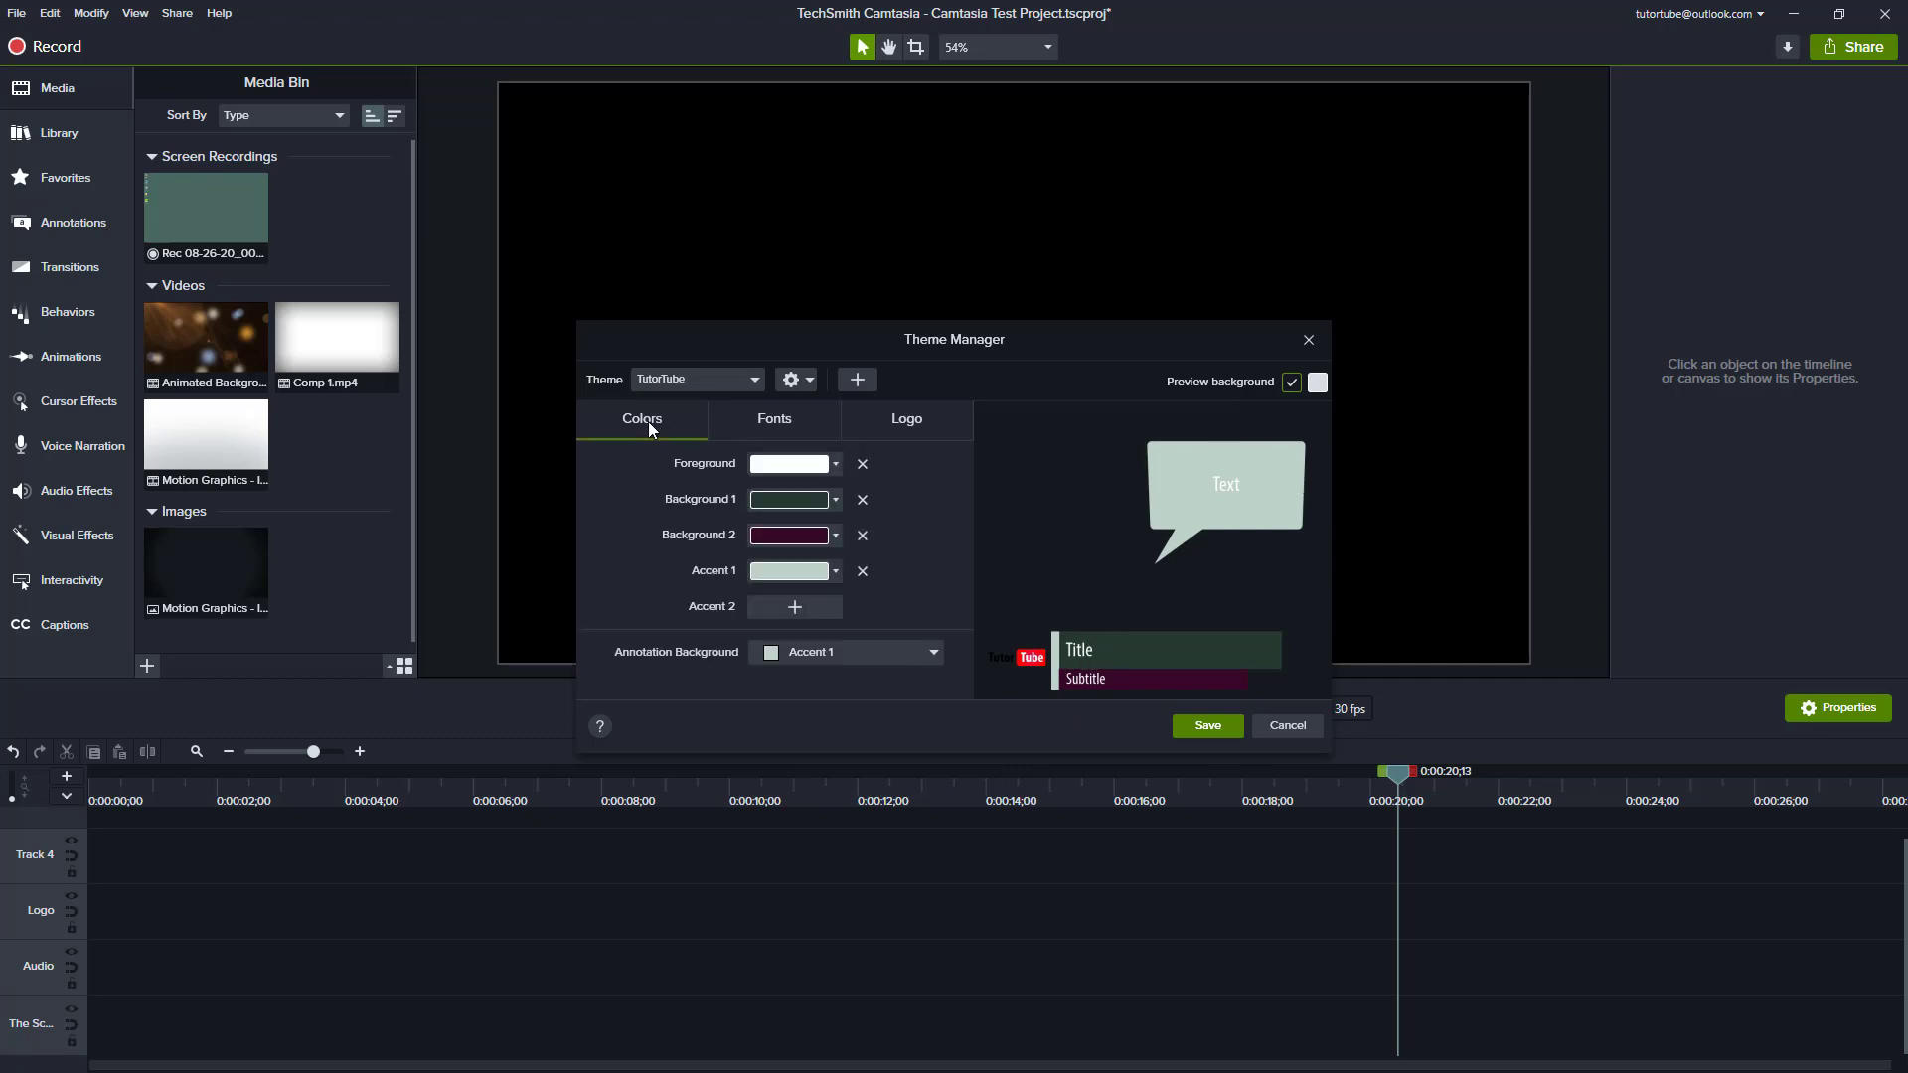
pyautogui.click(833, 501)
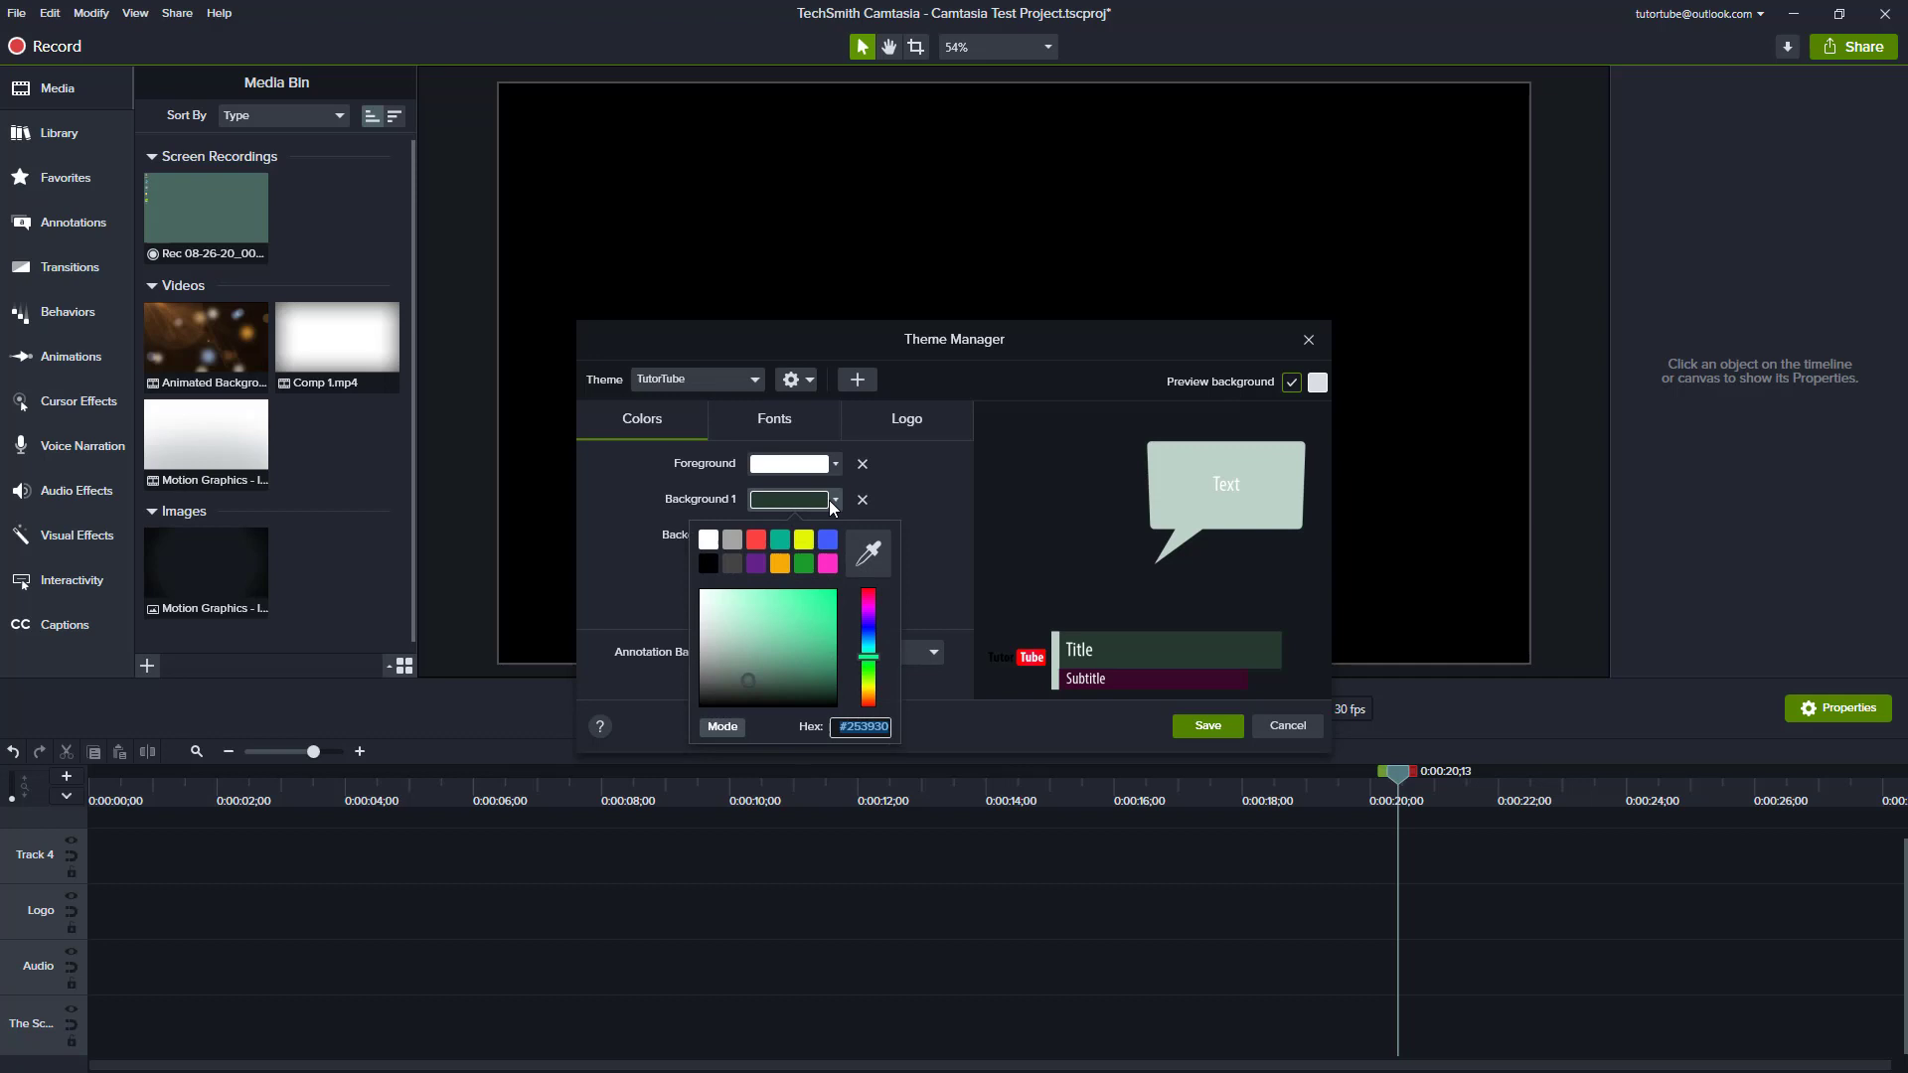
pyautogui.click(862, 563)
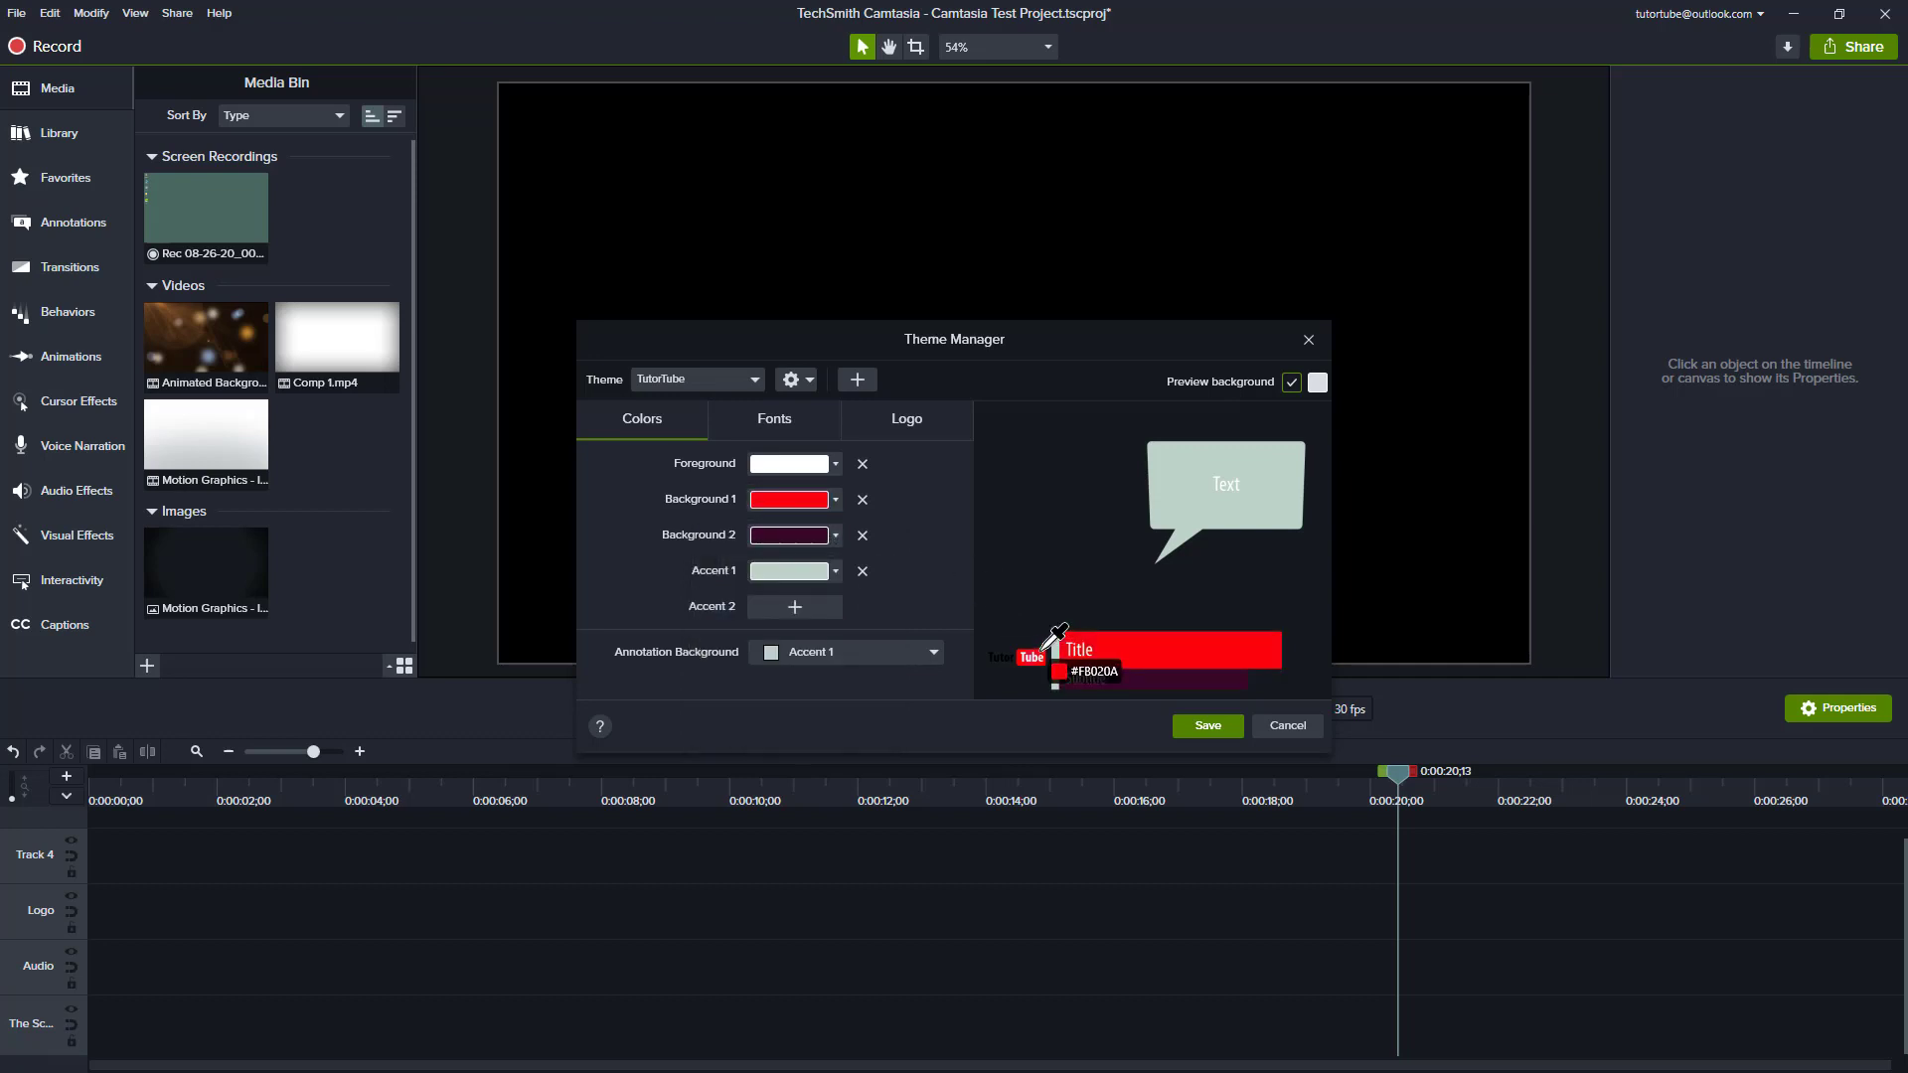
pyautogui.click(1046, 648)
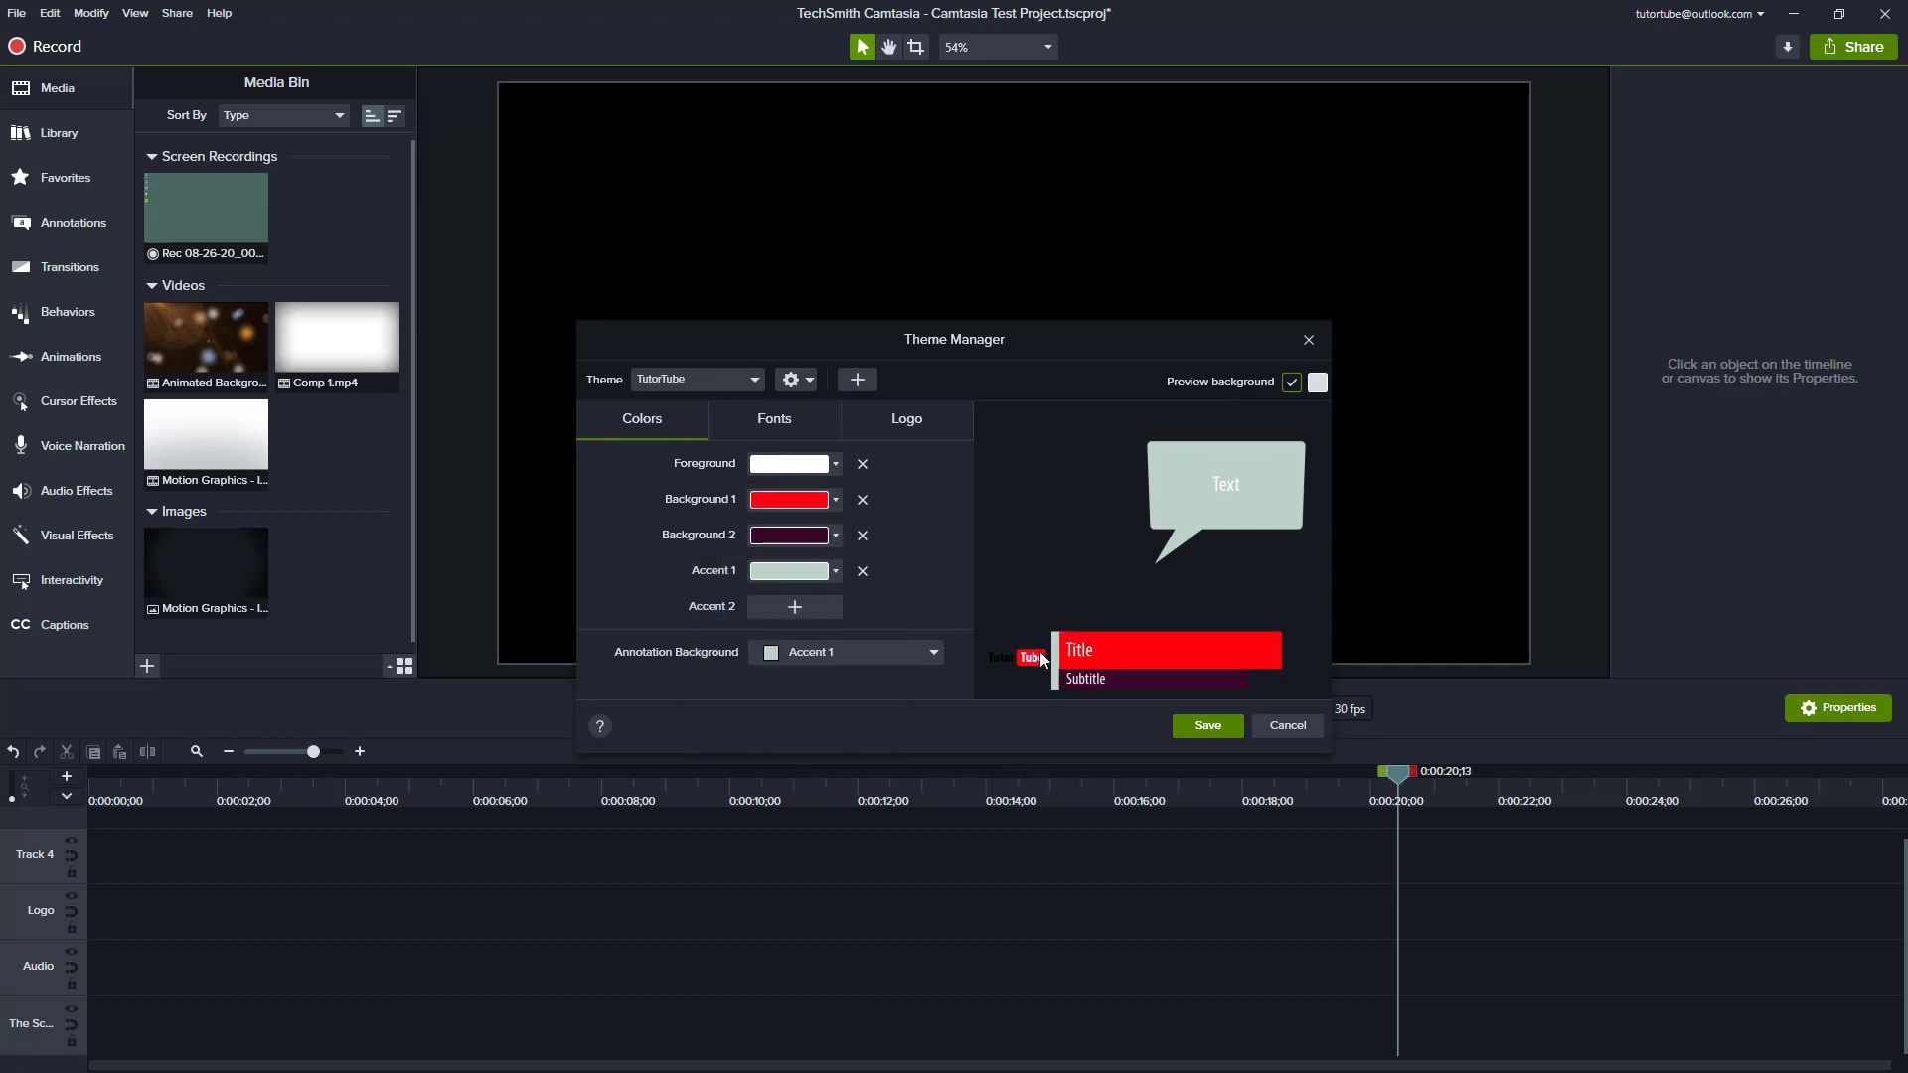
pyautogui.click(834, 537)
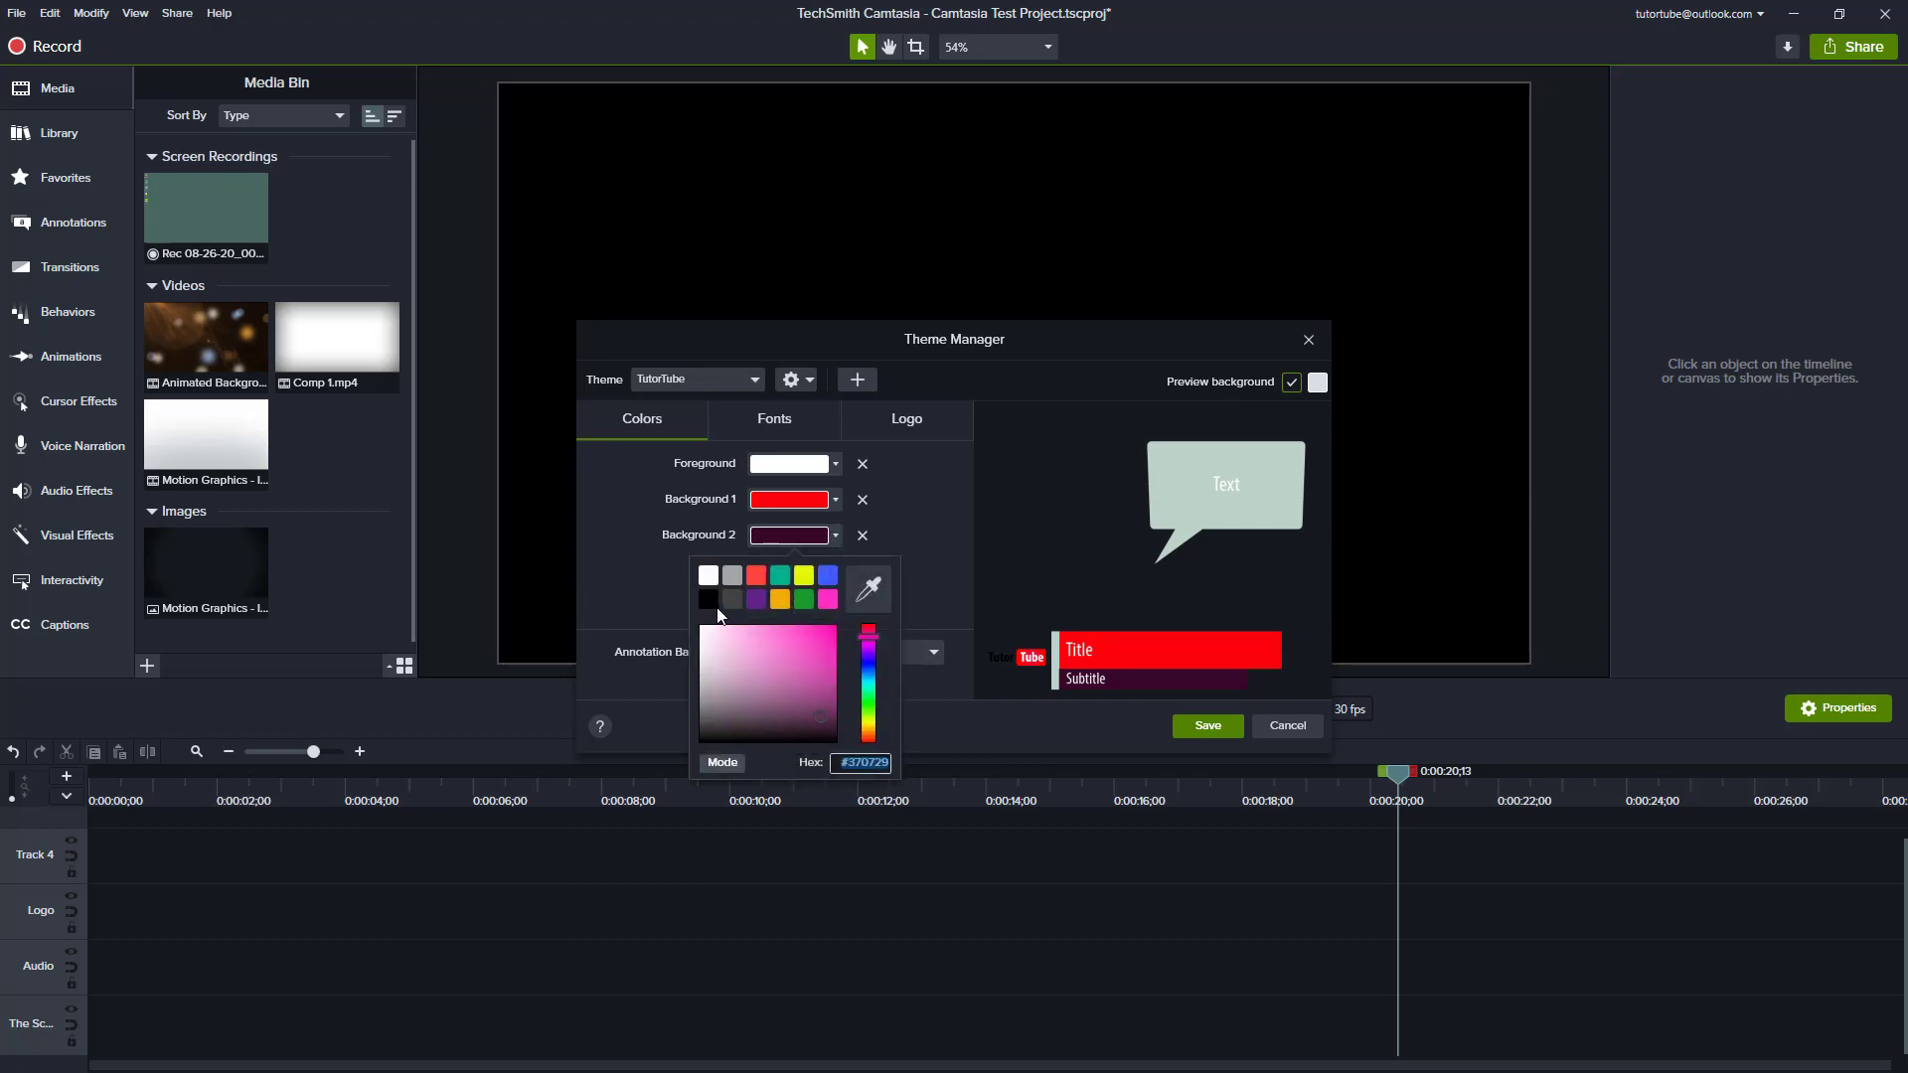
pyautogui.click(867, 588)
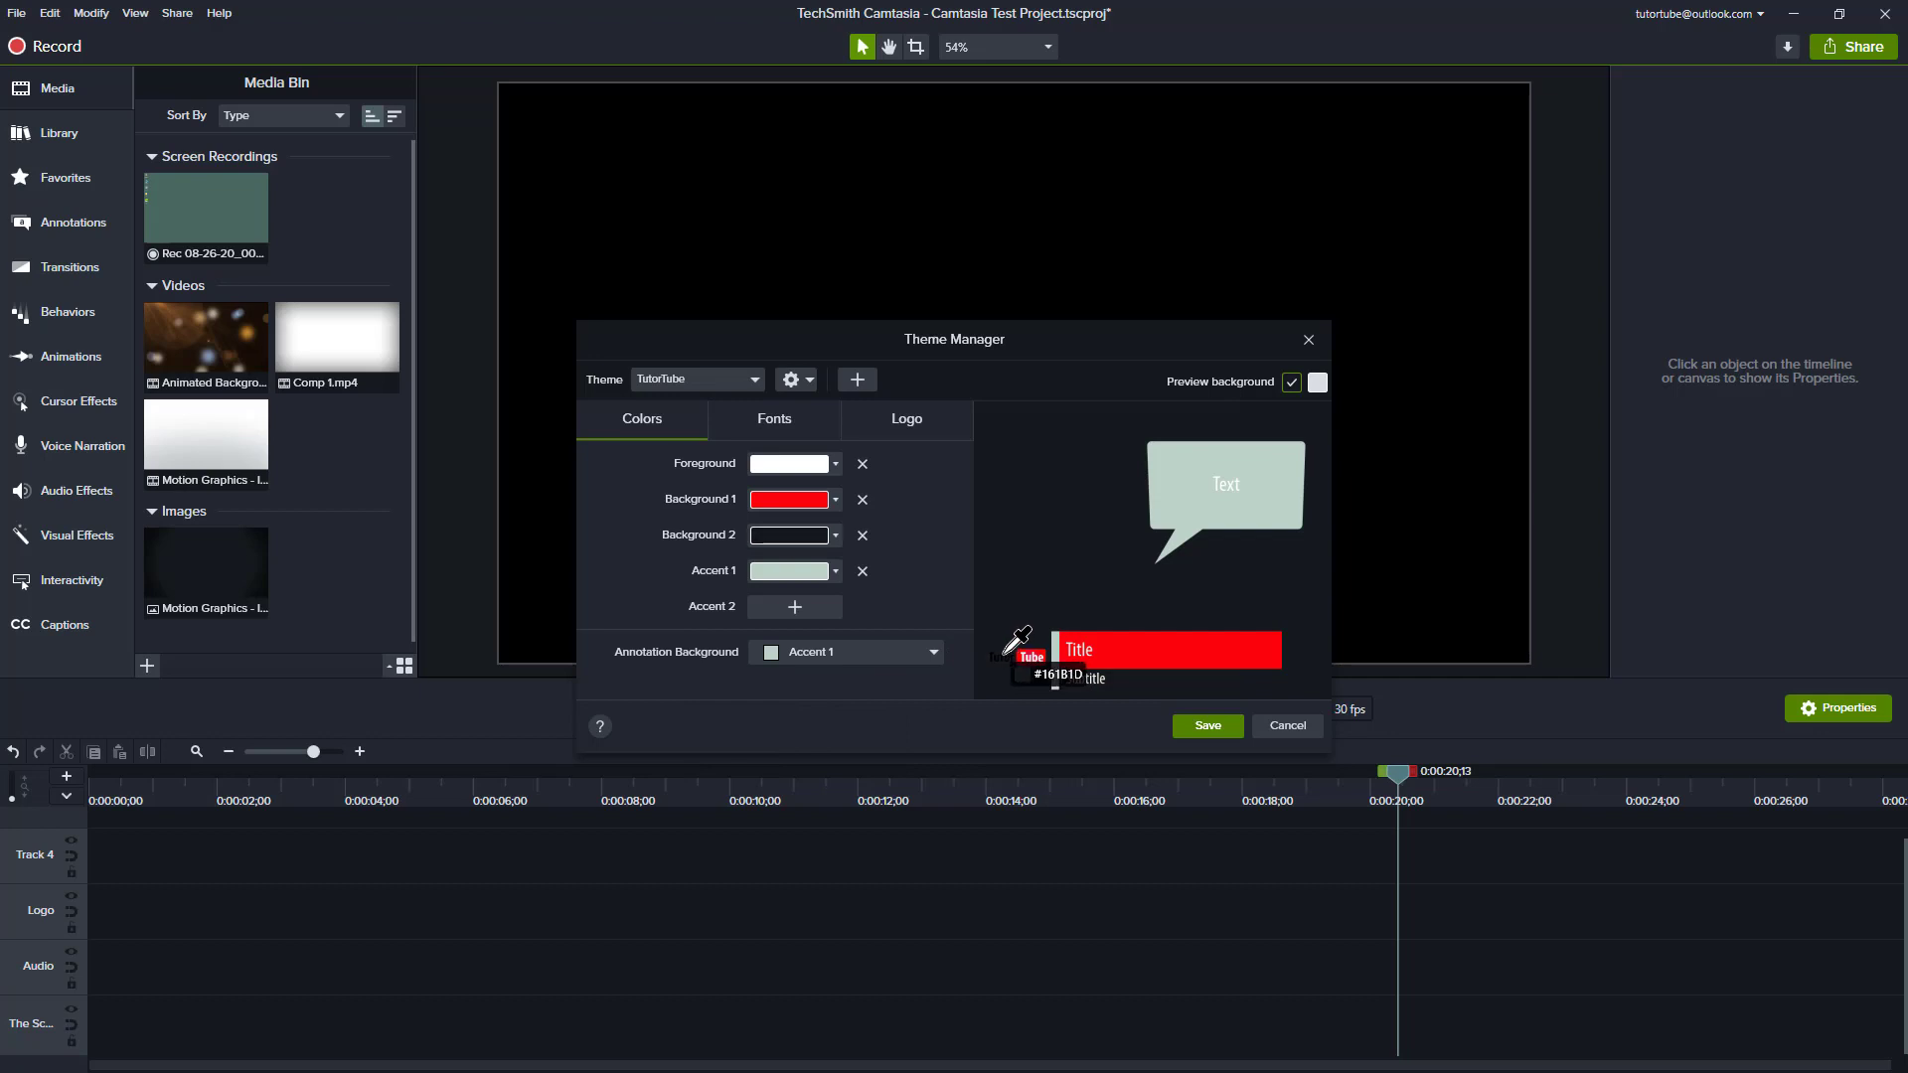
pyautogui.click(823, 537)
pyautogui.click(706, 600)
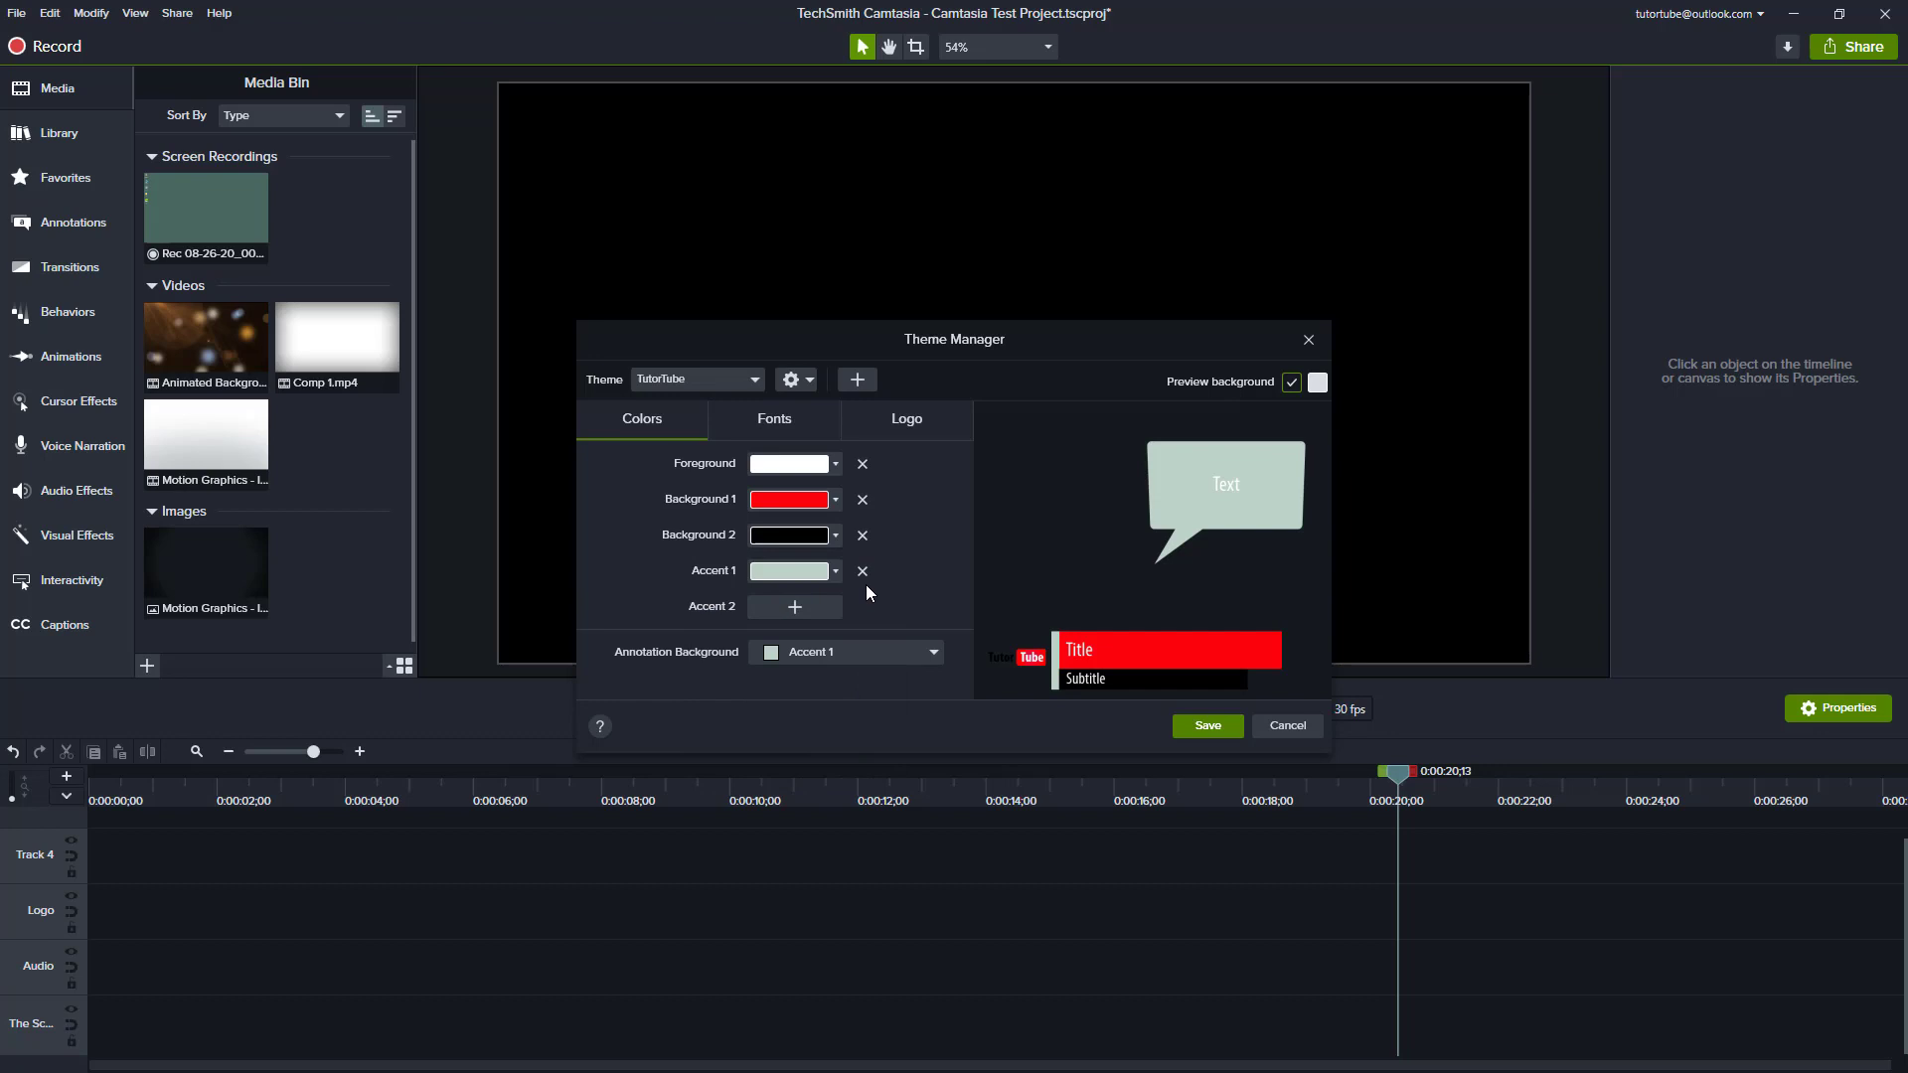
# - Set Accent 1 to a deep dark red, #570002
pyautogui.click(831, 574)
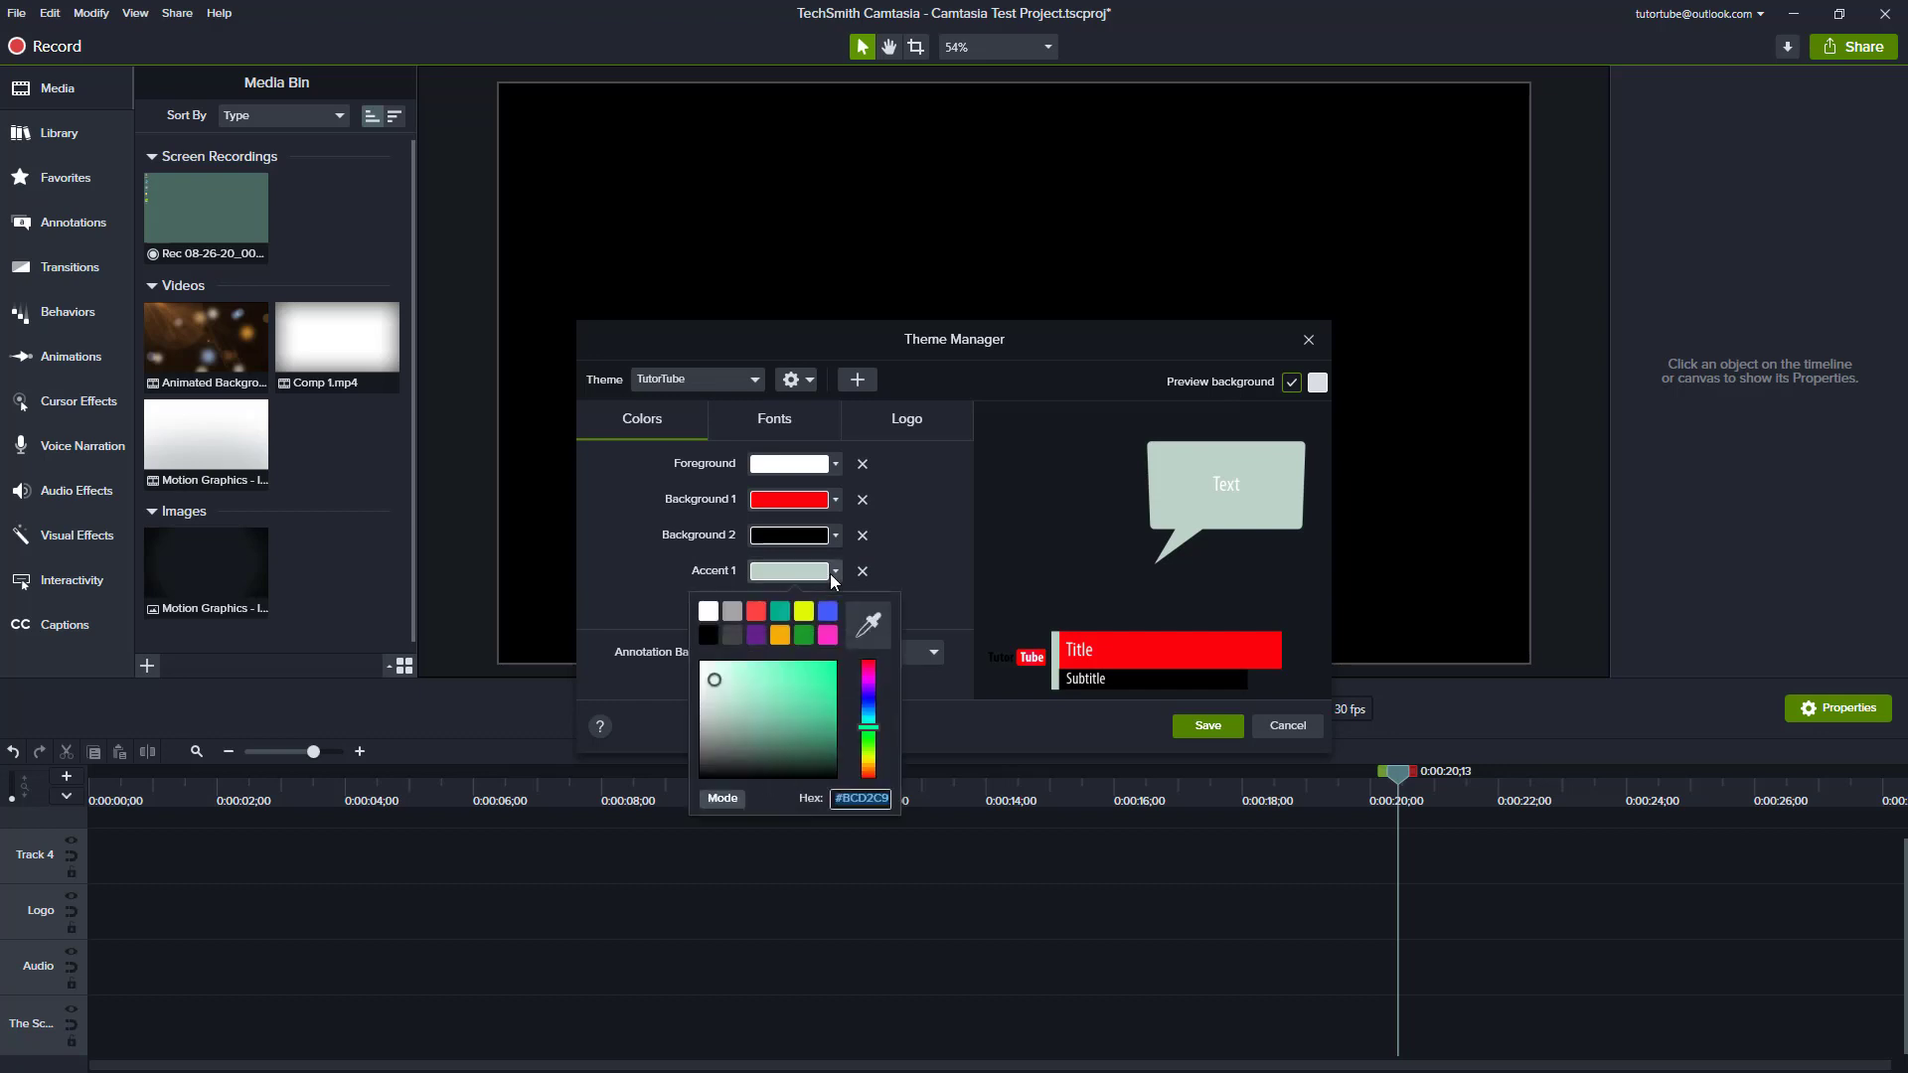
pyautogui.click(867, 618)
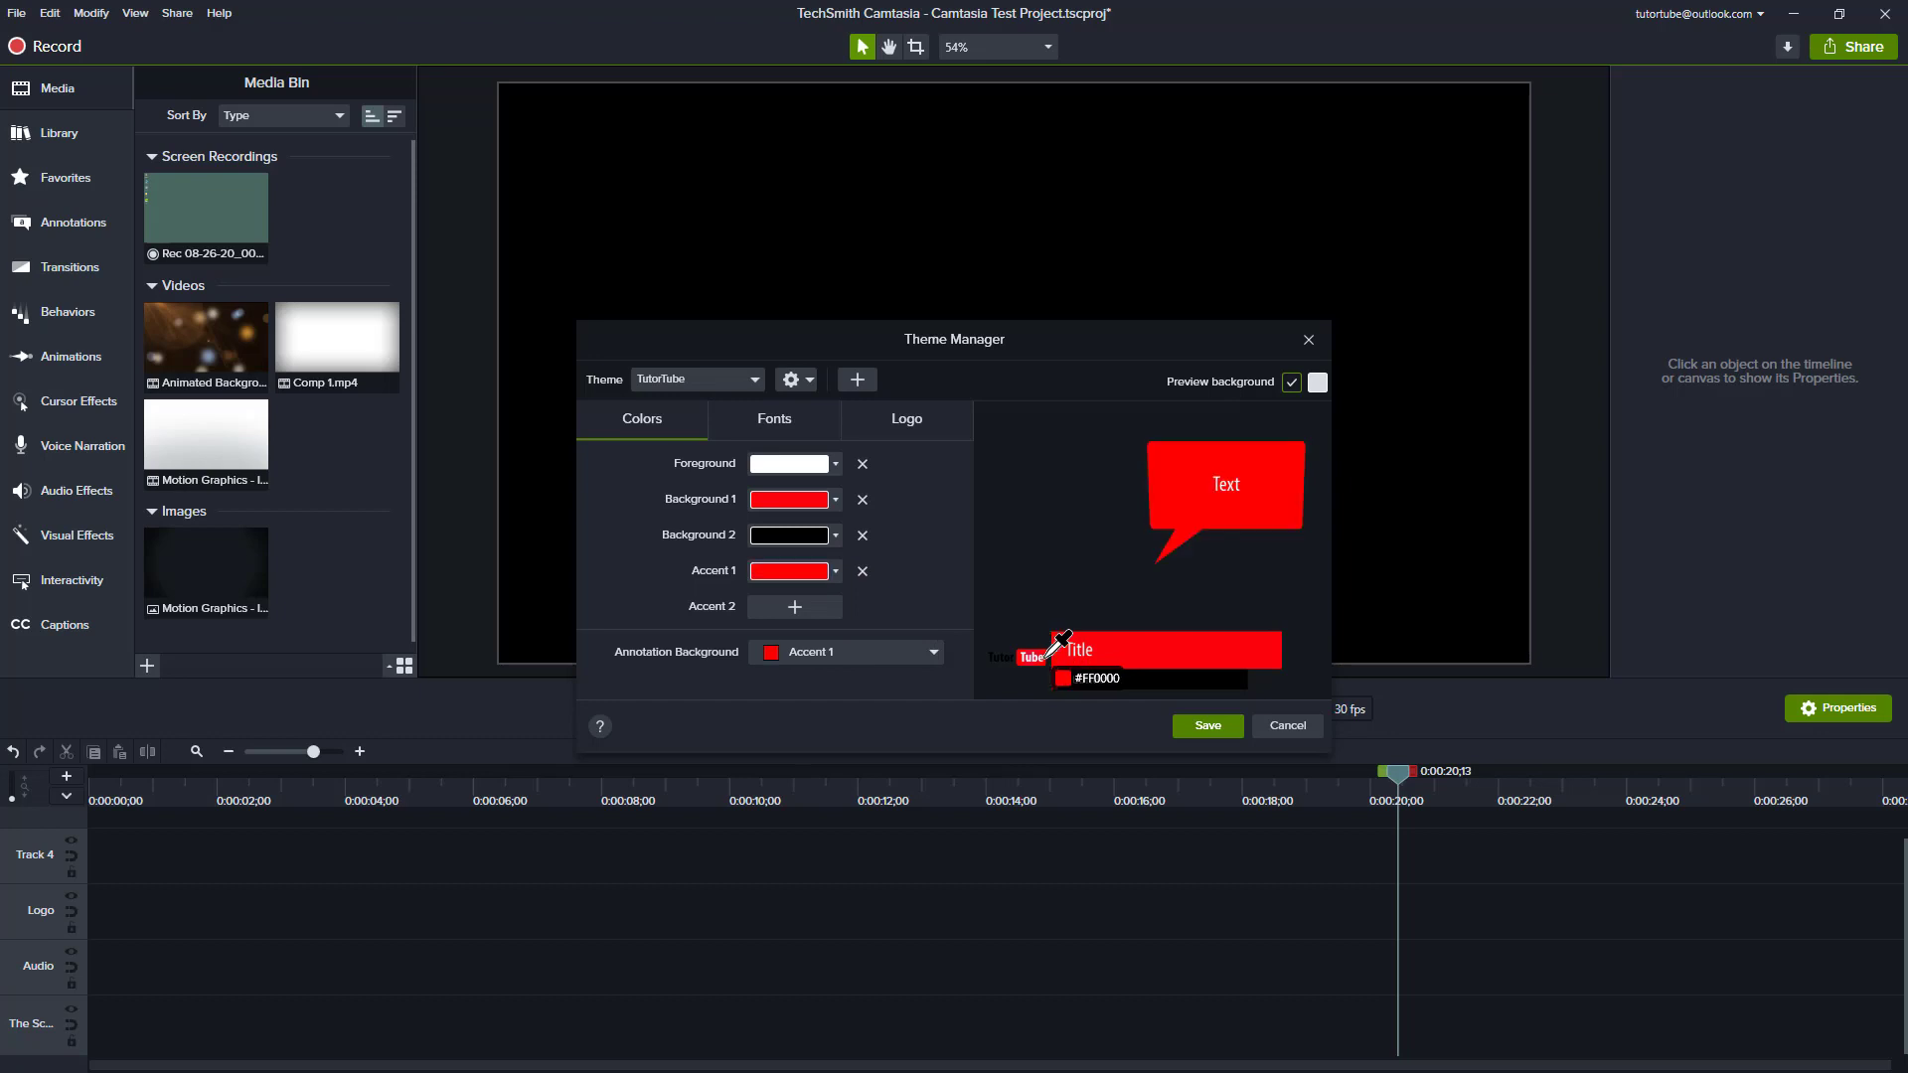
pyautogui.click(1045, 648)
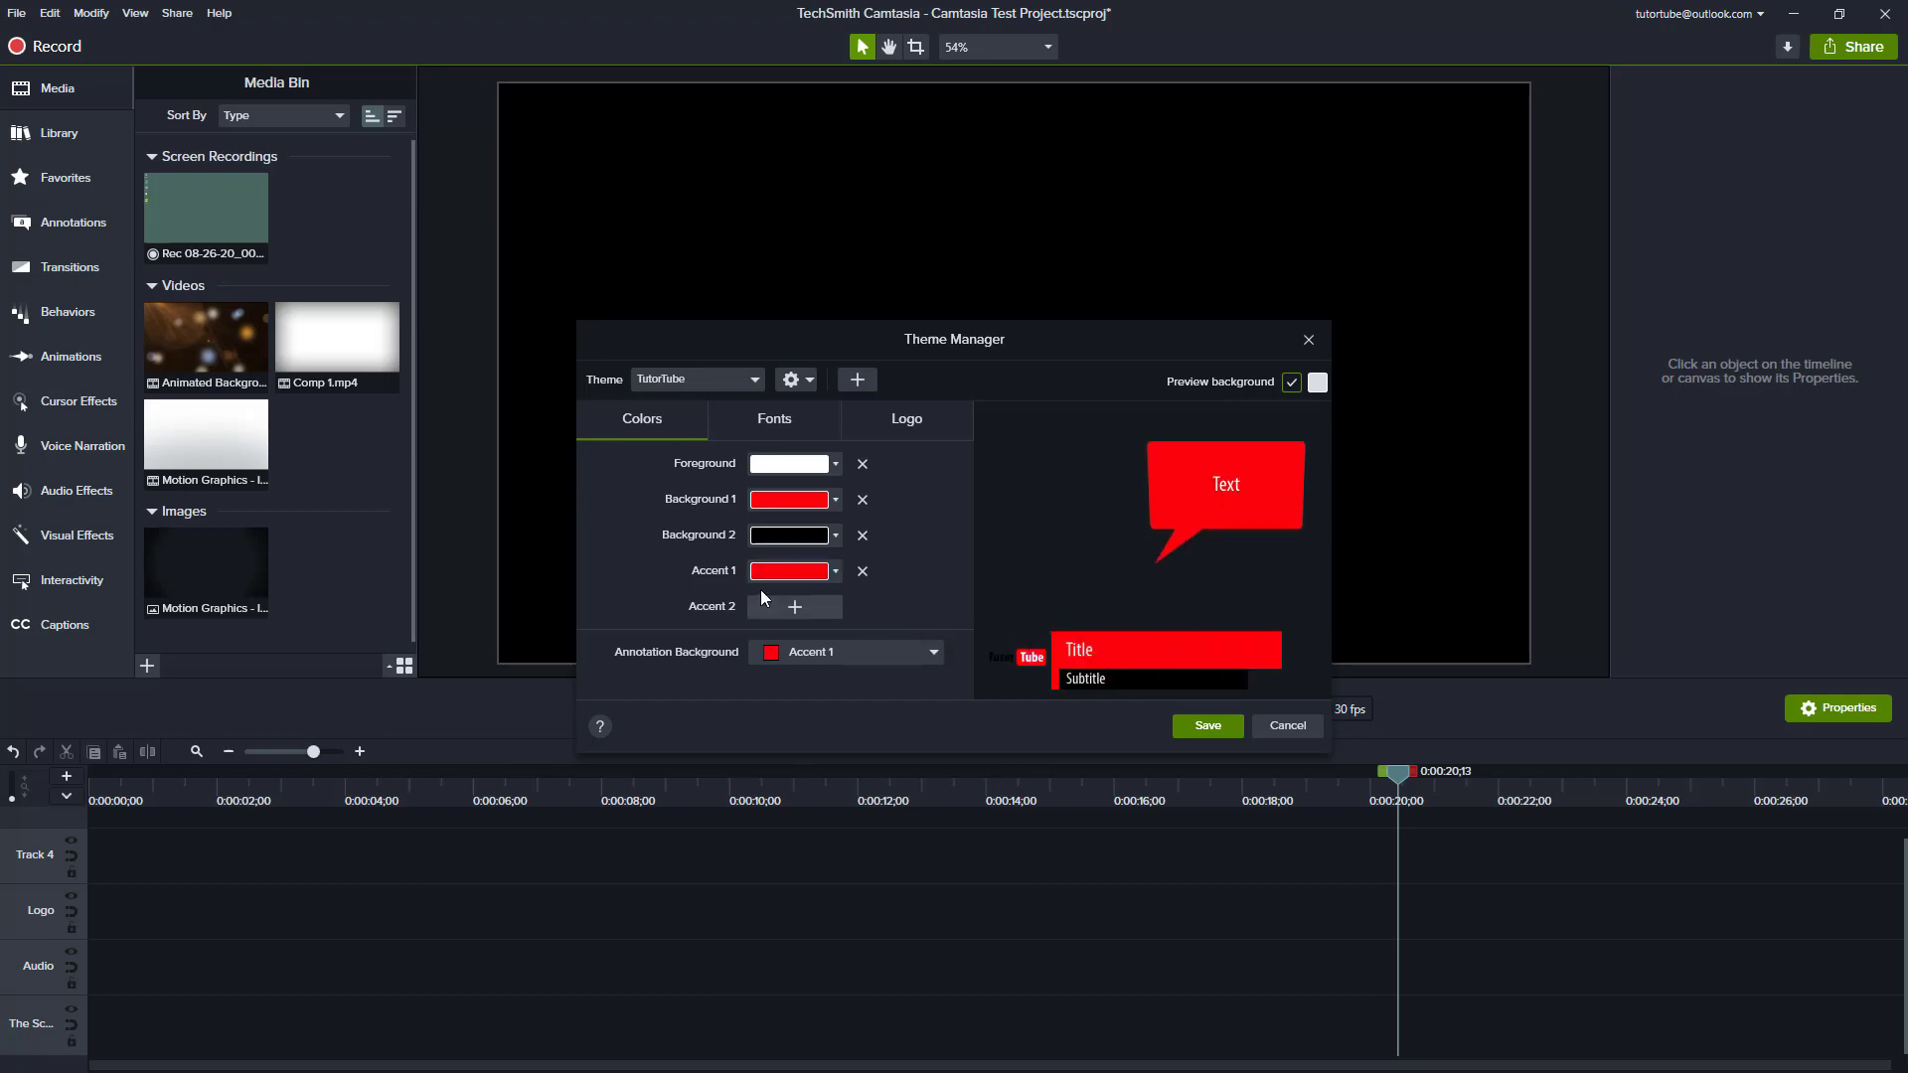
pyautogui.click(836, 571)
pyautogui.moveTo(772, 659); pyautogui.dragTo(724, 653)
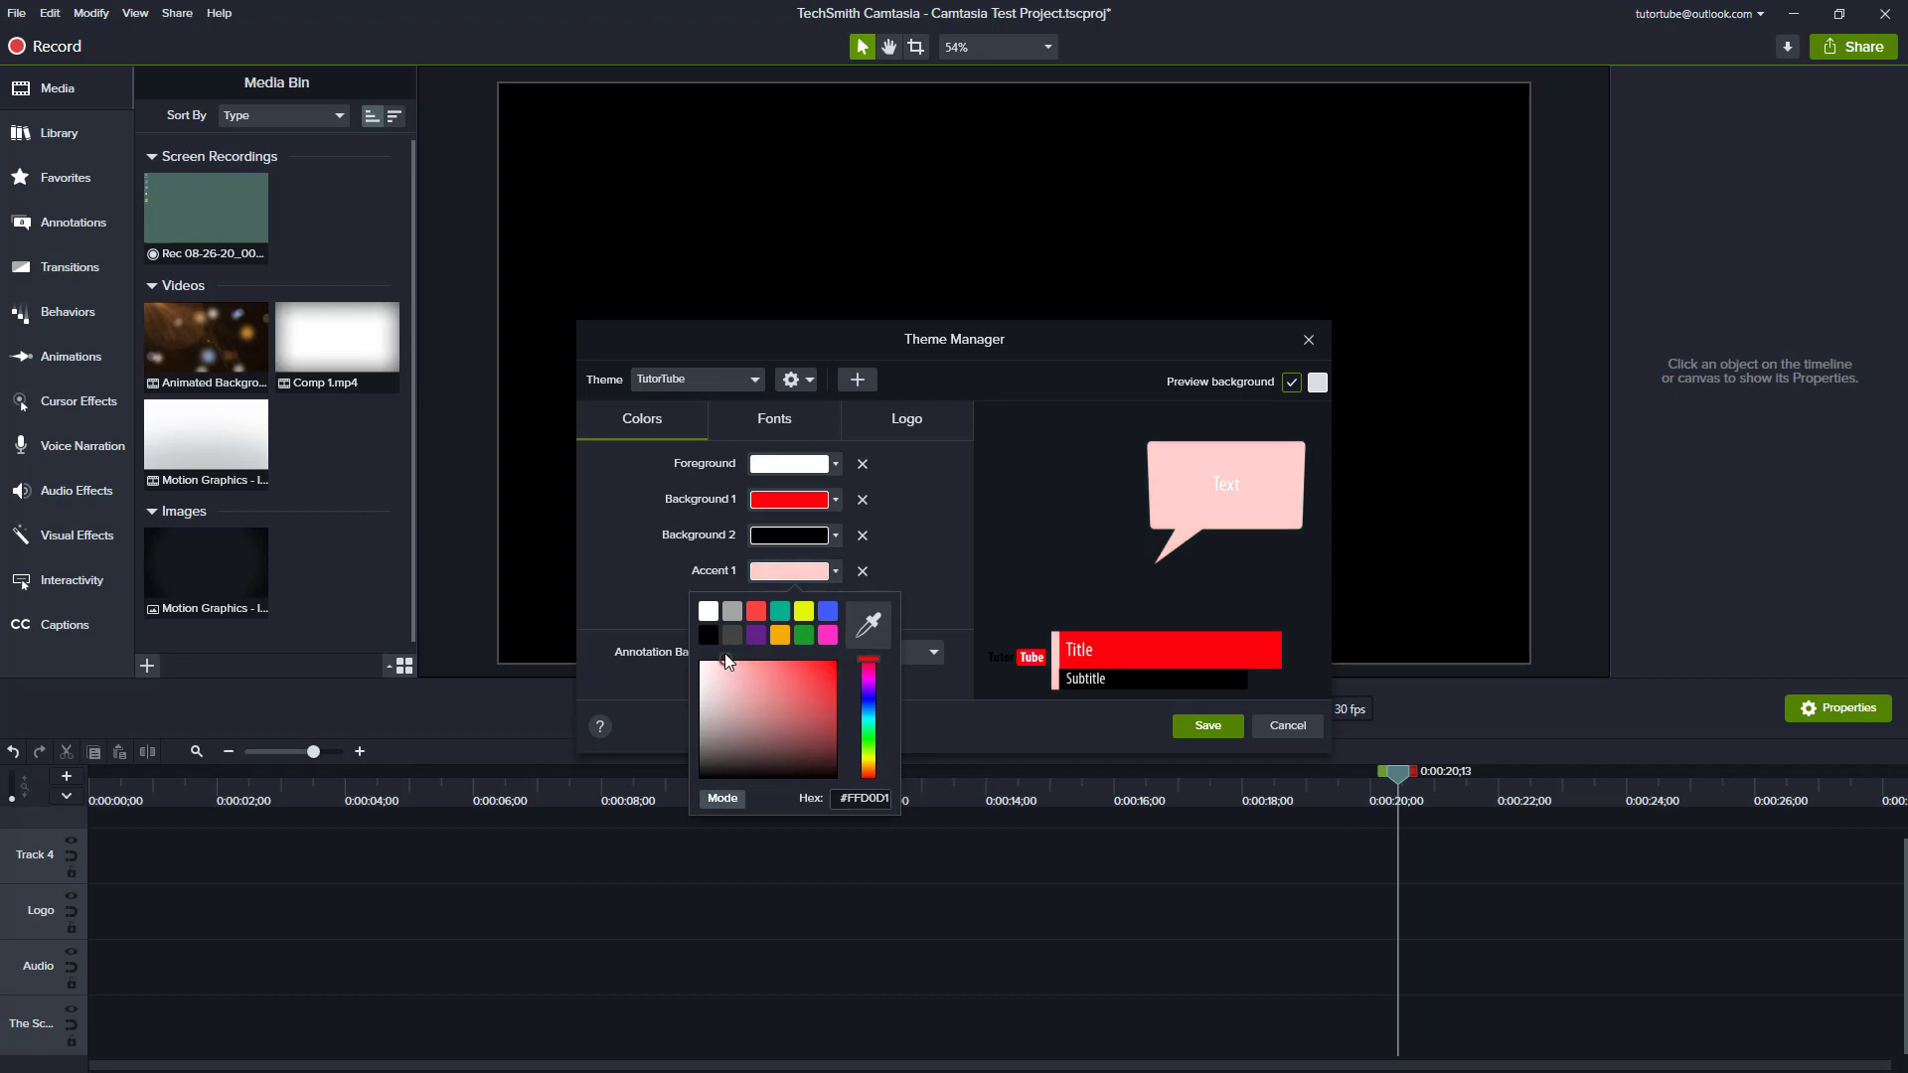
pyautogui.click(972, 513)
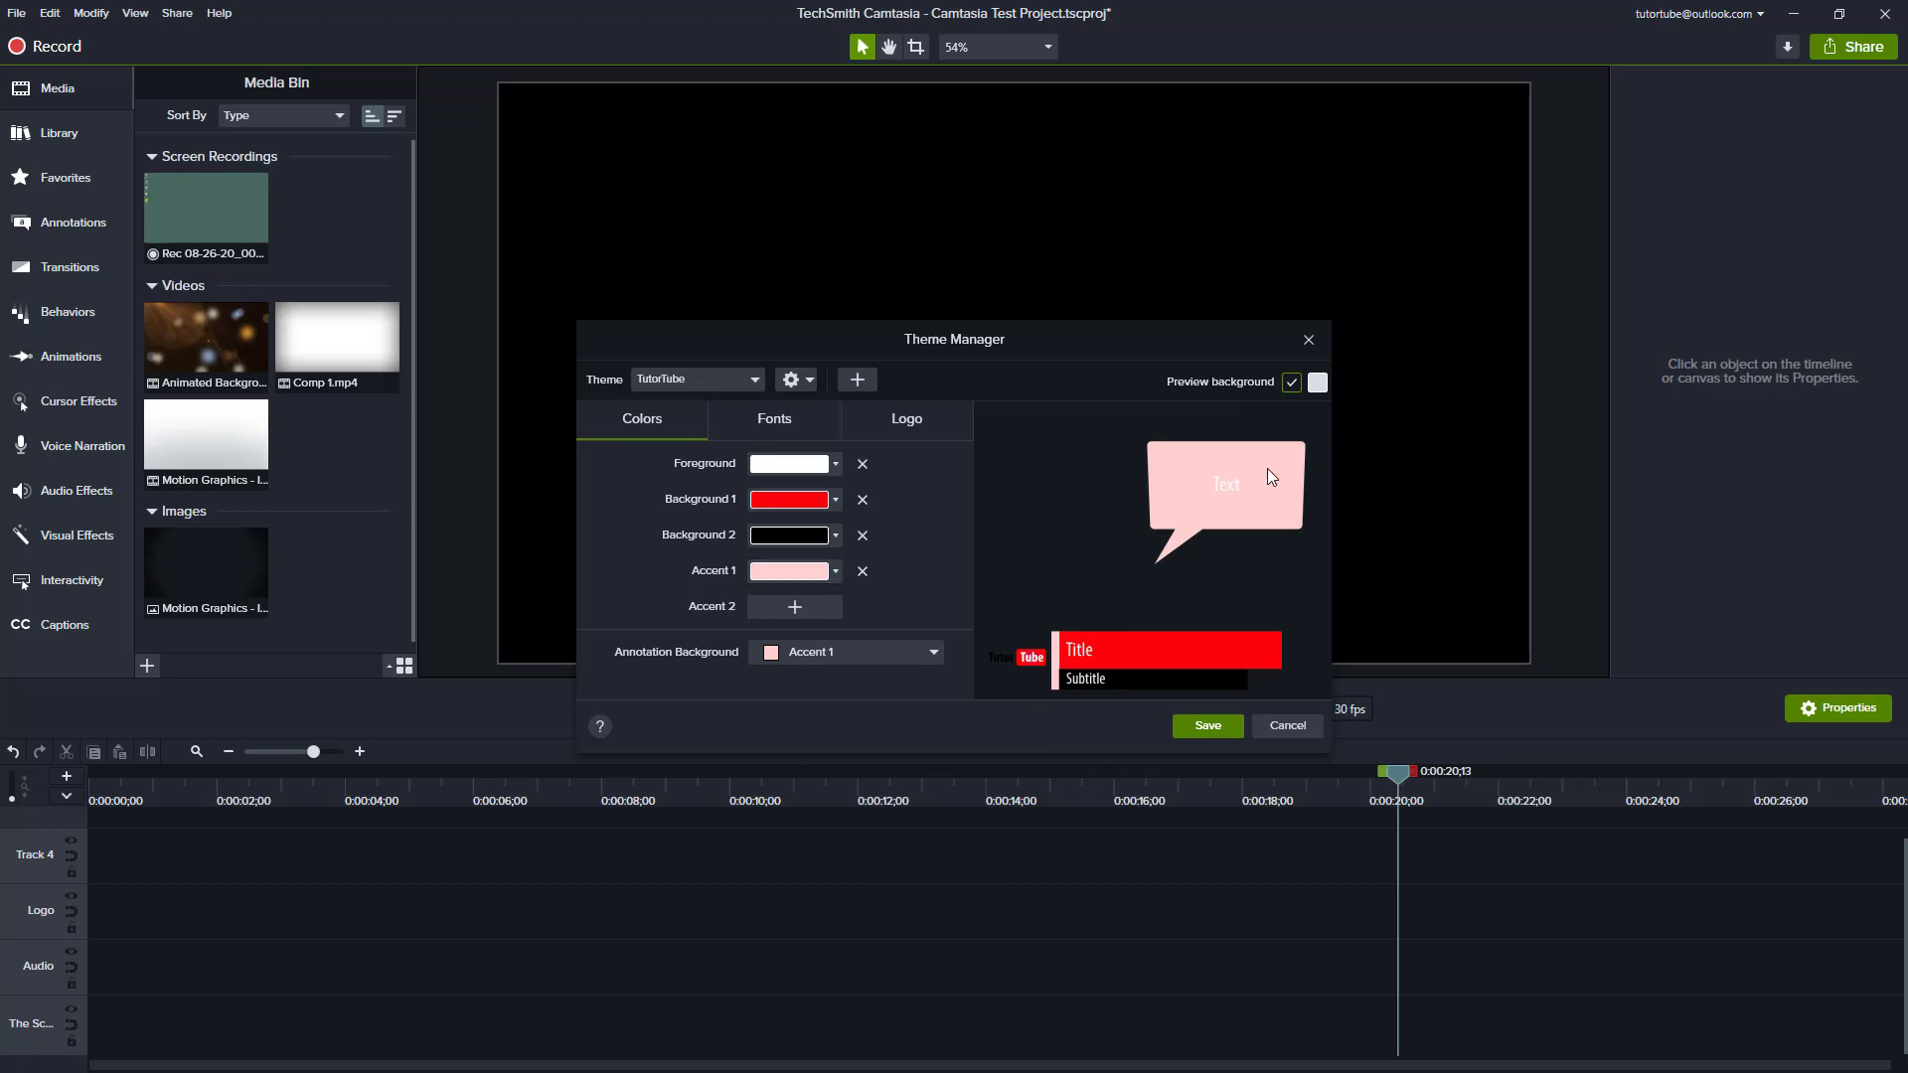
pyautogui.click(835, 572)
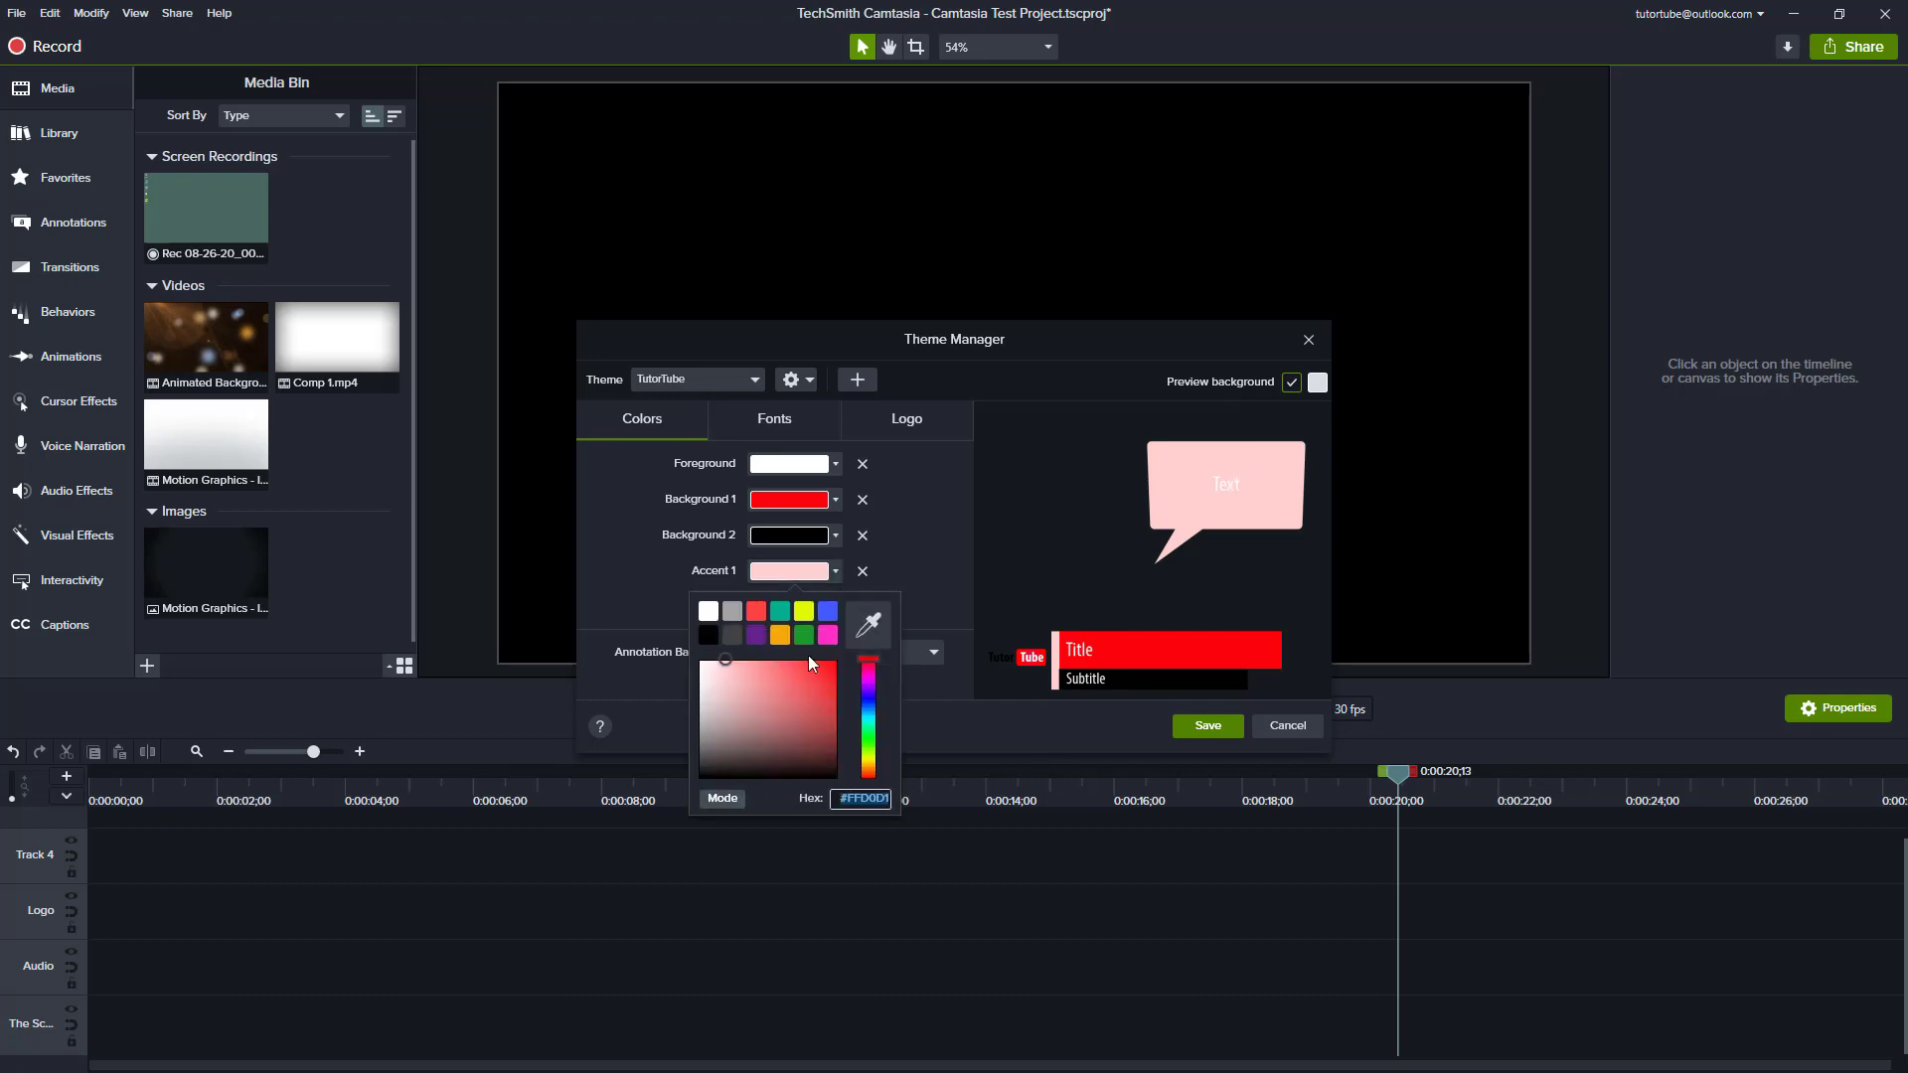
pyautogui.moveTo(741, 712); pyautogui.dragTo(885, 737)
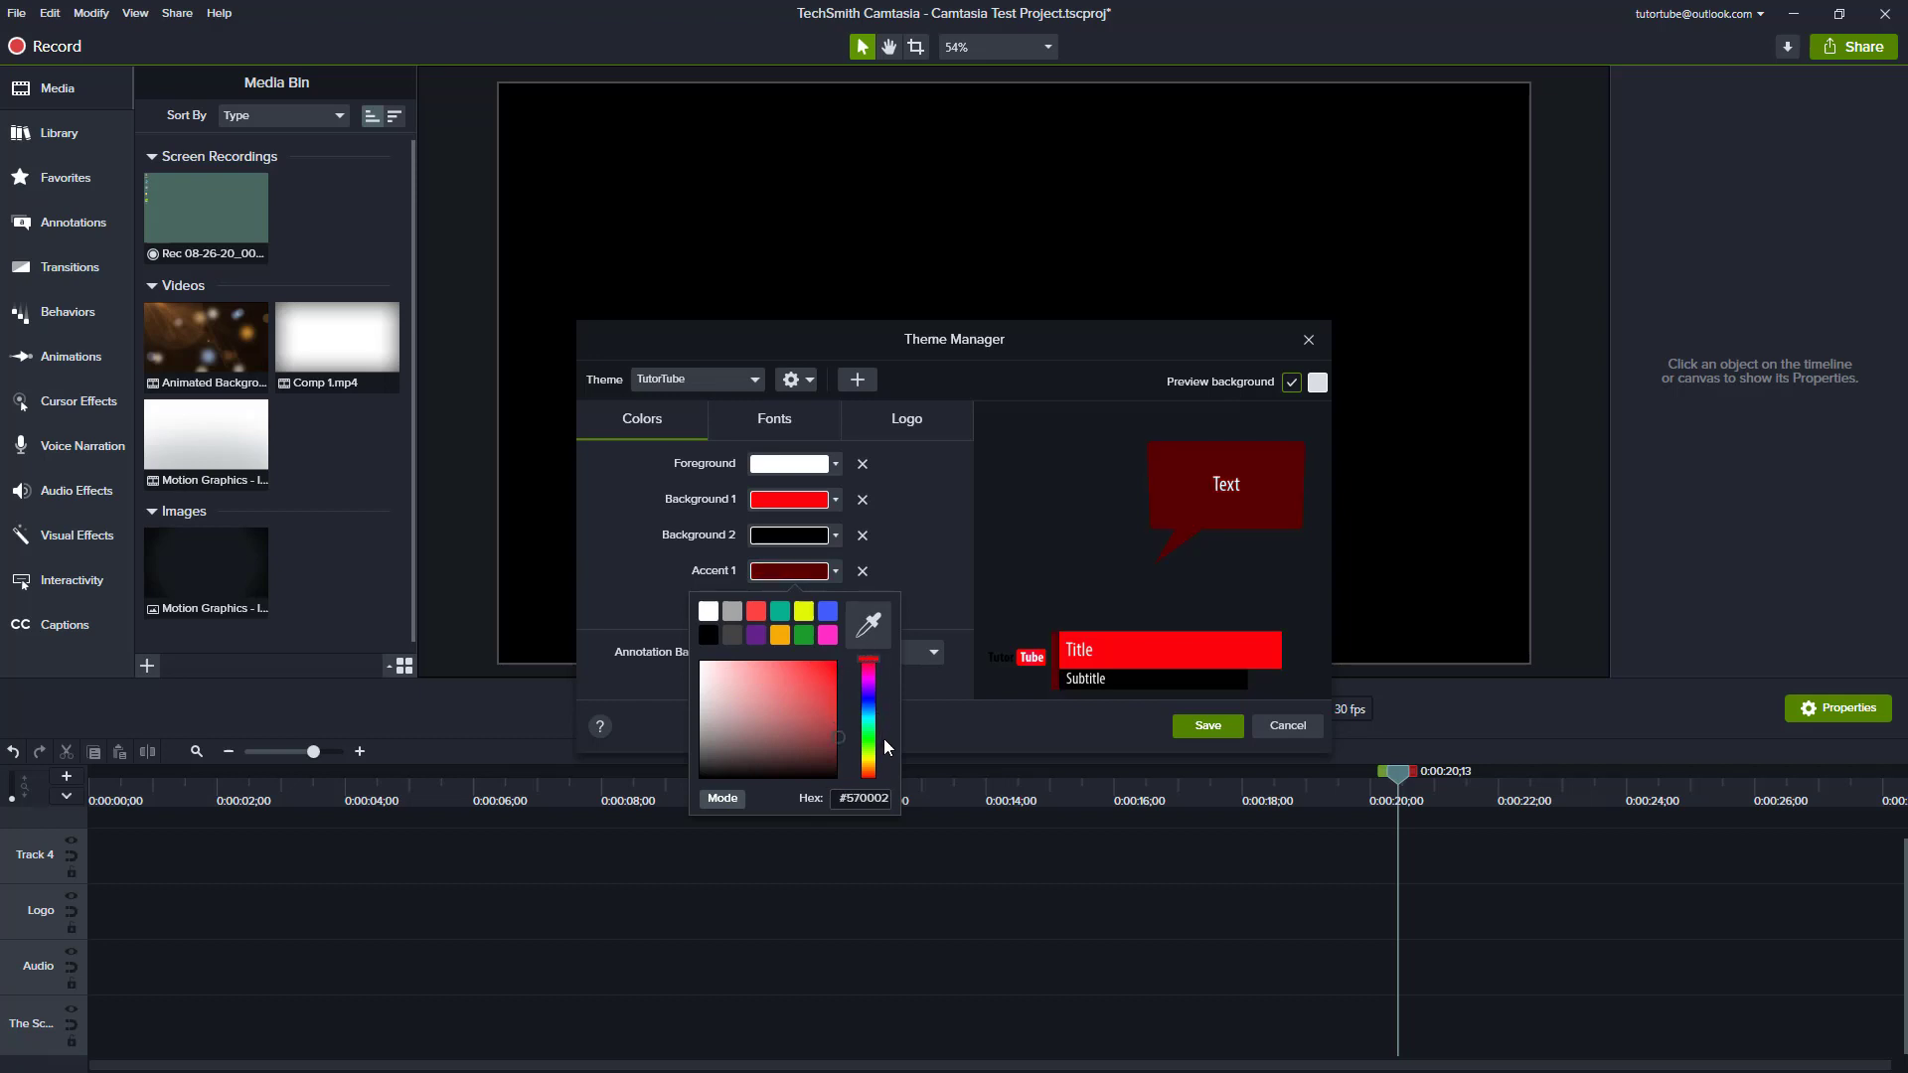
pyautogui.click(907, 558)
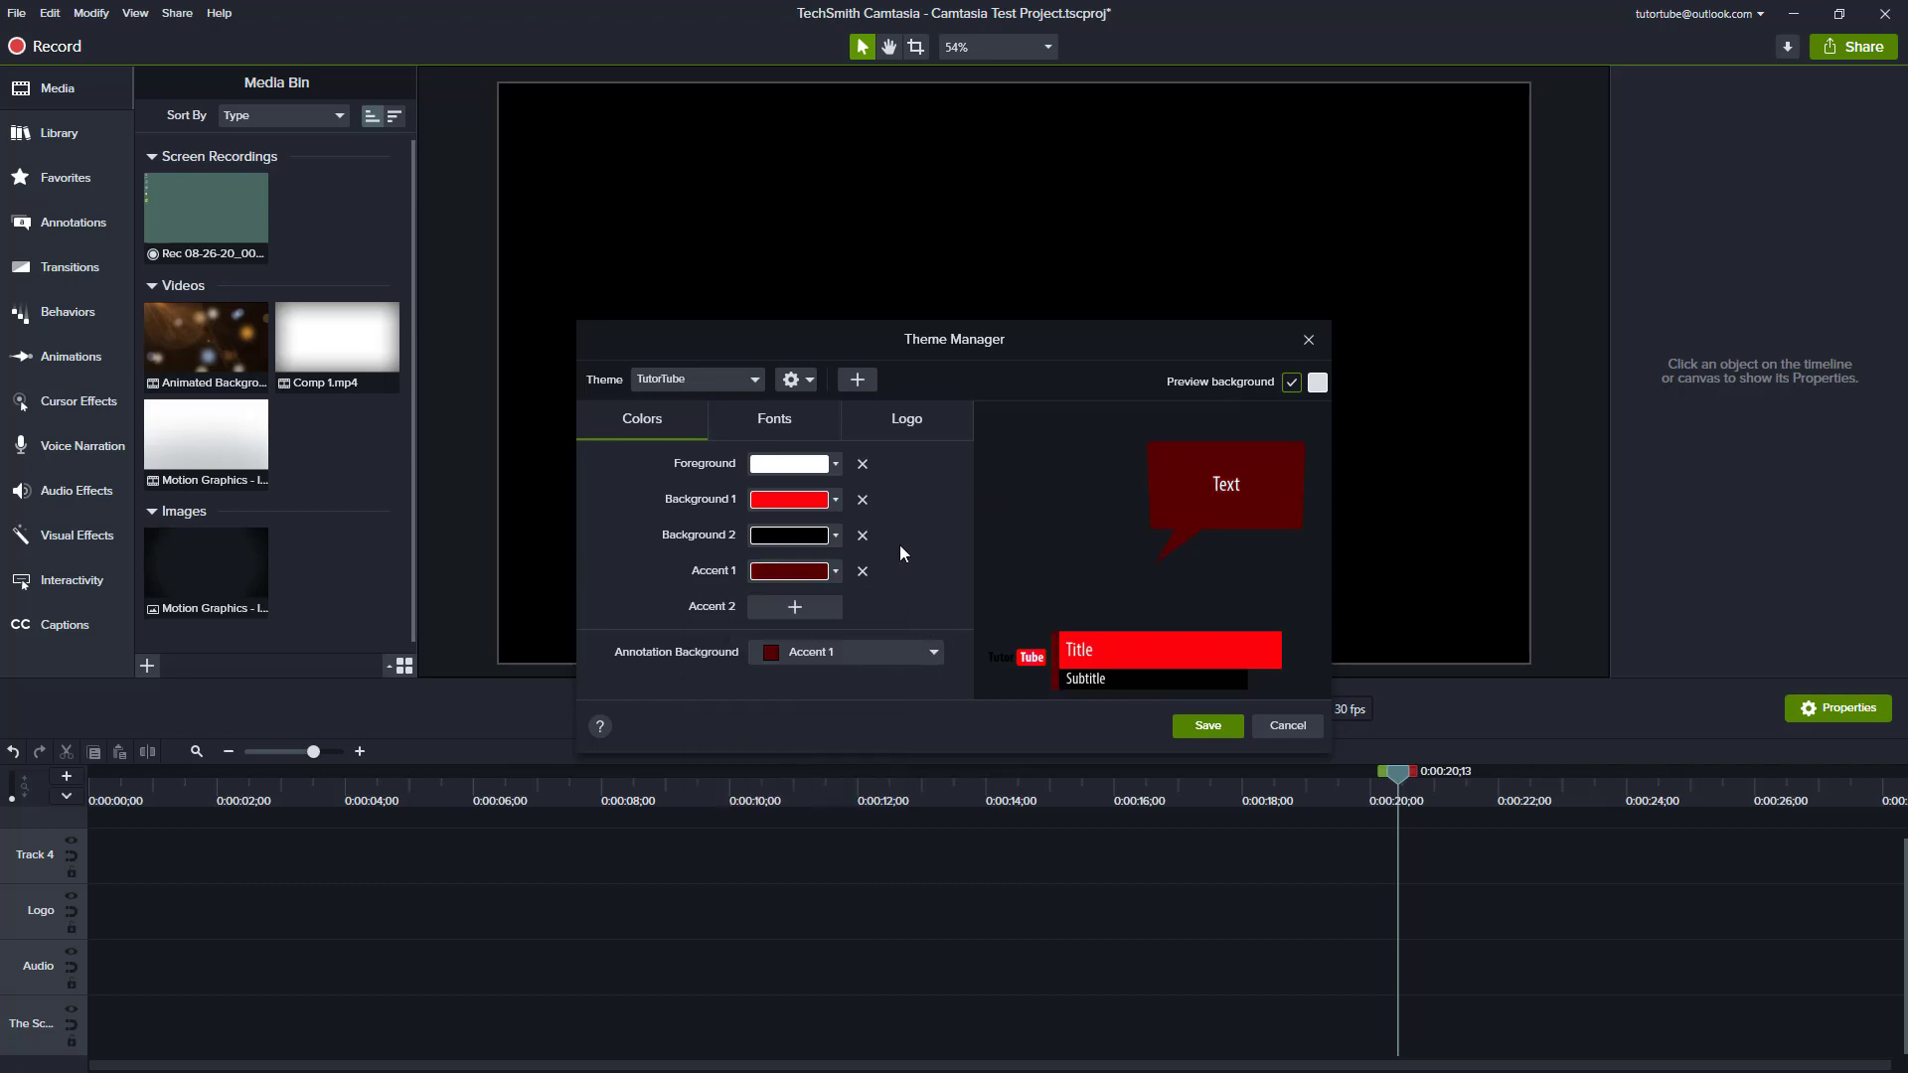
# - Save the TutorTube theme and switch the Library to Camtasia 2020
pyautogui.click(1220, 726)
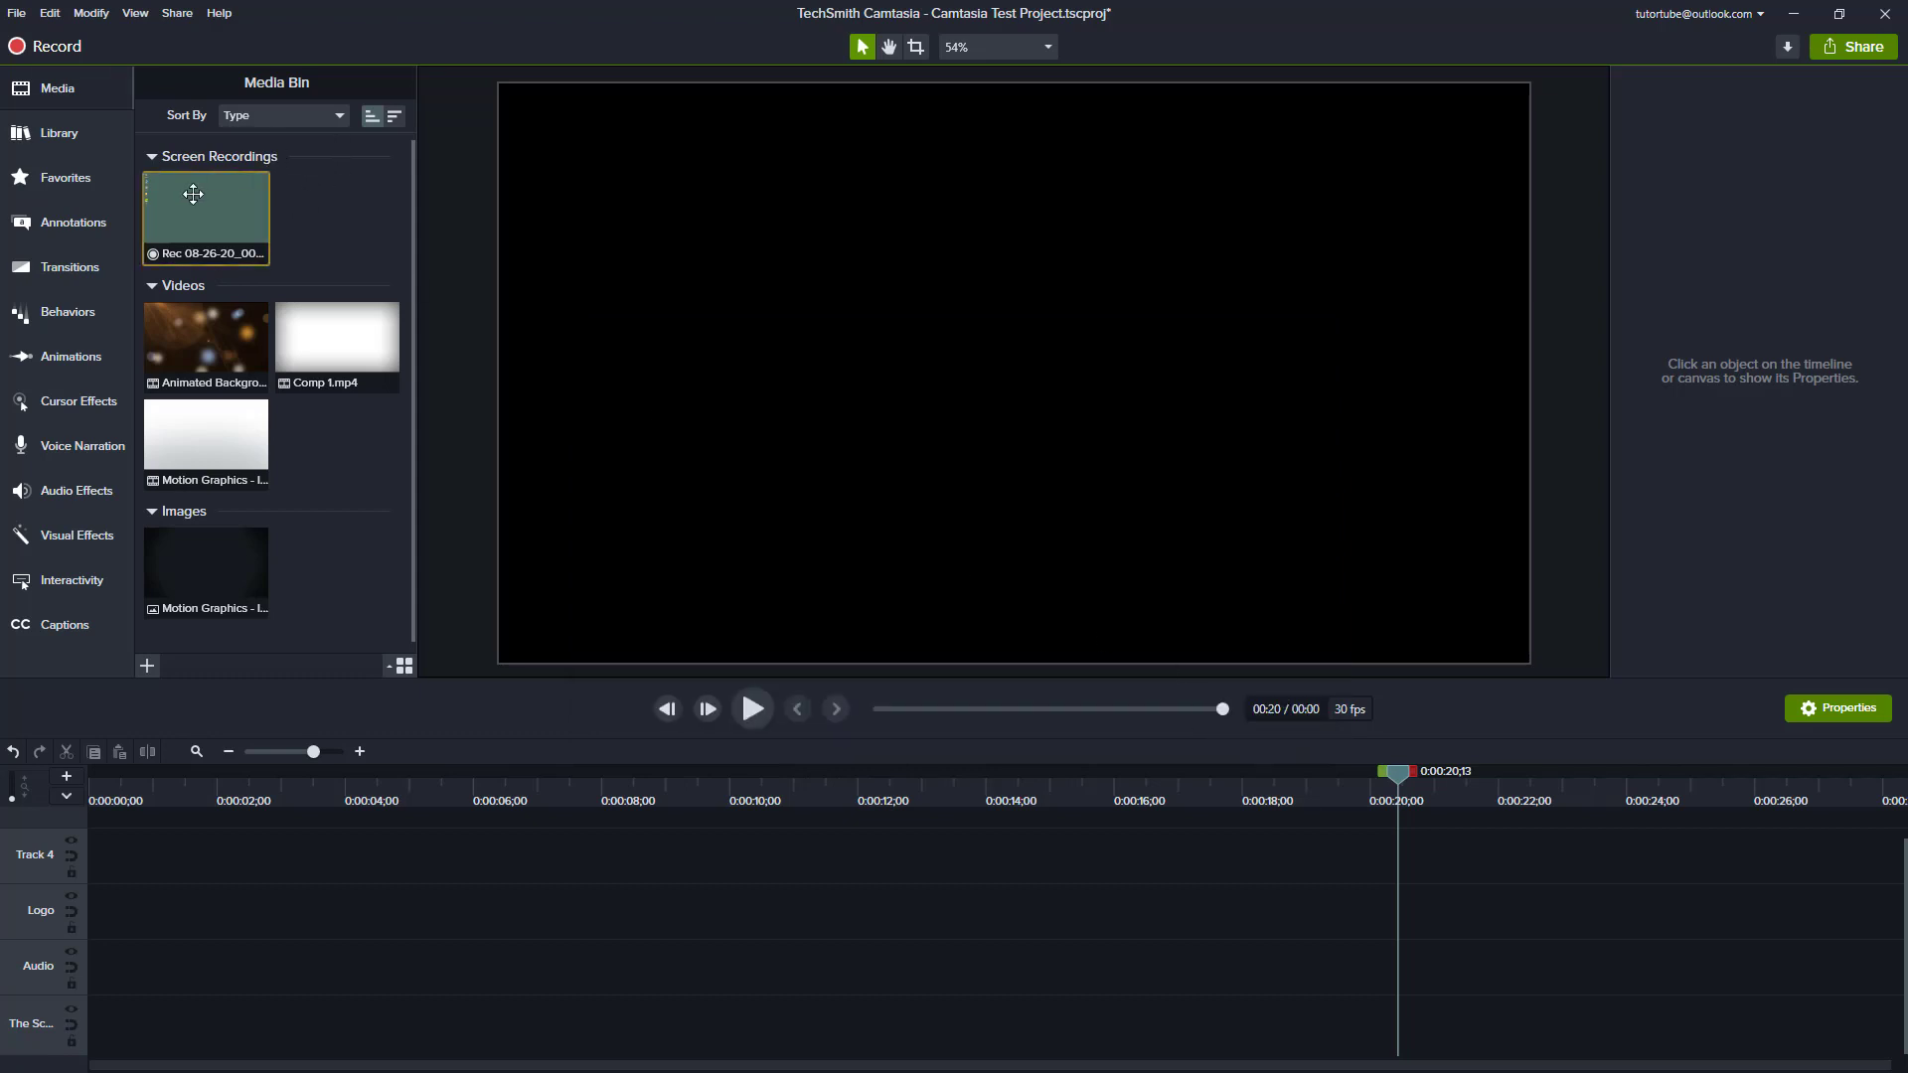
pyautogui.click(106, 233)
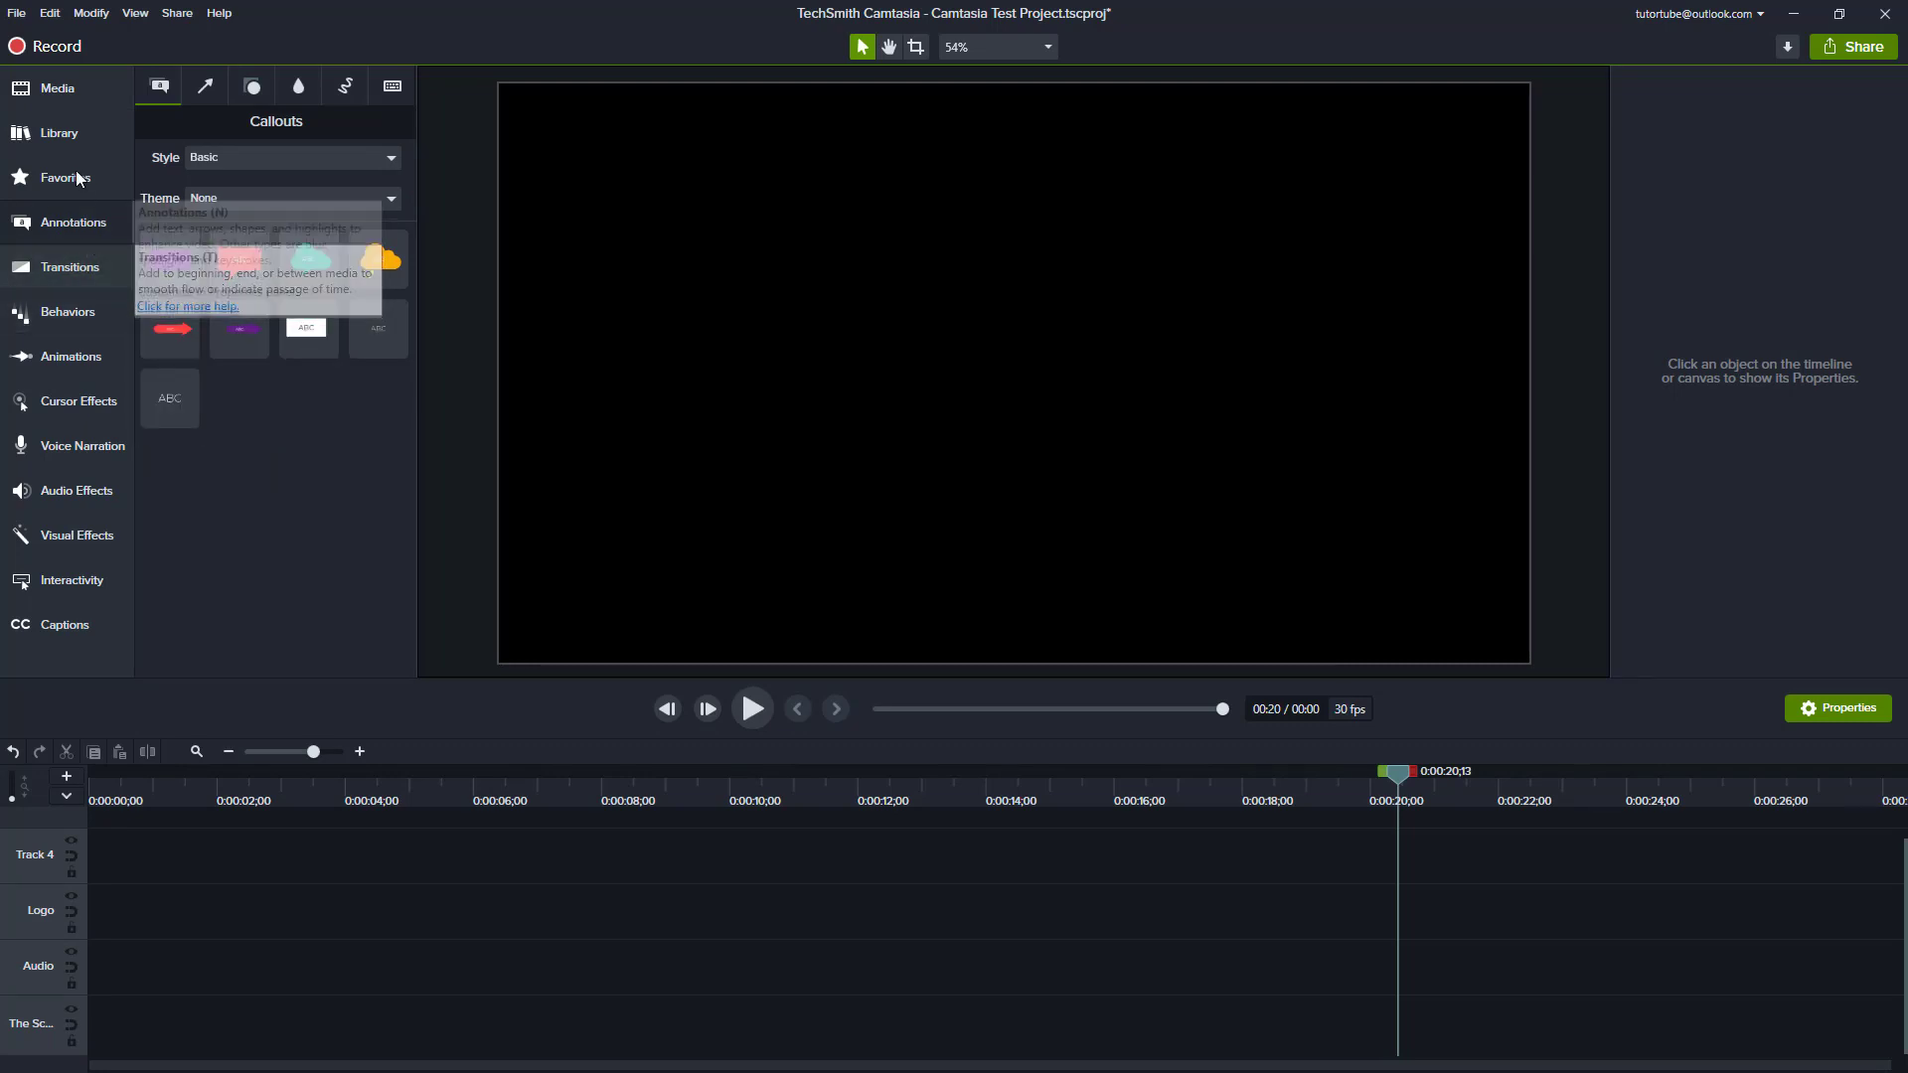
pyautogui.click(79, 131)
pyautogui.click(289, 119)
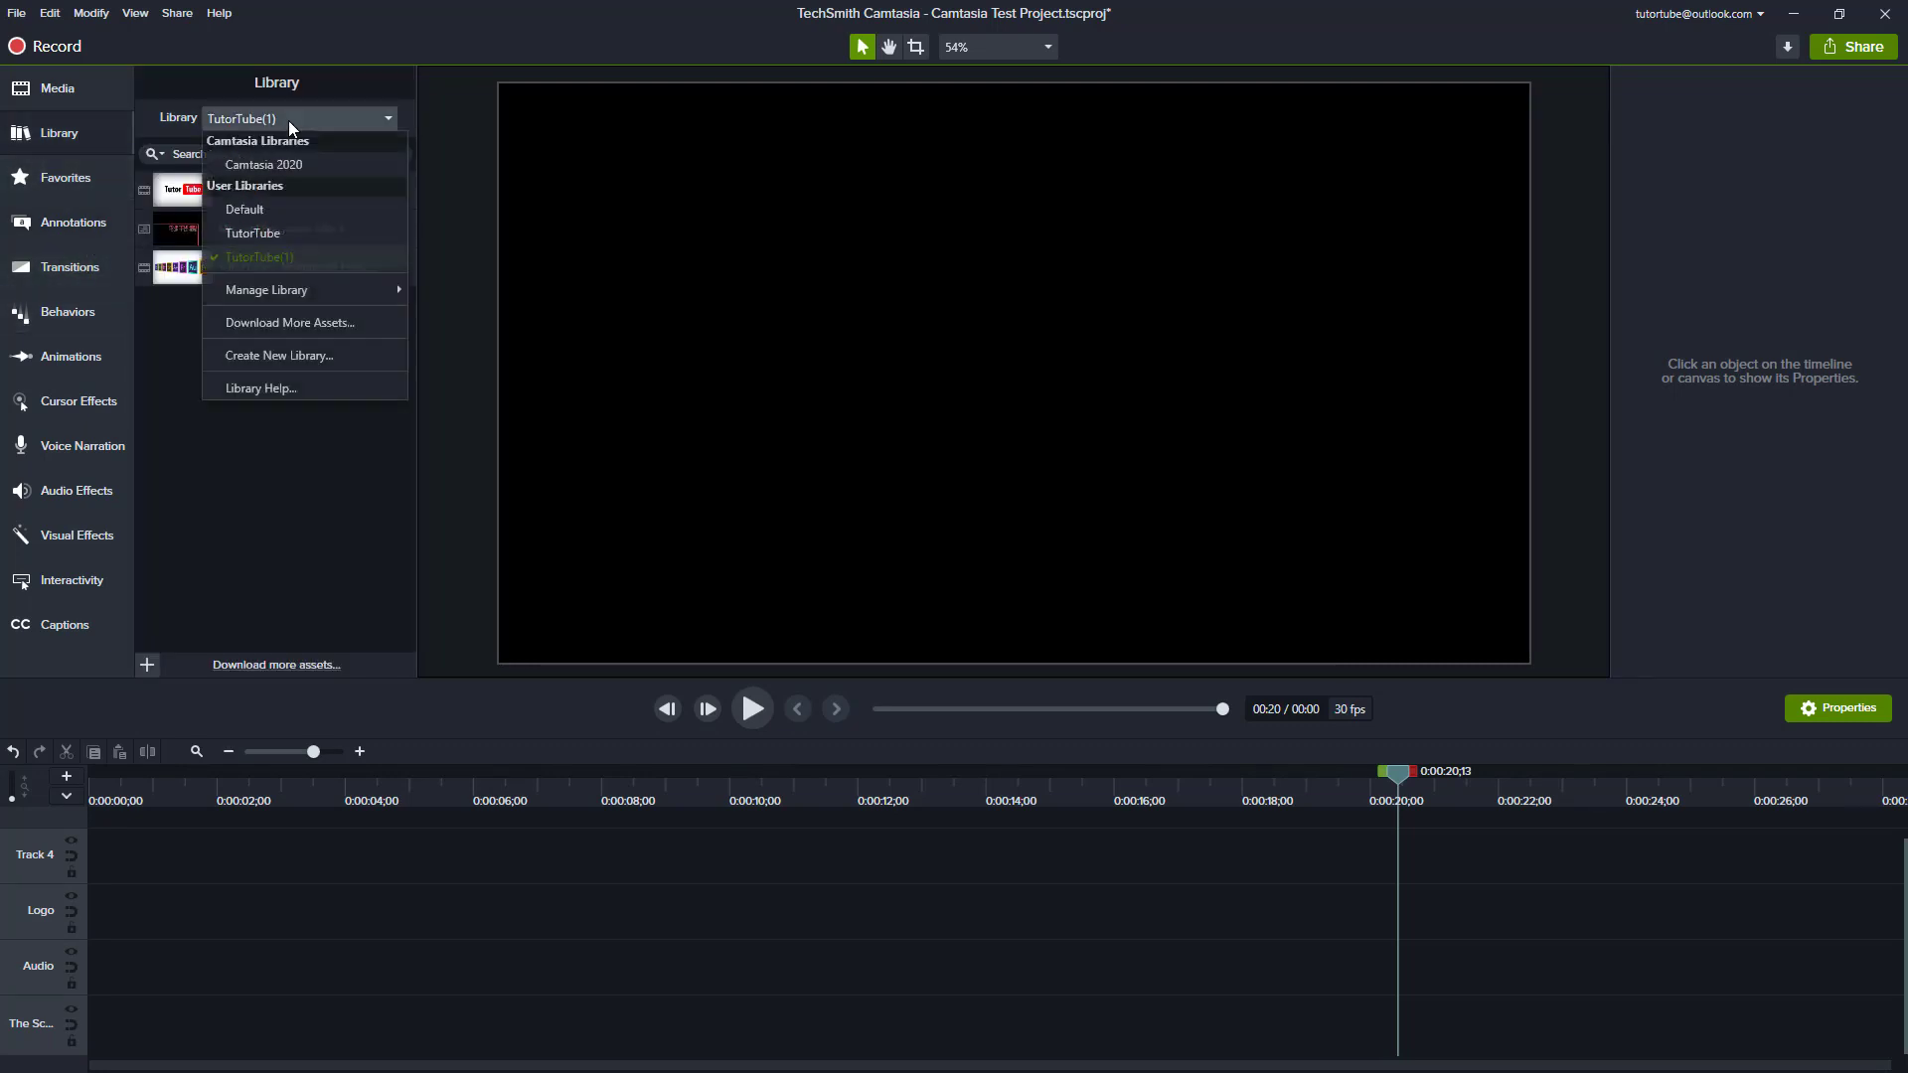
pyautogui.click(284, 161)
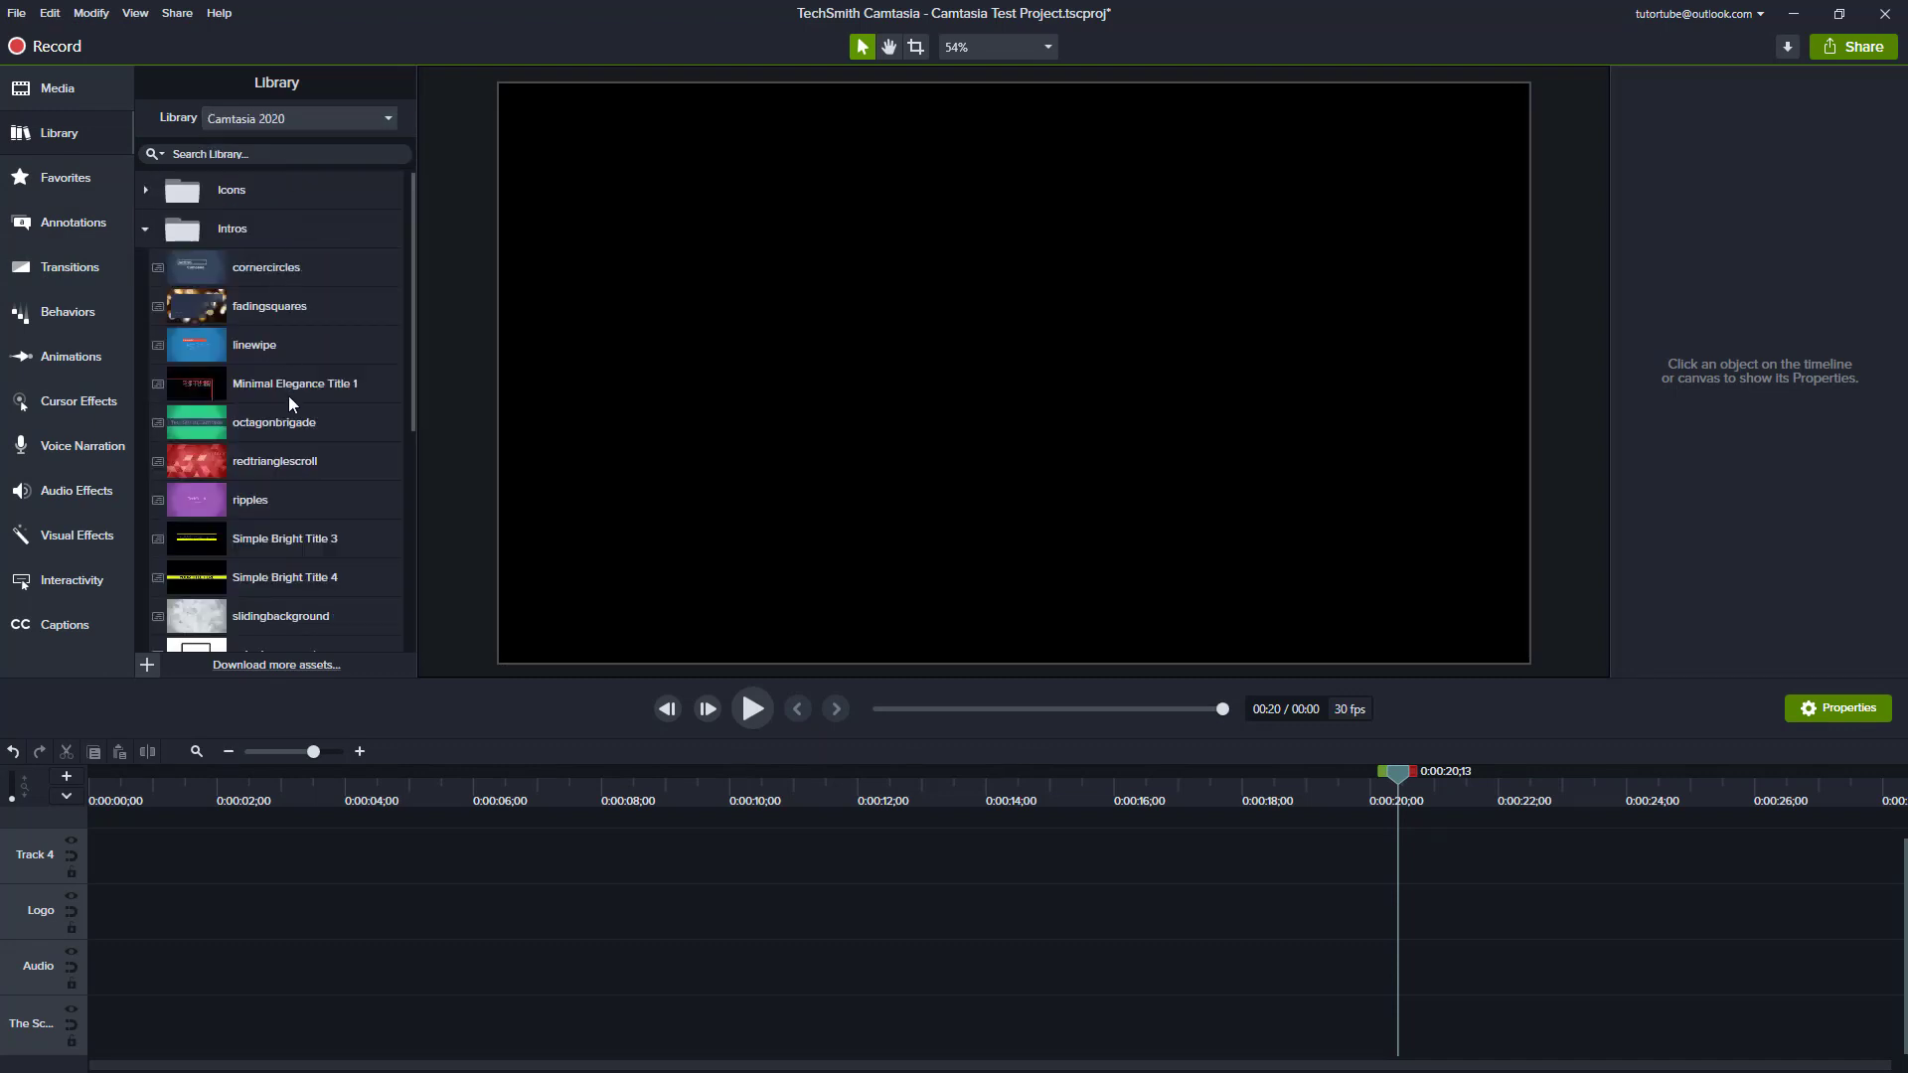
# - Place the linewipe intro on the timeline and apply the TutorTube theme to it
pyautogui.moveTo(248, 350); pyautogui.dragTo(94, 1033)
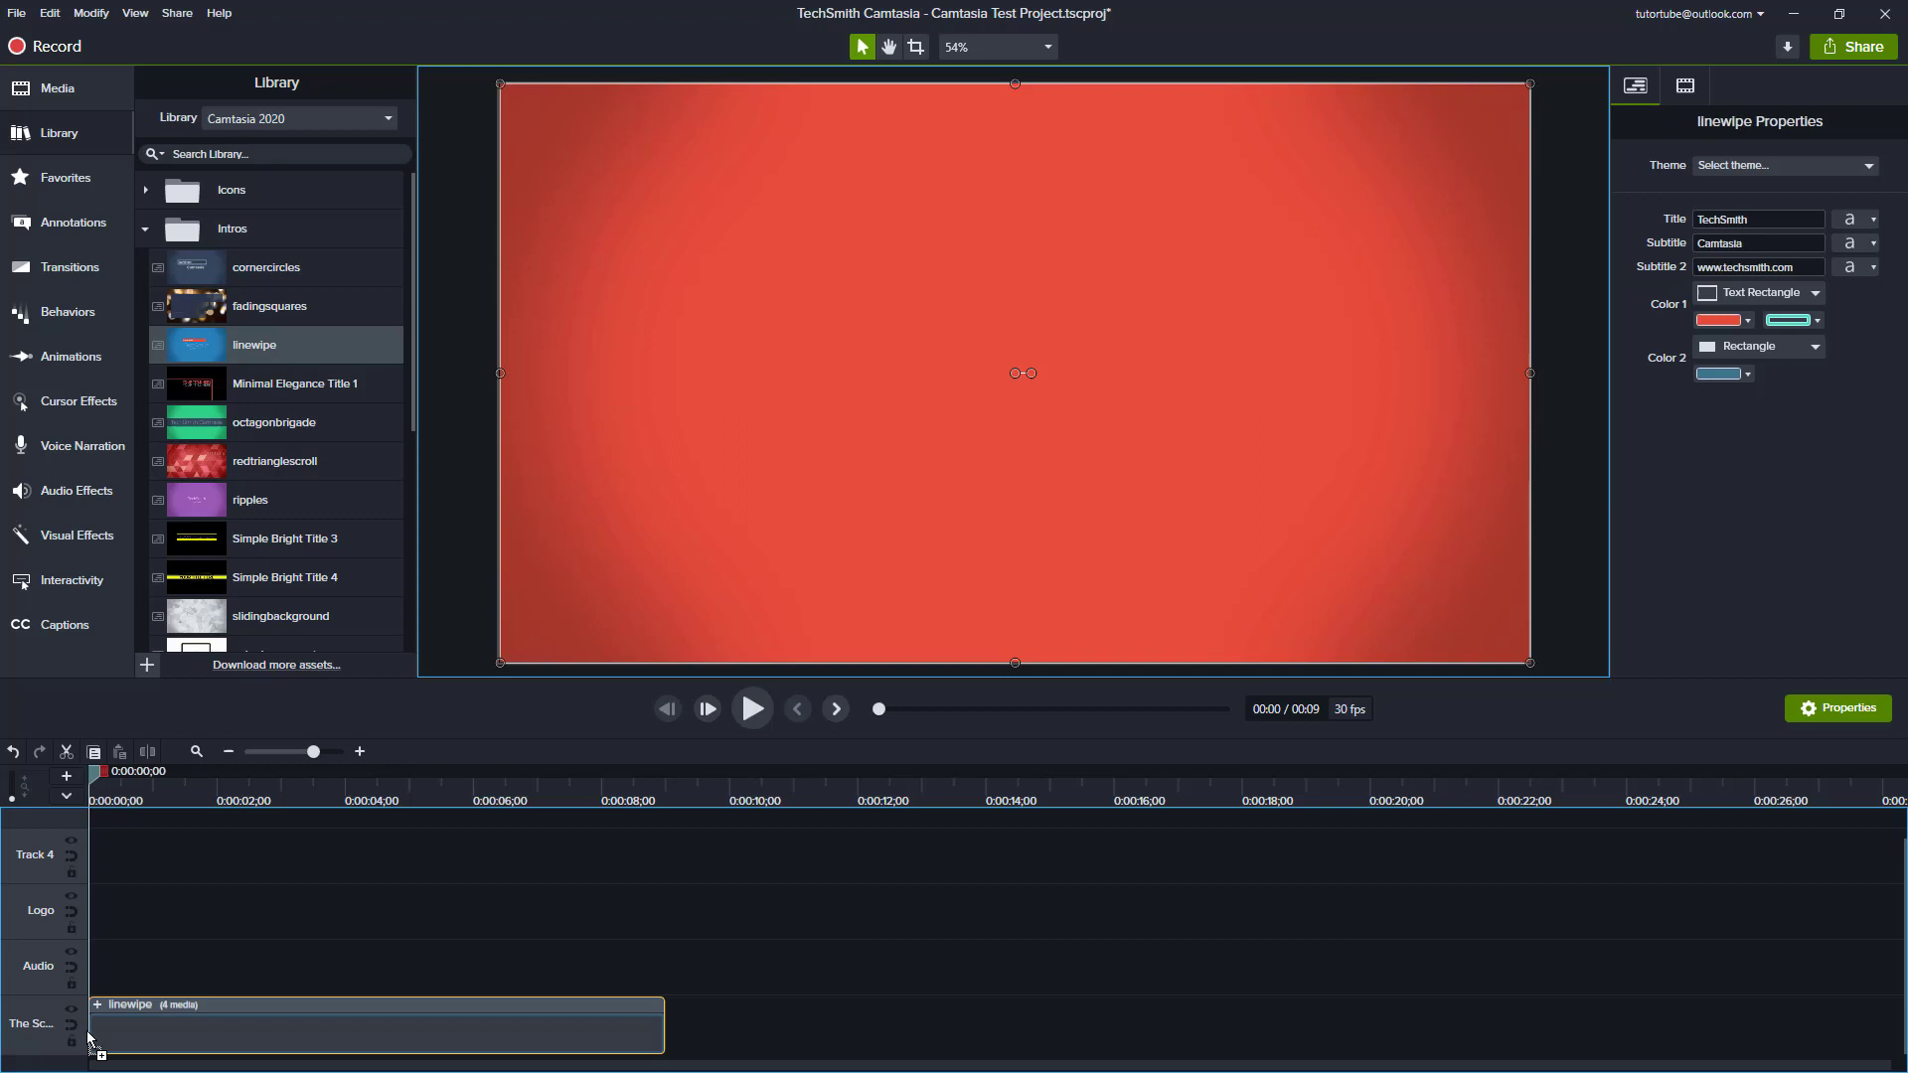
pyautogui.click(293, 800)
pyautogui.click(347, 812)
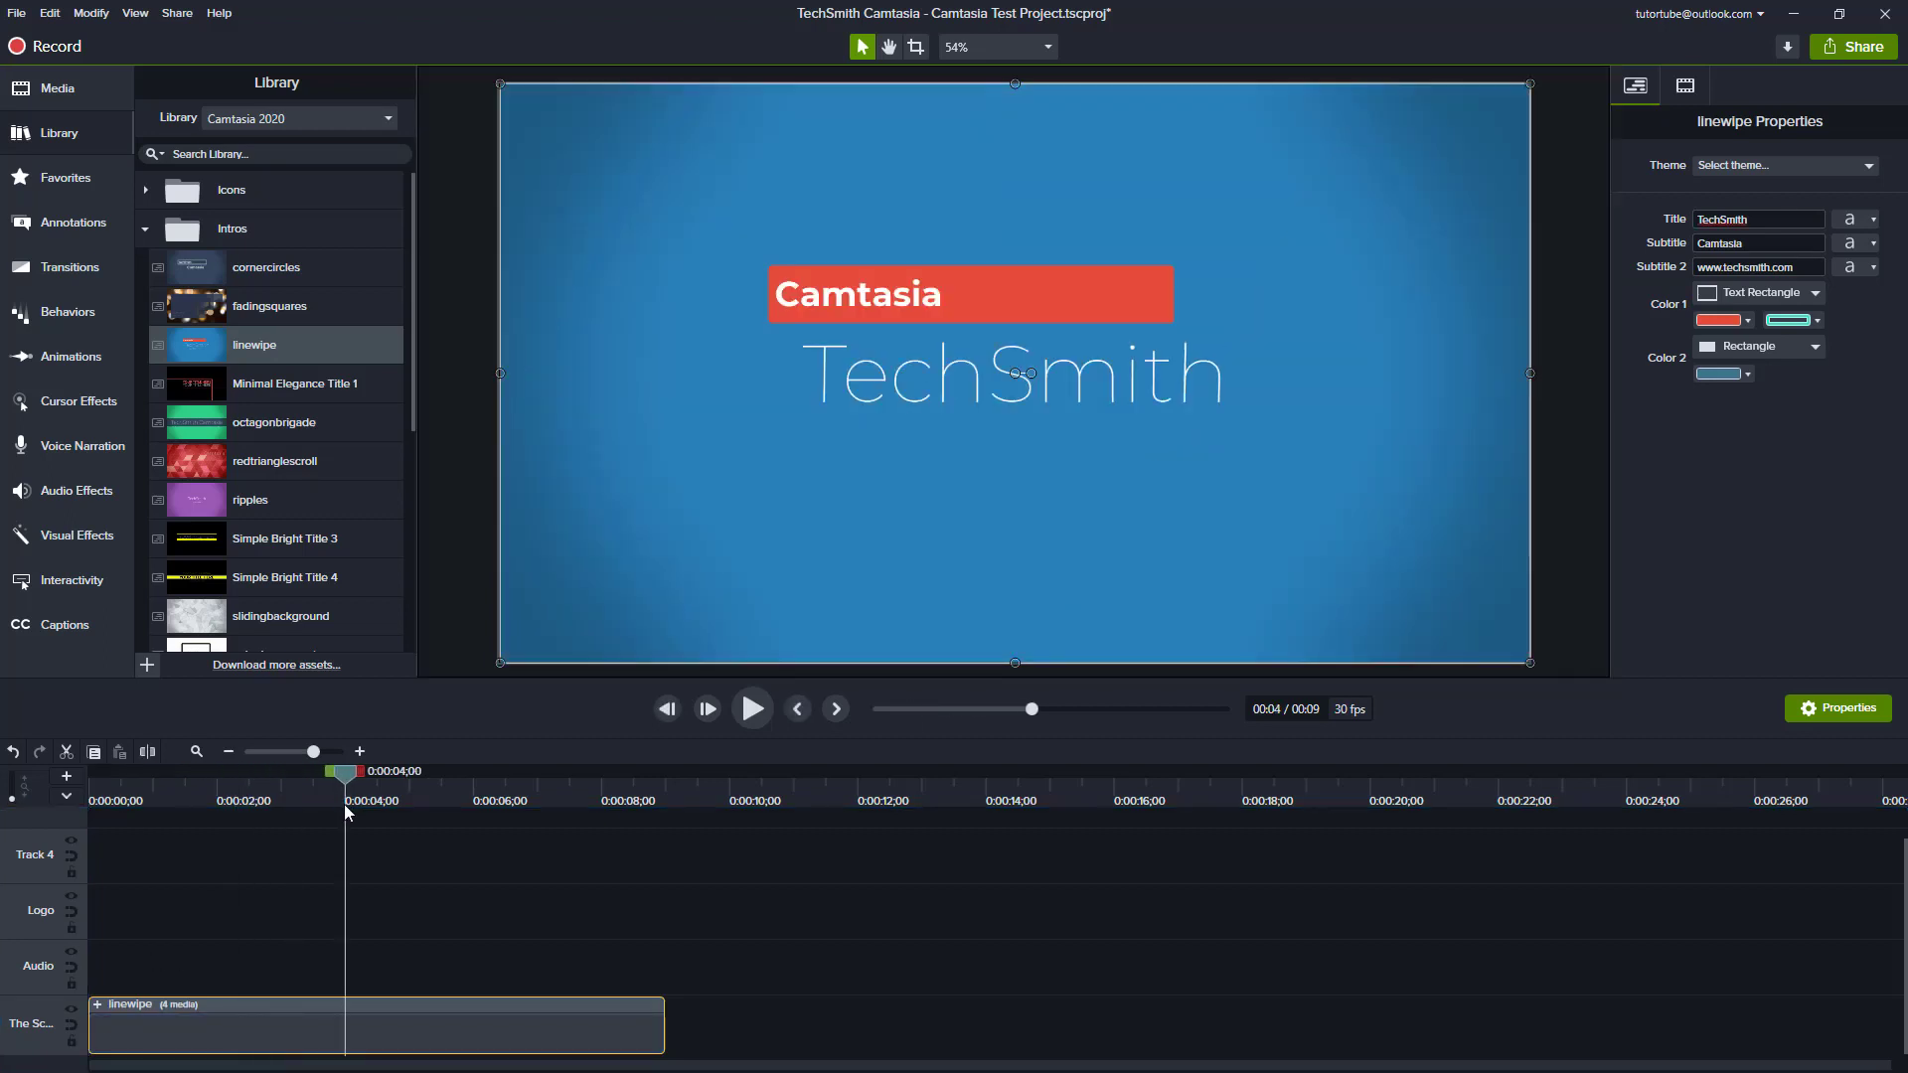
pyautogui.click(1762, 165)
pyautogui.click(1751, 210)
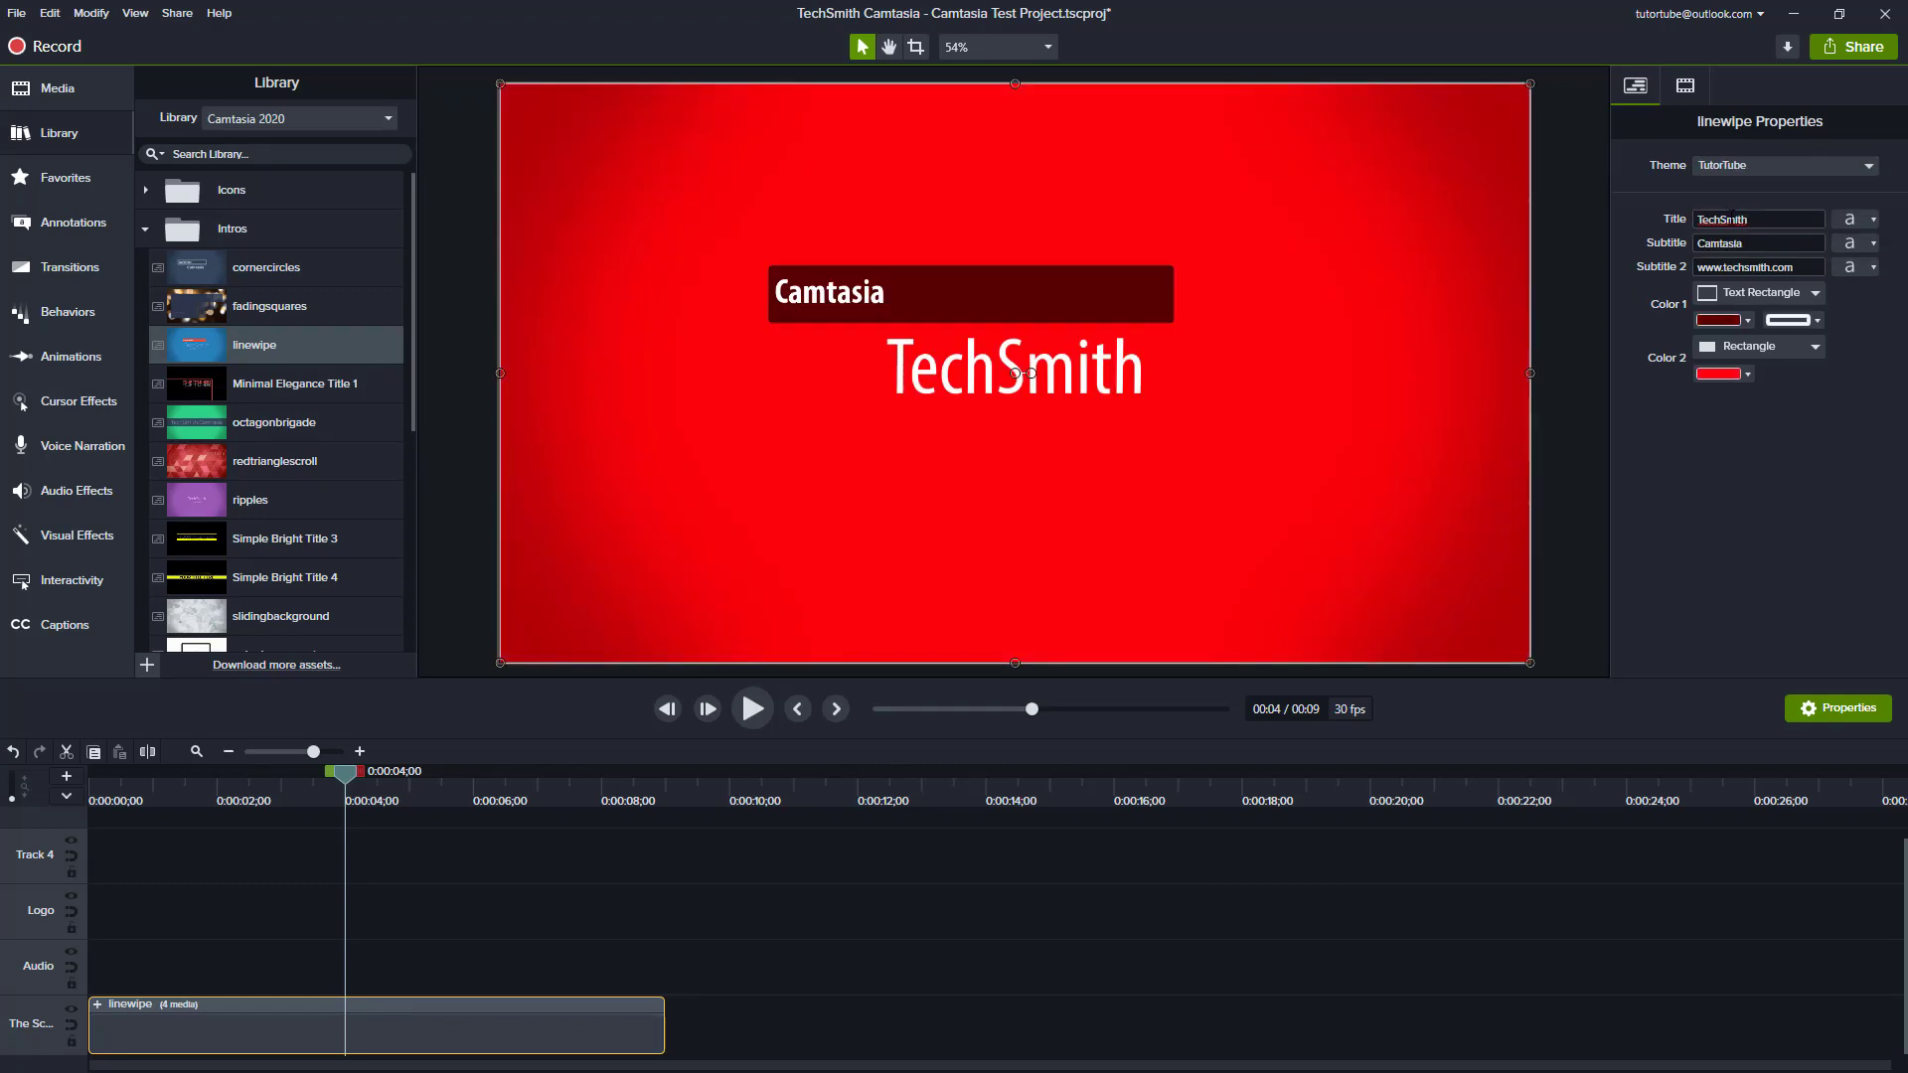
# - Try a grey Color 2 on linewipe, then delete the clip from the timeline
pyautogui.click(1746, 376)
pyautogui.click(1684, 484)
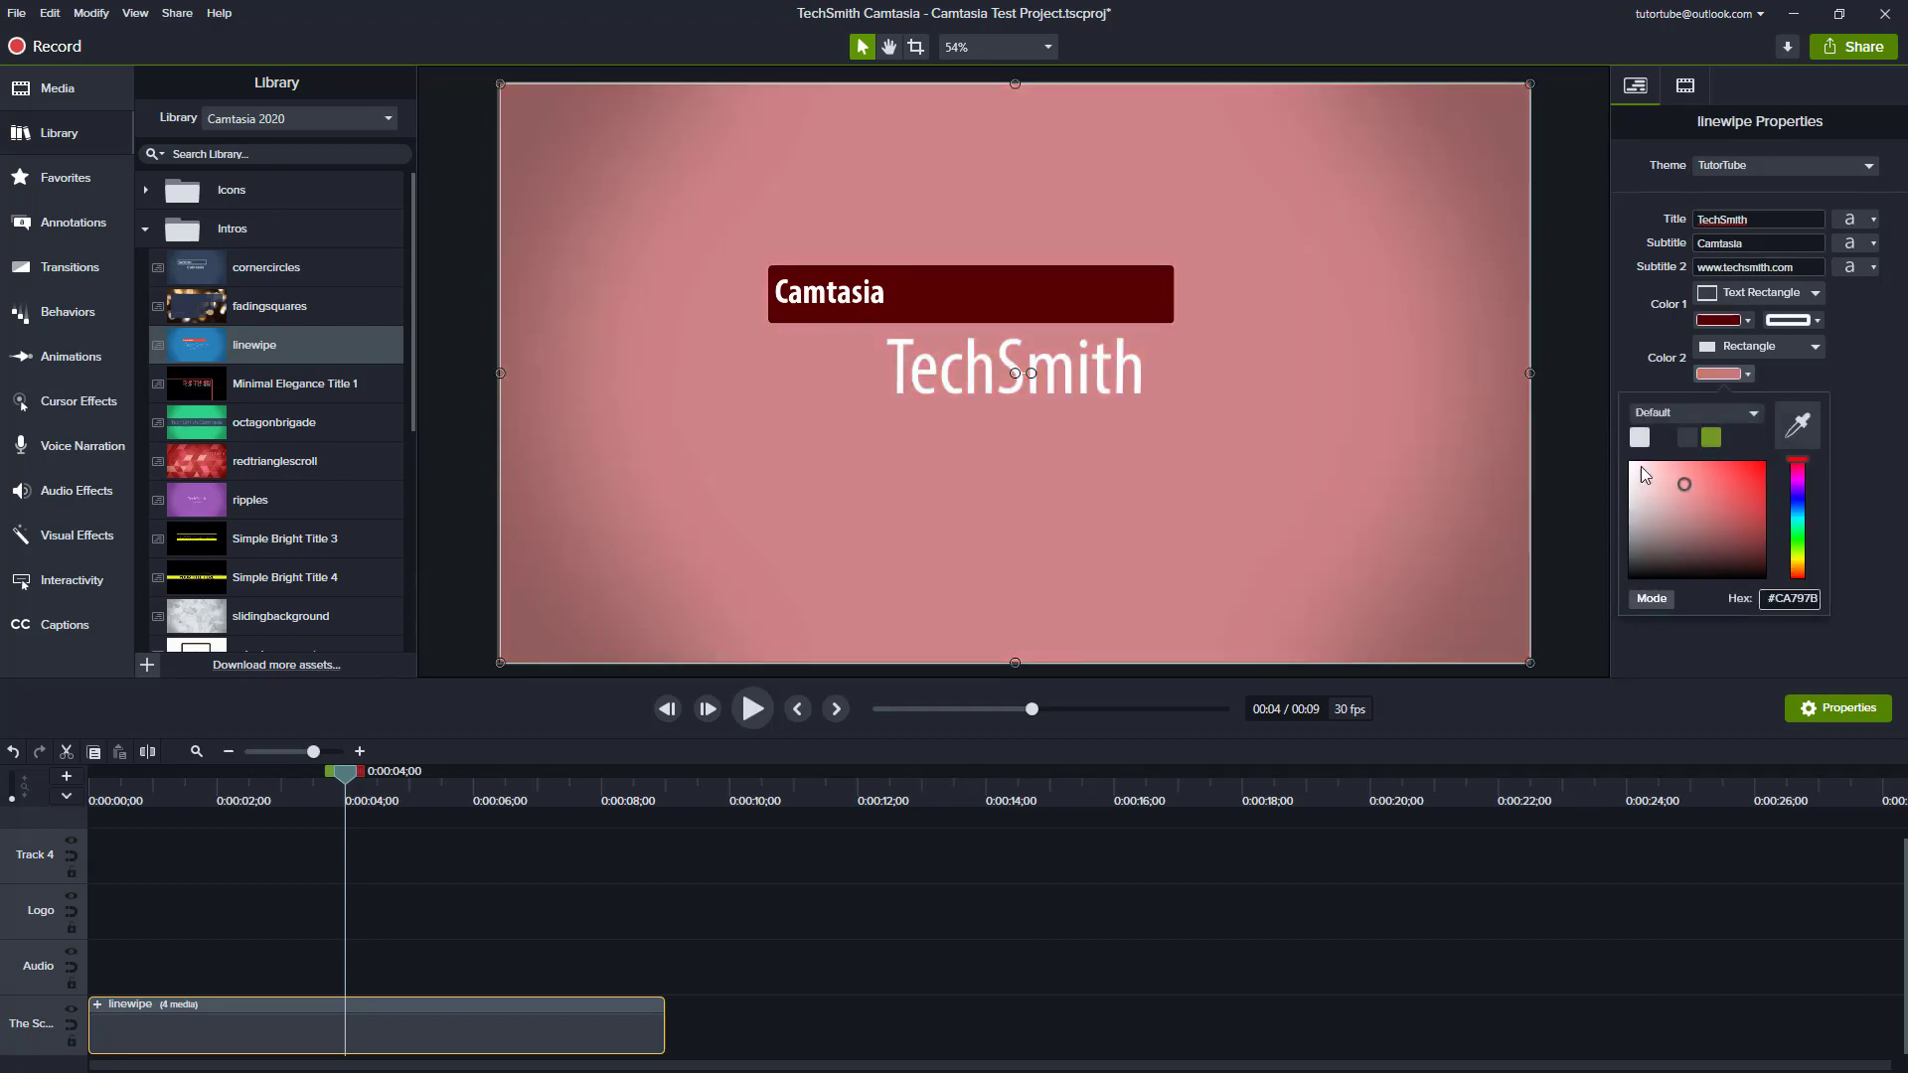
pyautogui.moveTo(1642, 467); pyautogui.dragTo(1629, 531)
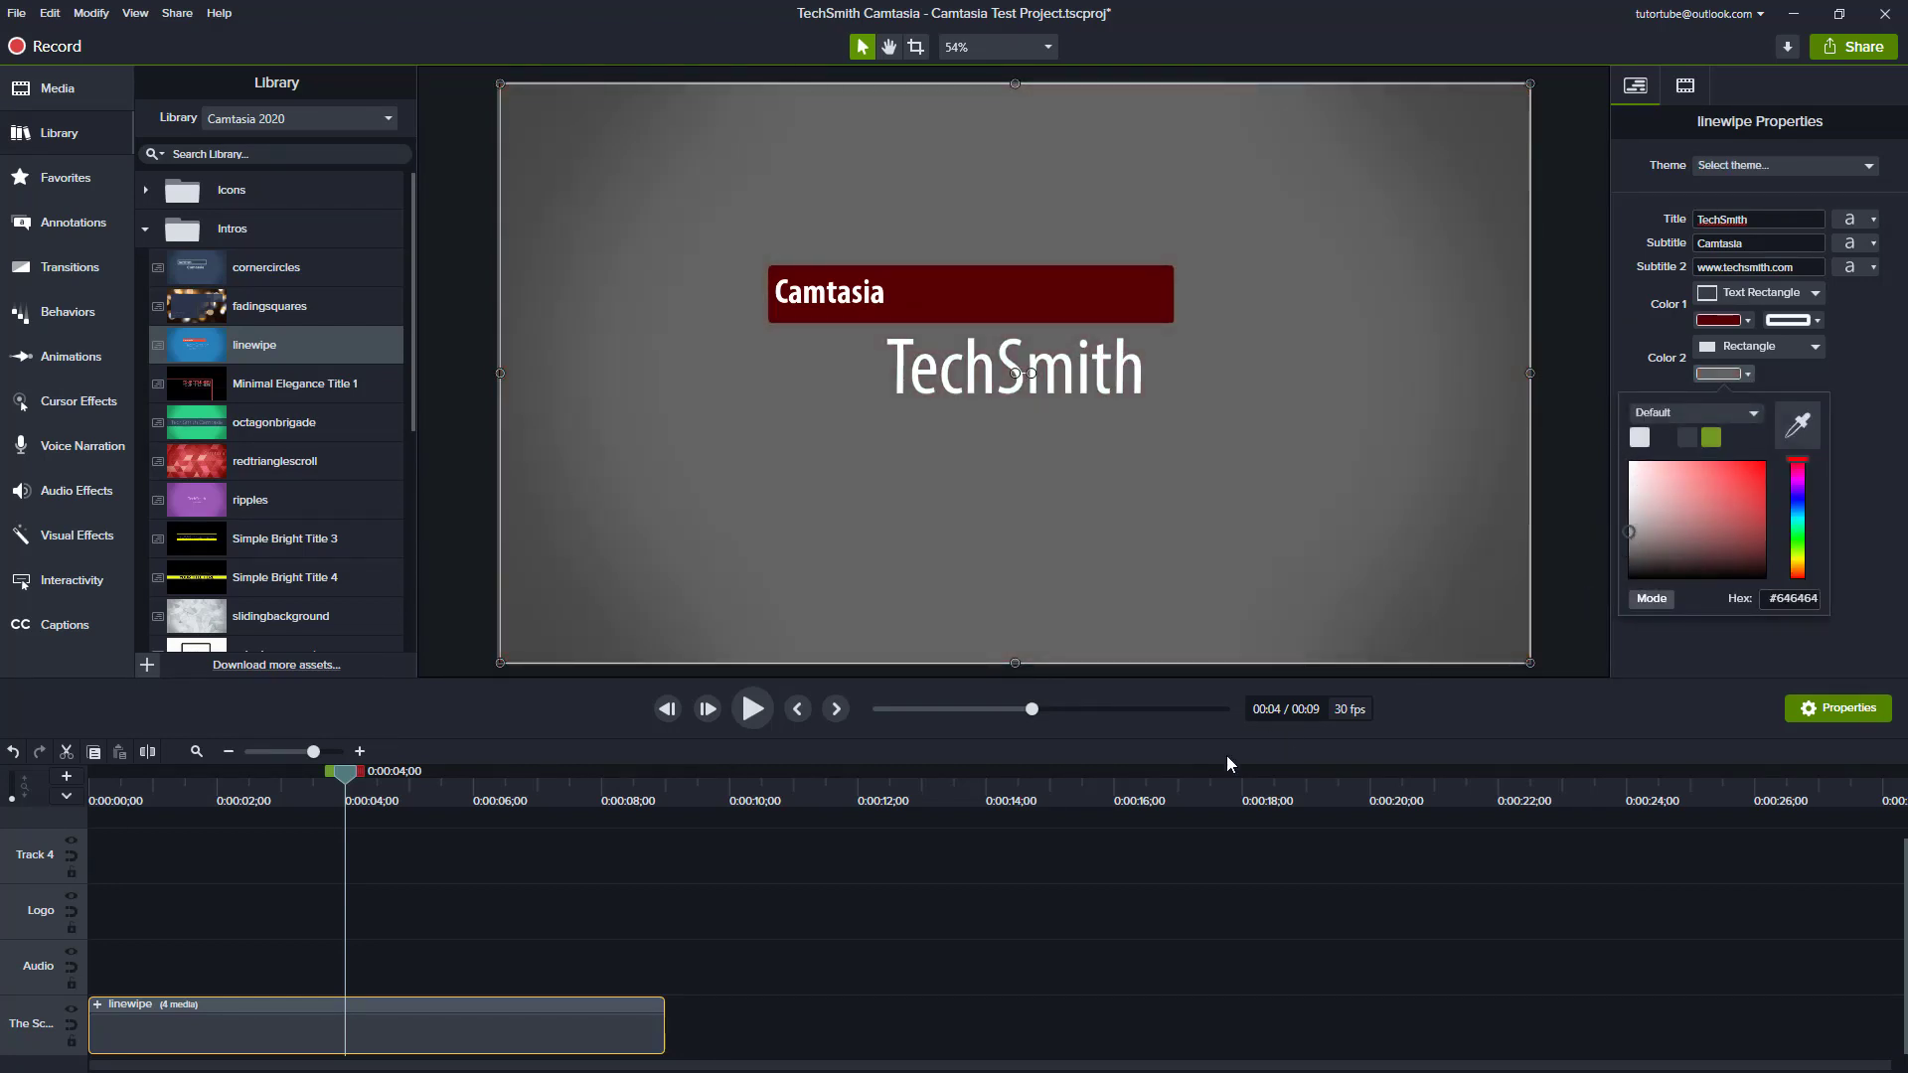
pyautogui.click(922, 897)
pyautogui.click(567, 1004)
pyautogui.press('Delete')
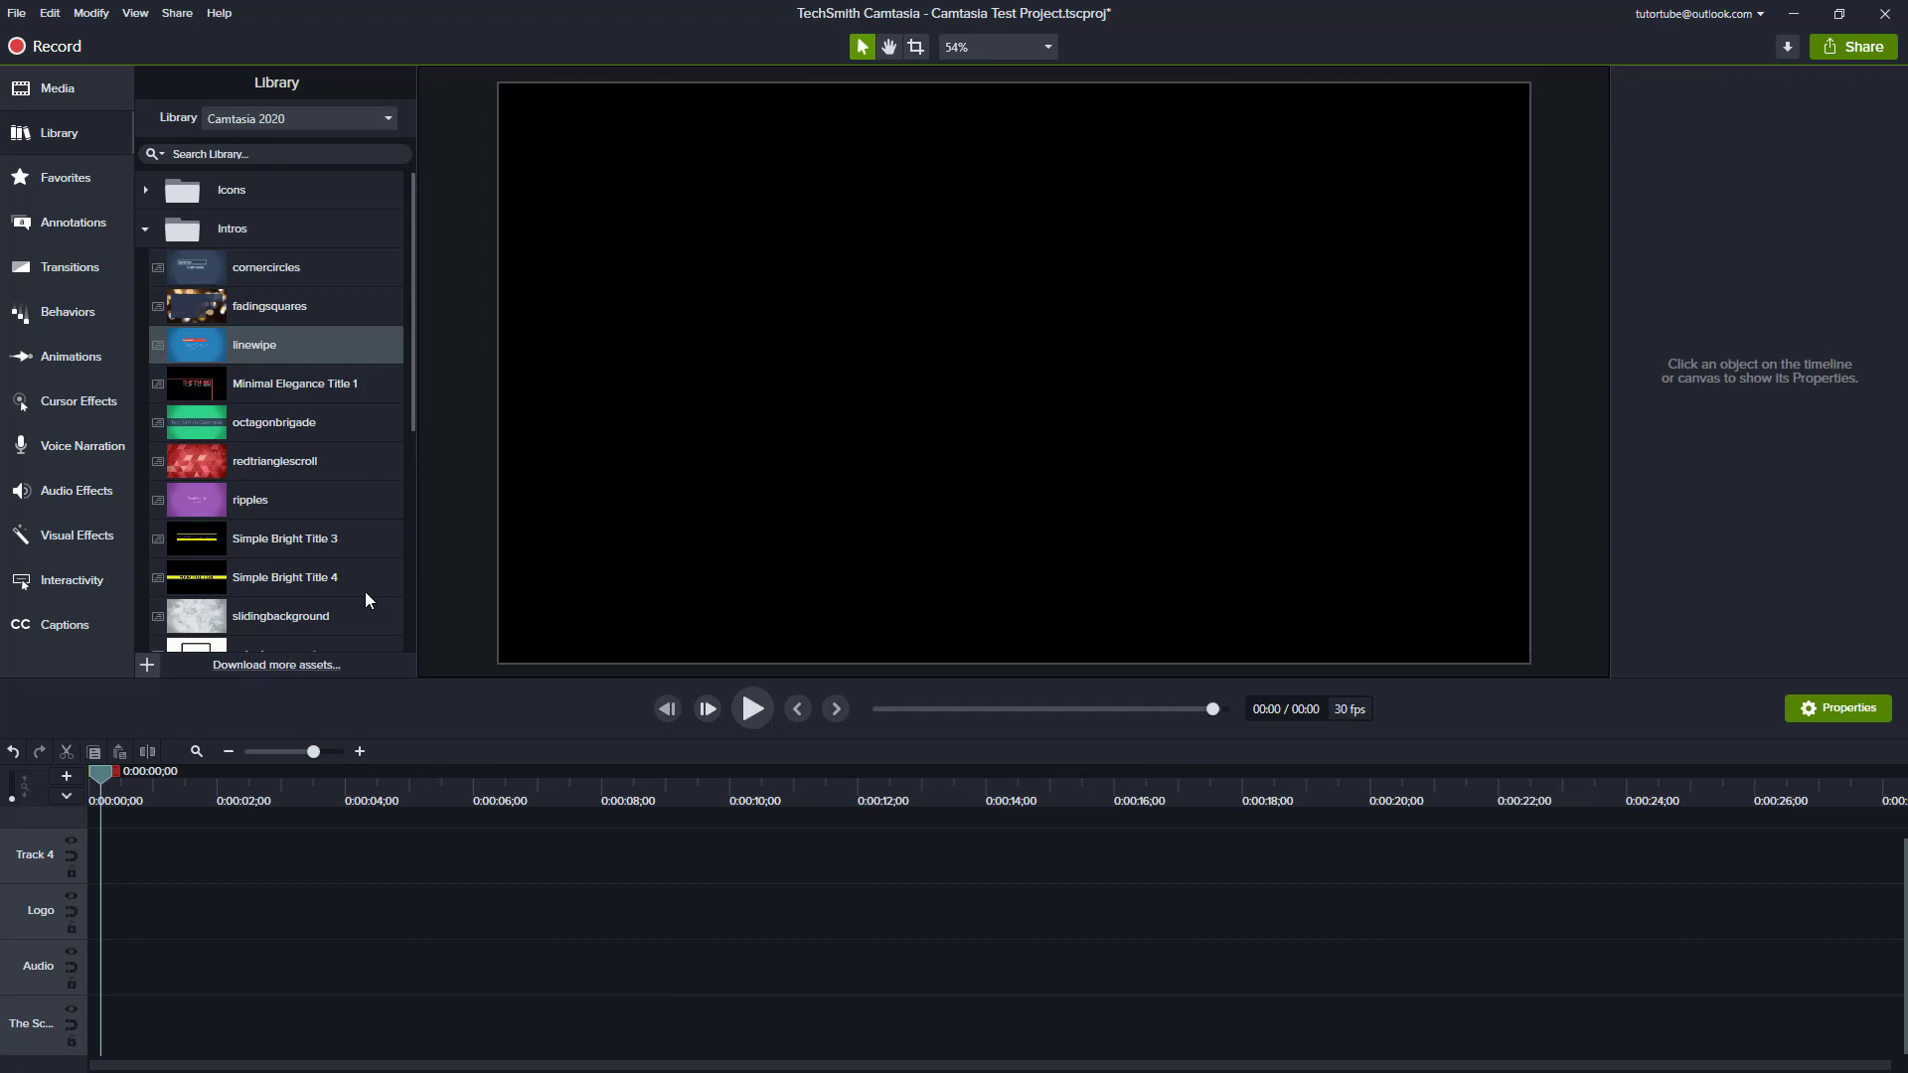
# - Put the octagonbrigade intro on the bottom track and apply the TutorTube theme to it
pyautogui.moveTo(328, 426); pyautogui.dragTo(169, 1014)
pyautogui.moveTo(275, 801); pyautogui.dragTo(508, 803)
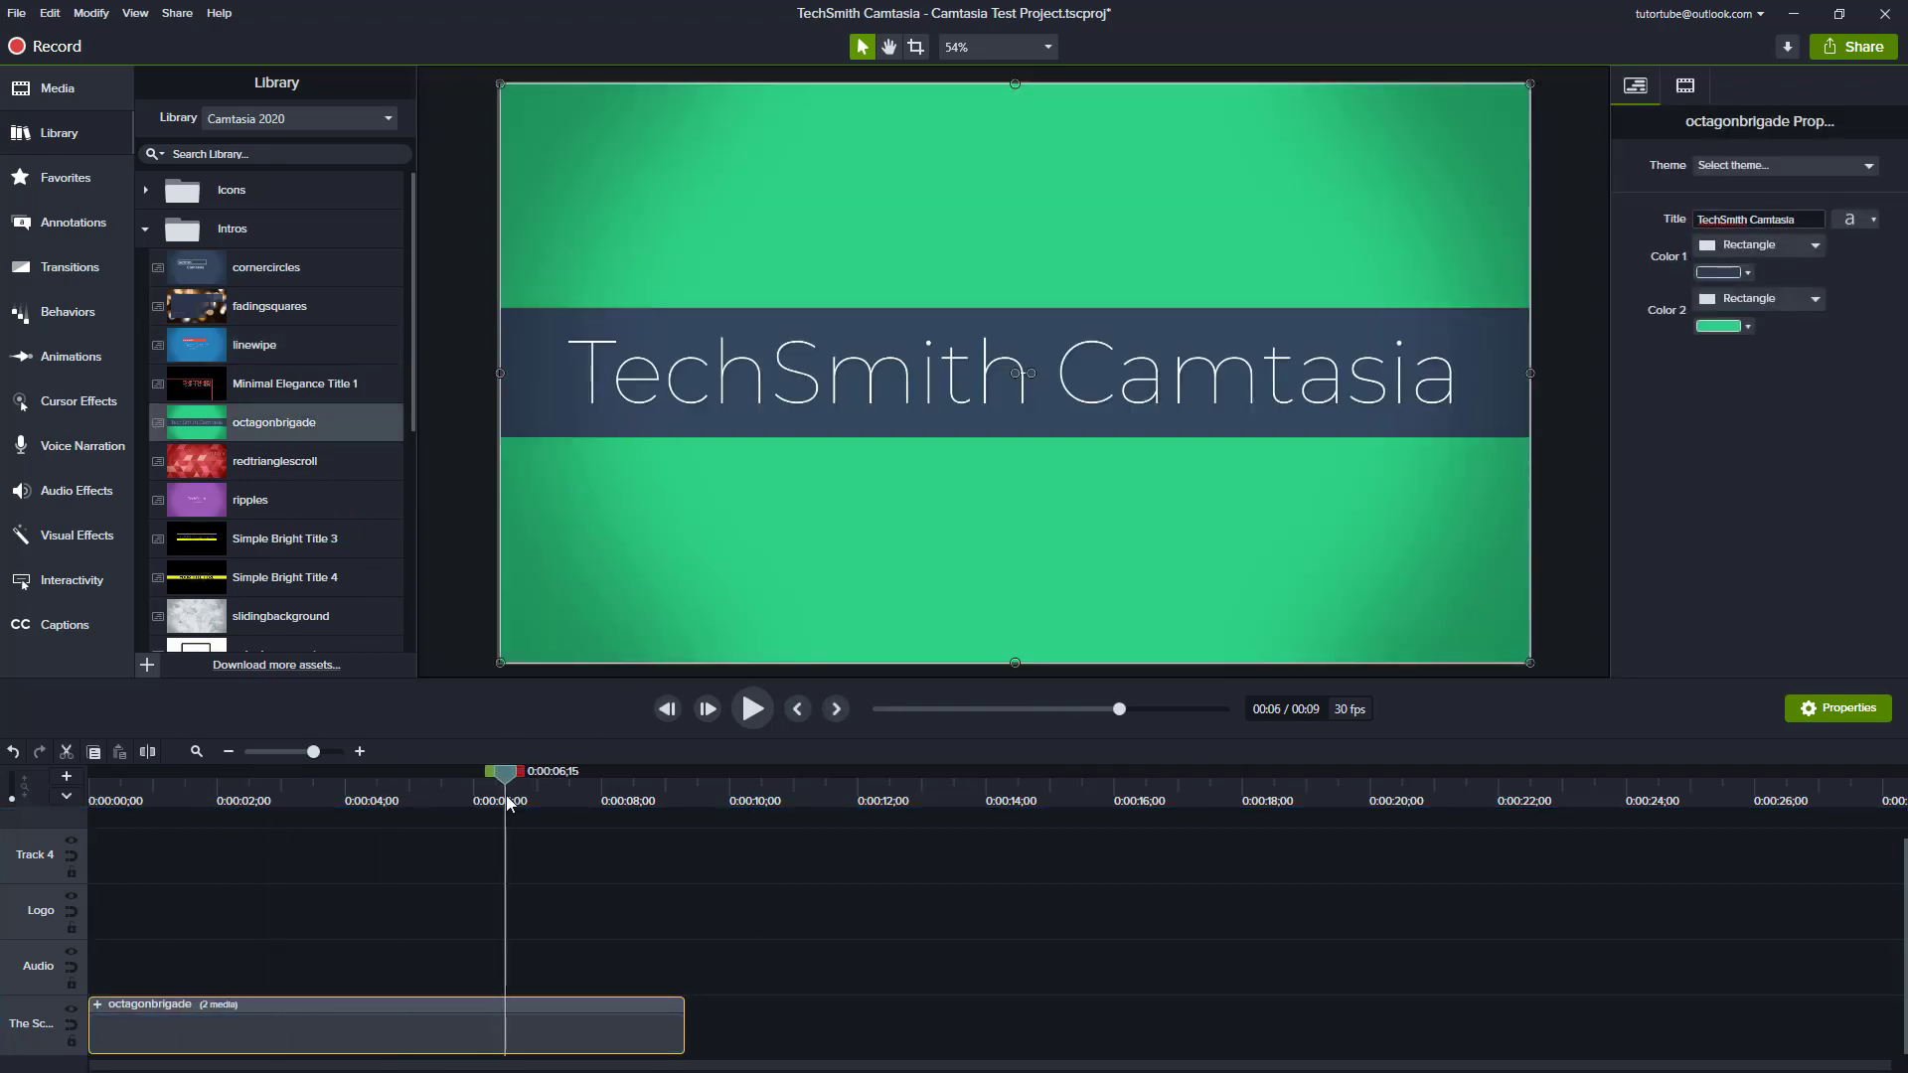
pyautogui.click(1791, 167)
pyautogui.click(1773, 212)
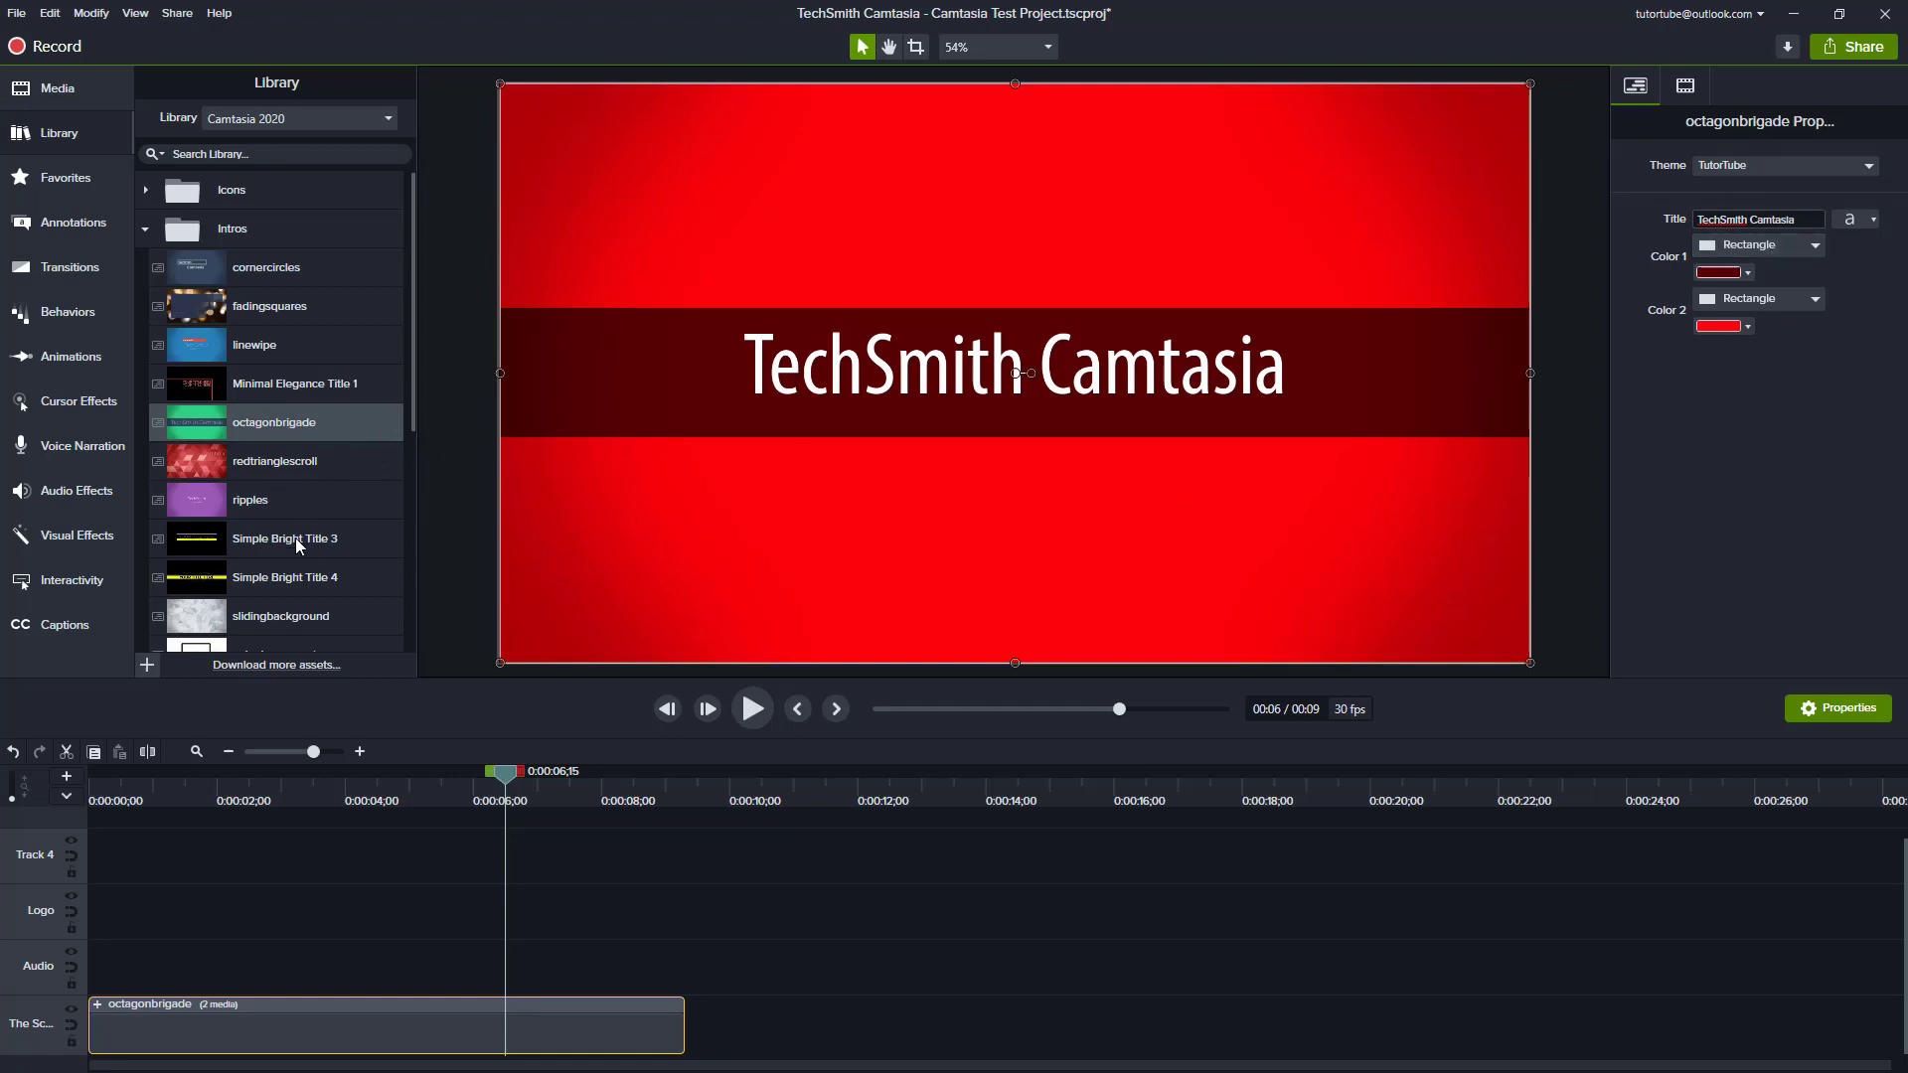
pyautogui.scroll(-4, 295, 538)
pyautogui.scroll(-1, 316, 421)
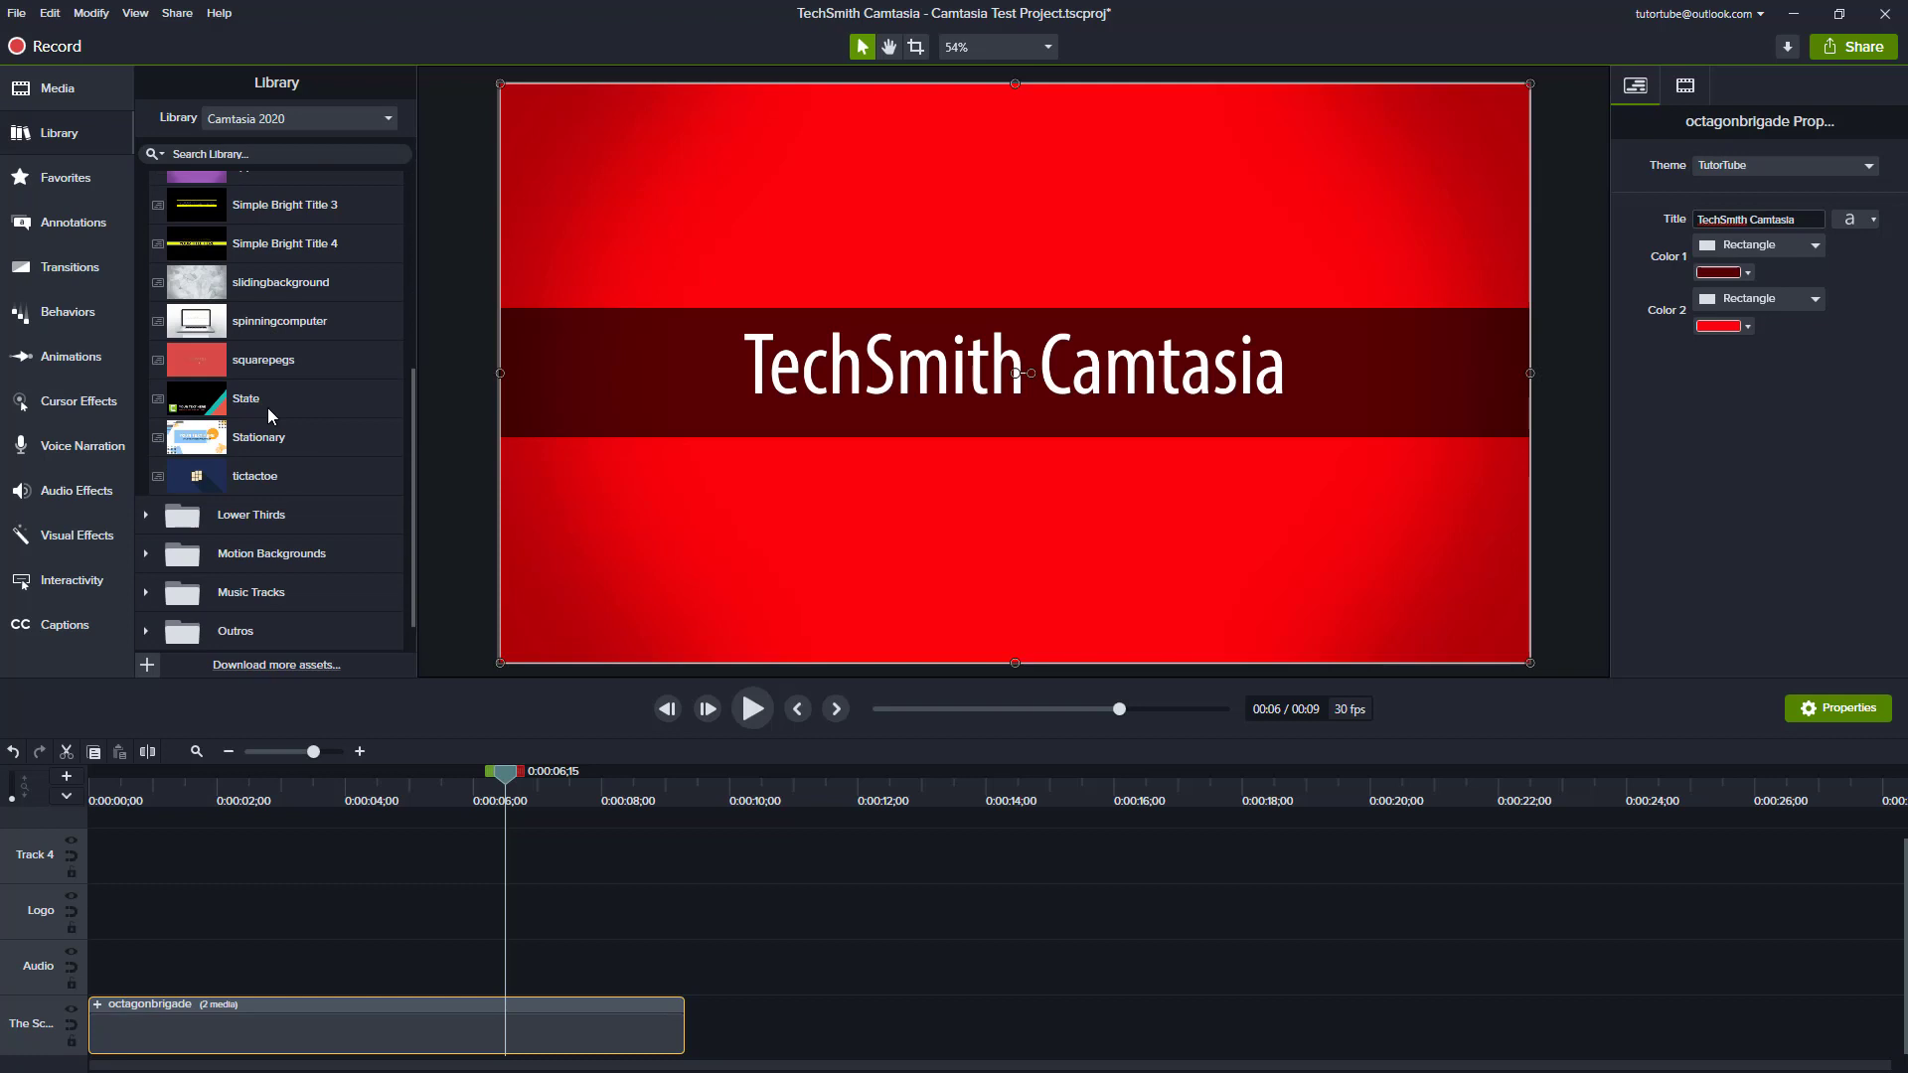
pyautogui.moveTo(269, 321); pyautogui.dragTo(894, 1014)
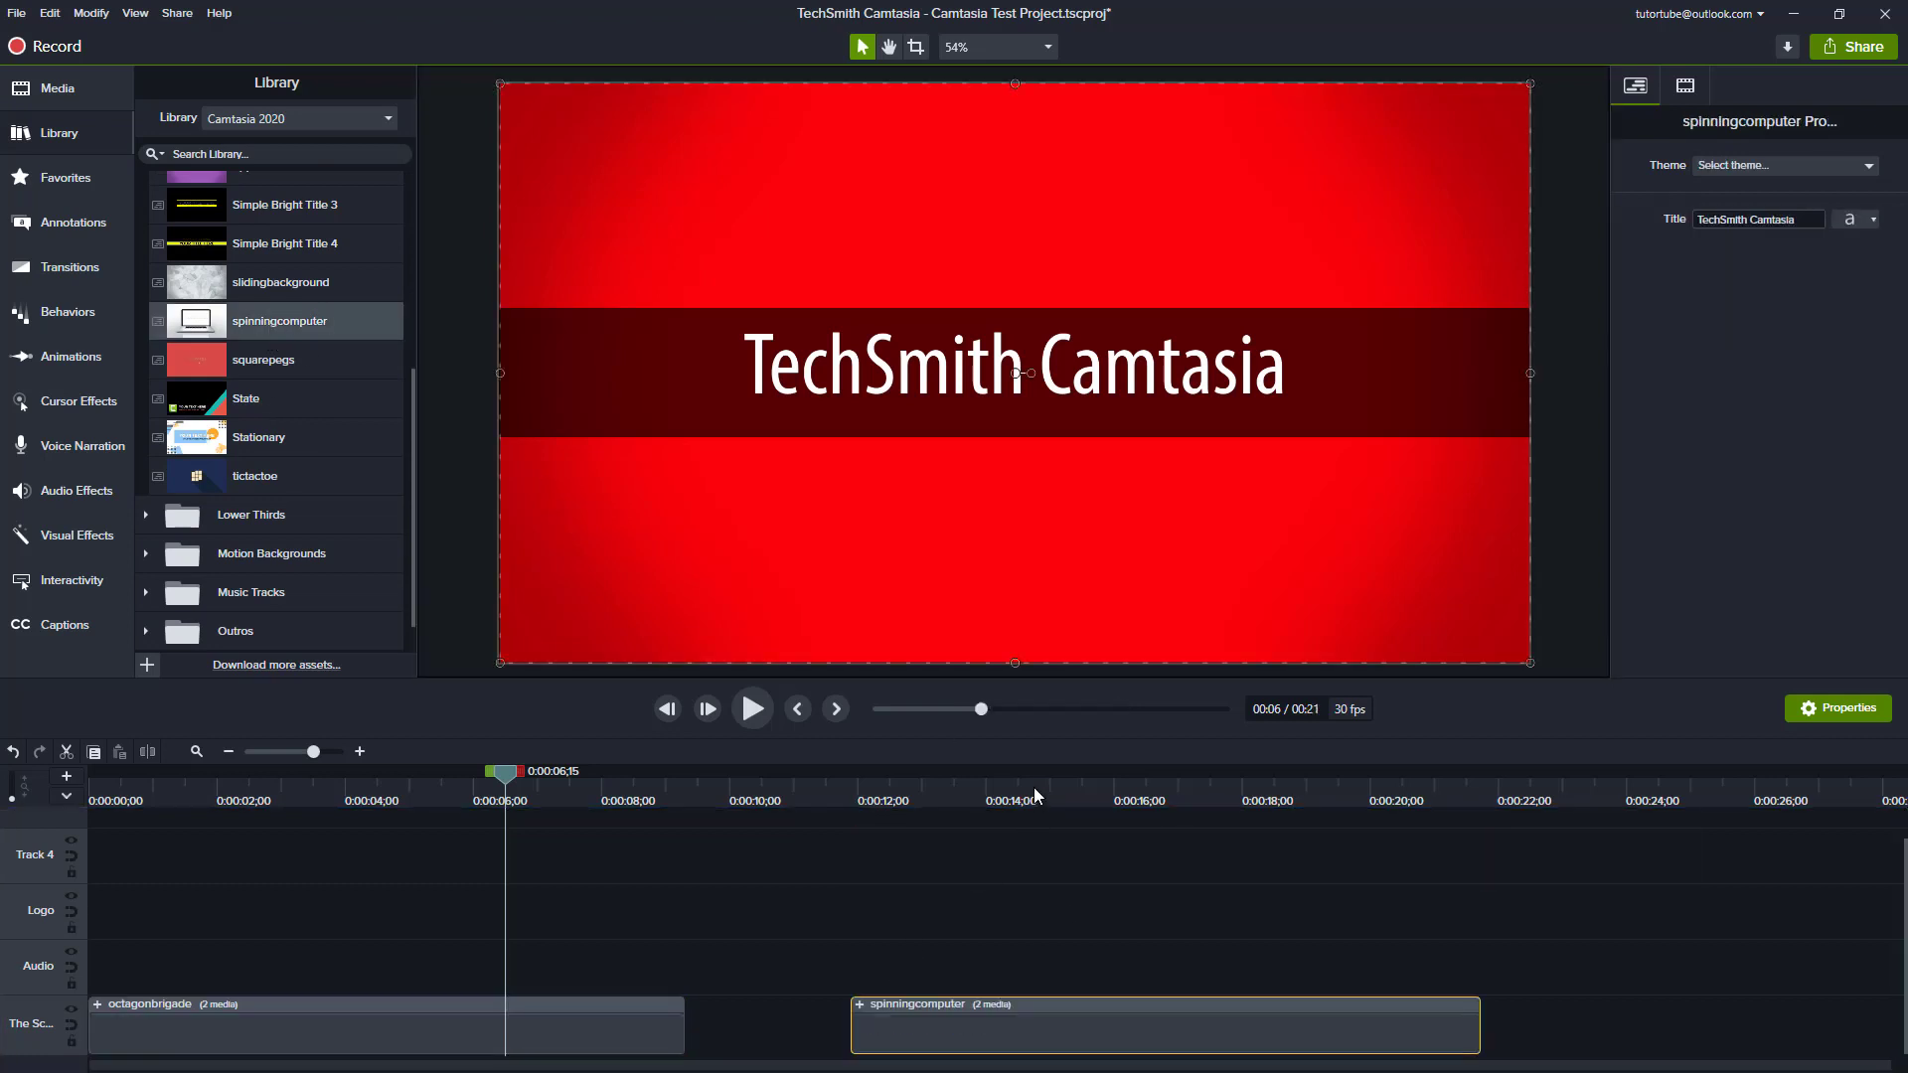
pyautogui.moveTo(1031, 792); pyautogui.dragTo(1039, 792)
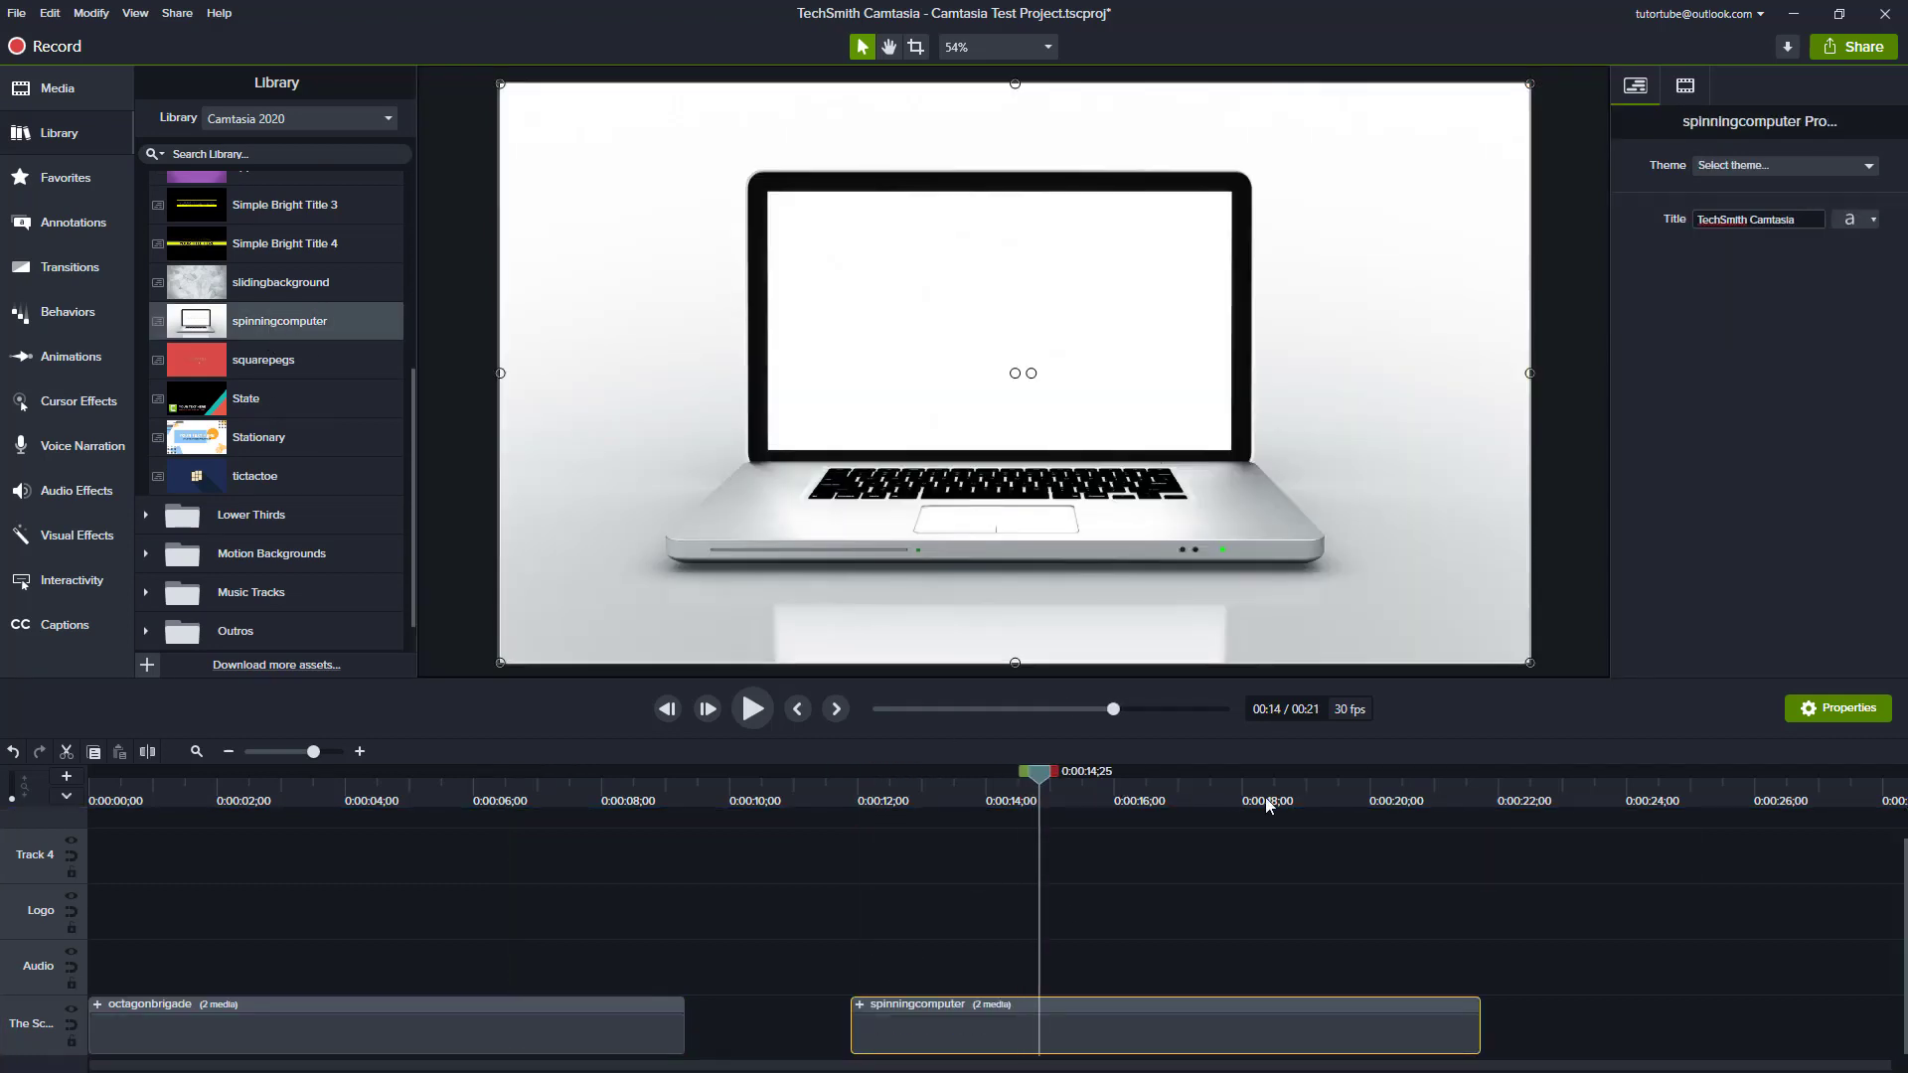
pyautogui.click(1829, 171)
pyautogui.click(1763, 211)
pyautogui.moveTo(1063, 798); pyautogui.dragTo(1388, 796)
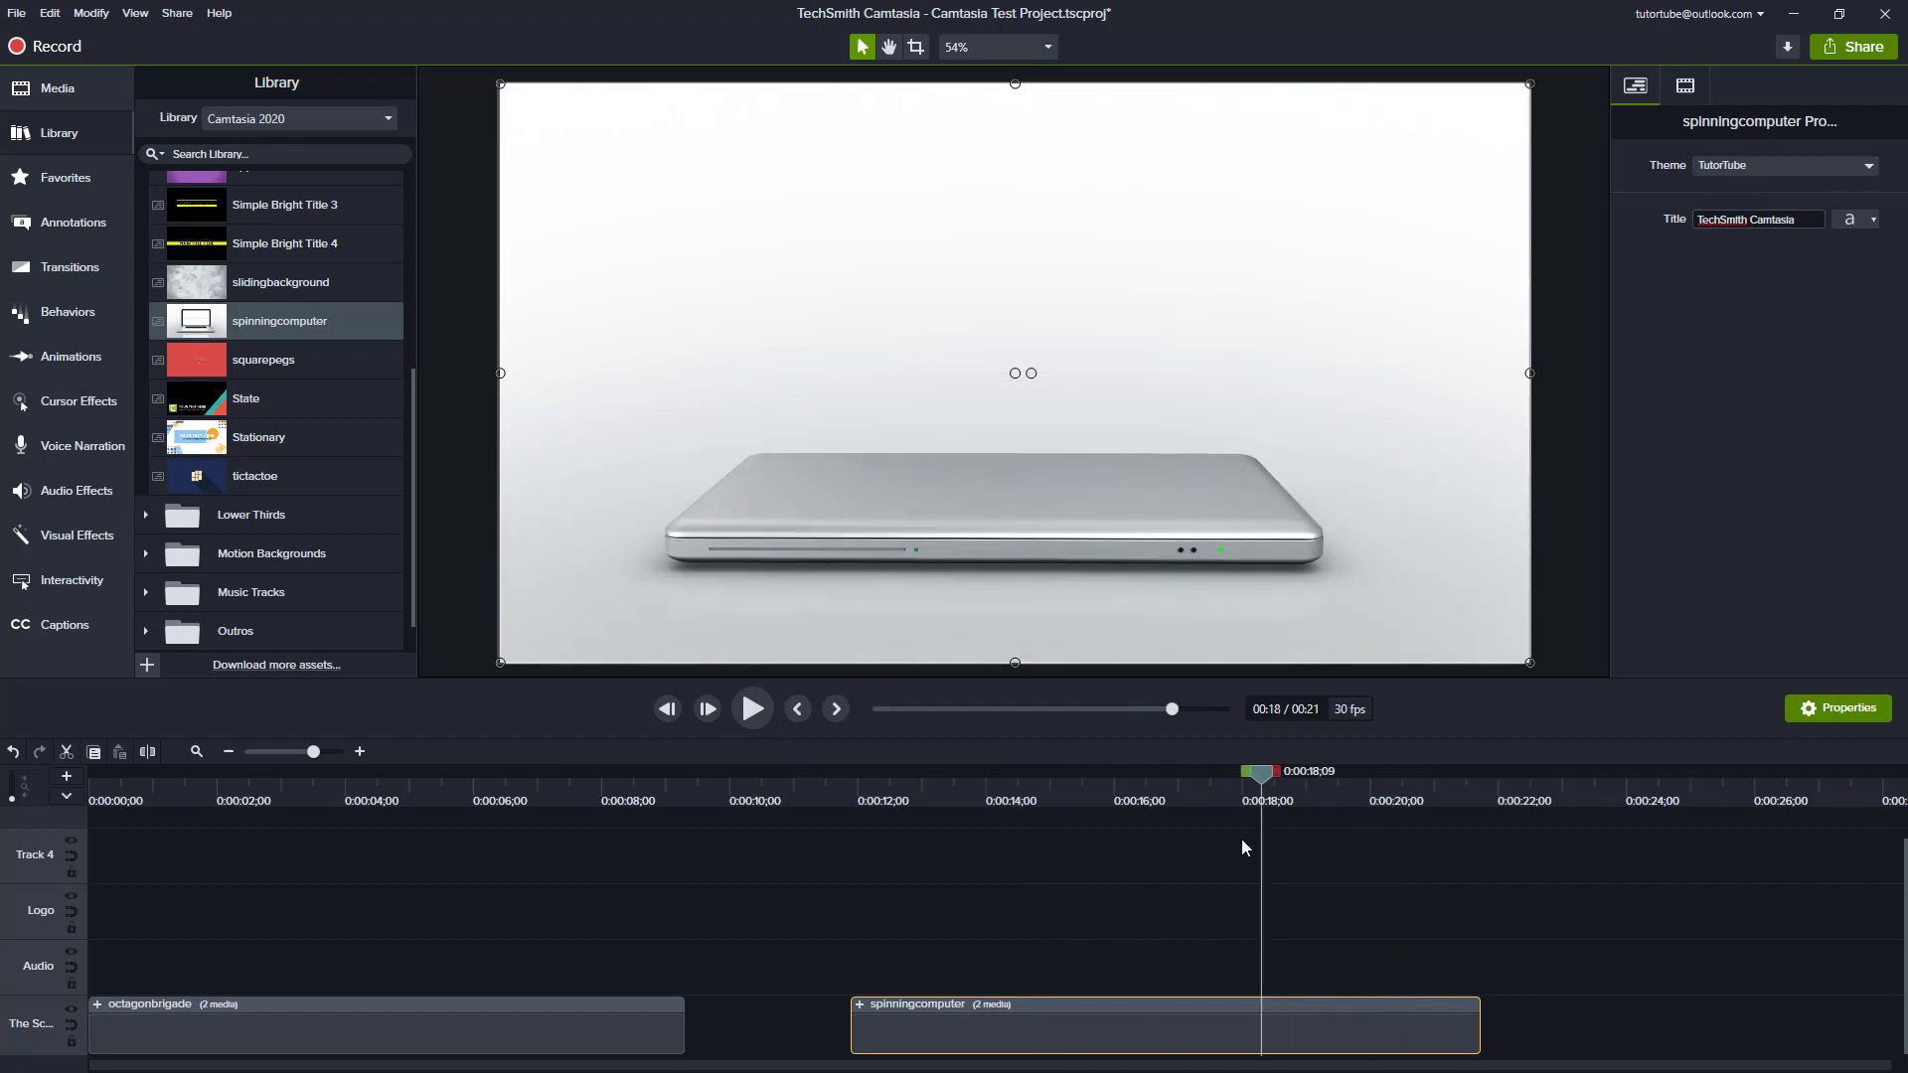
pyautogui.moveTo(1242, 848); pyautogui.dragTo(1281, 857)
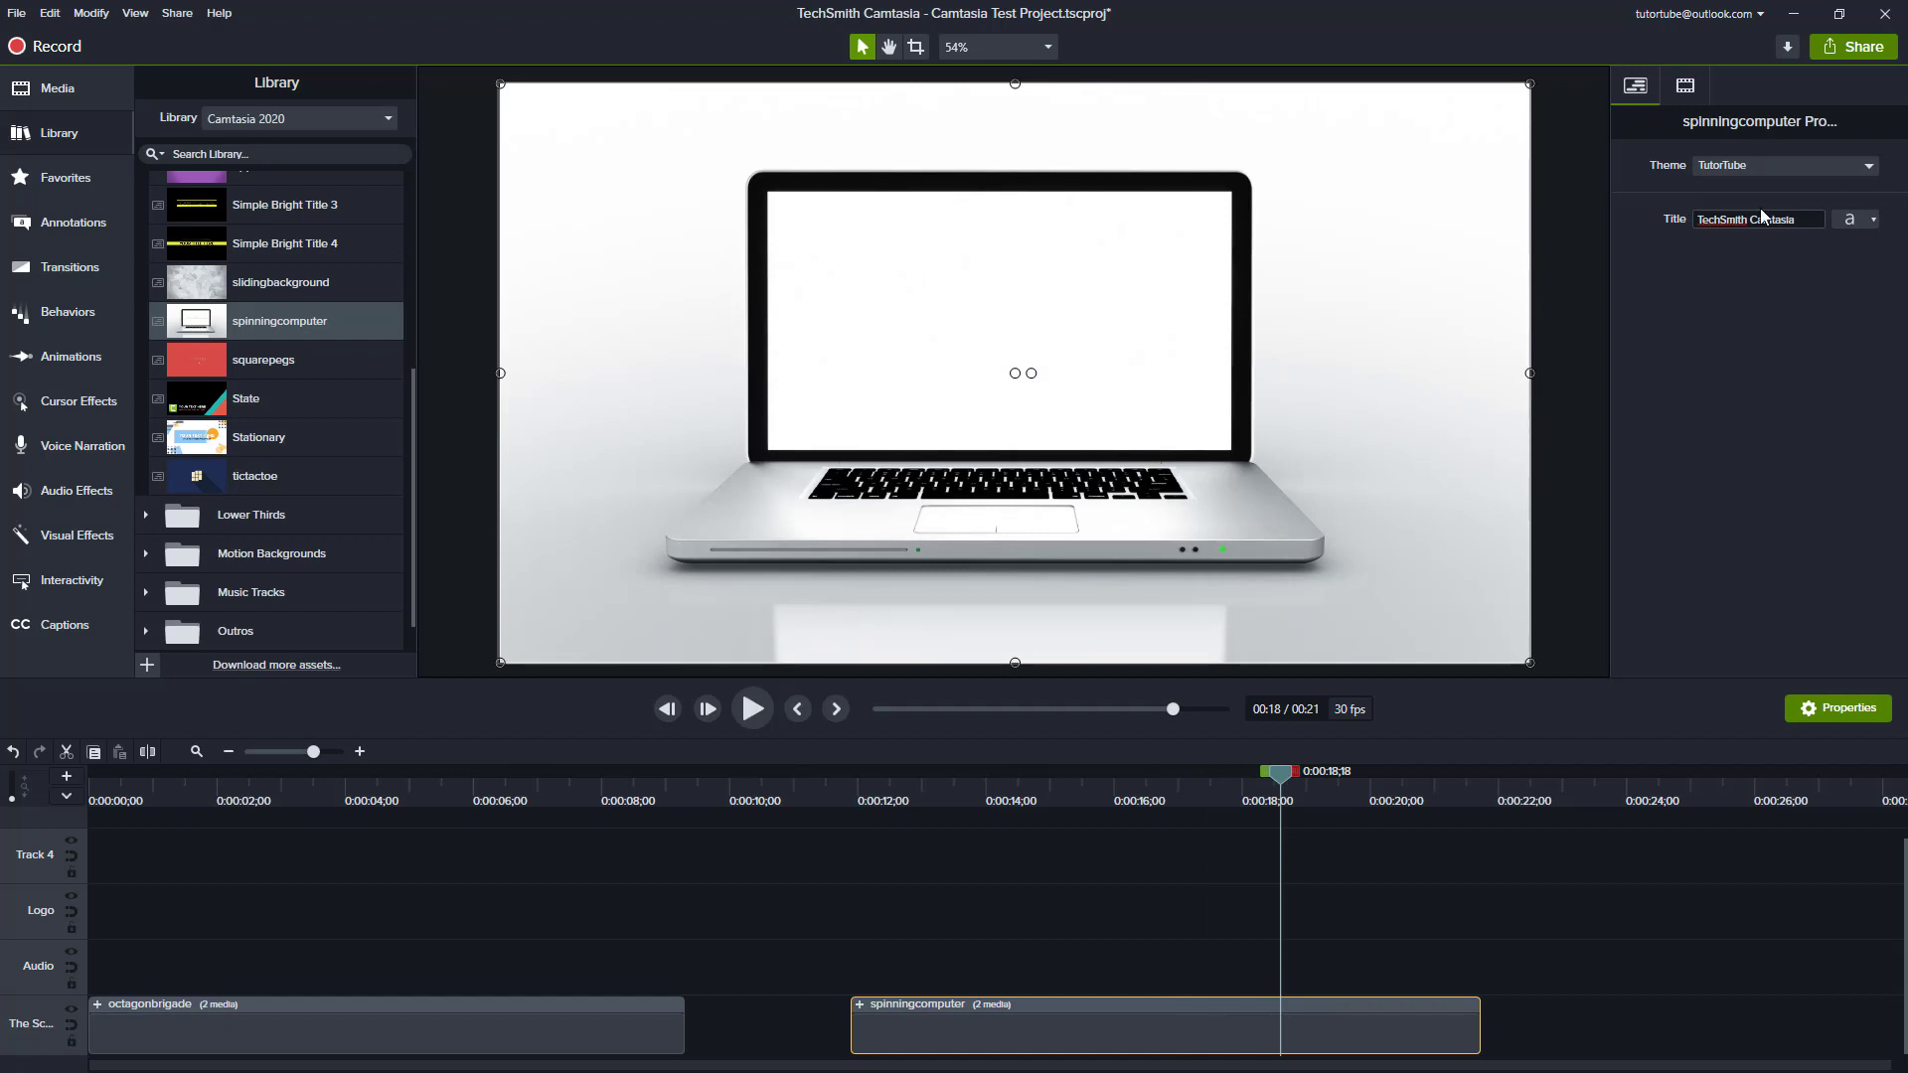
pyautogui.moveTo(1314, 949); pyautogui.dragTo(1381, 1053)
# - Delete the spinningcomputer and octagonbrigade clips, add Stationary, and apply the TutorTube theme
pyautogui.press('Delete')
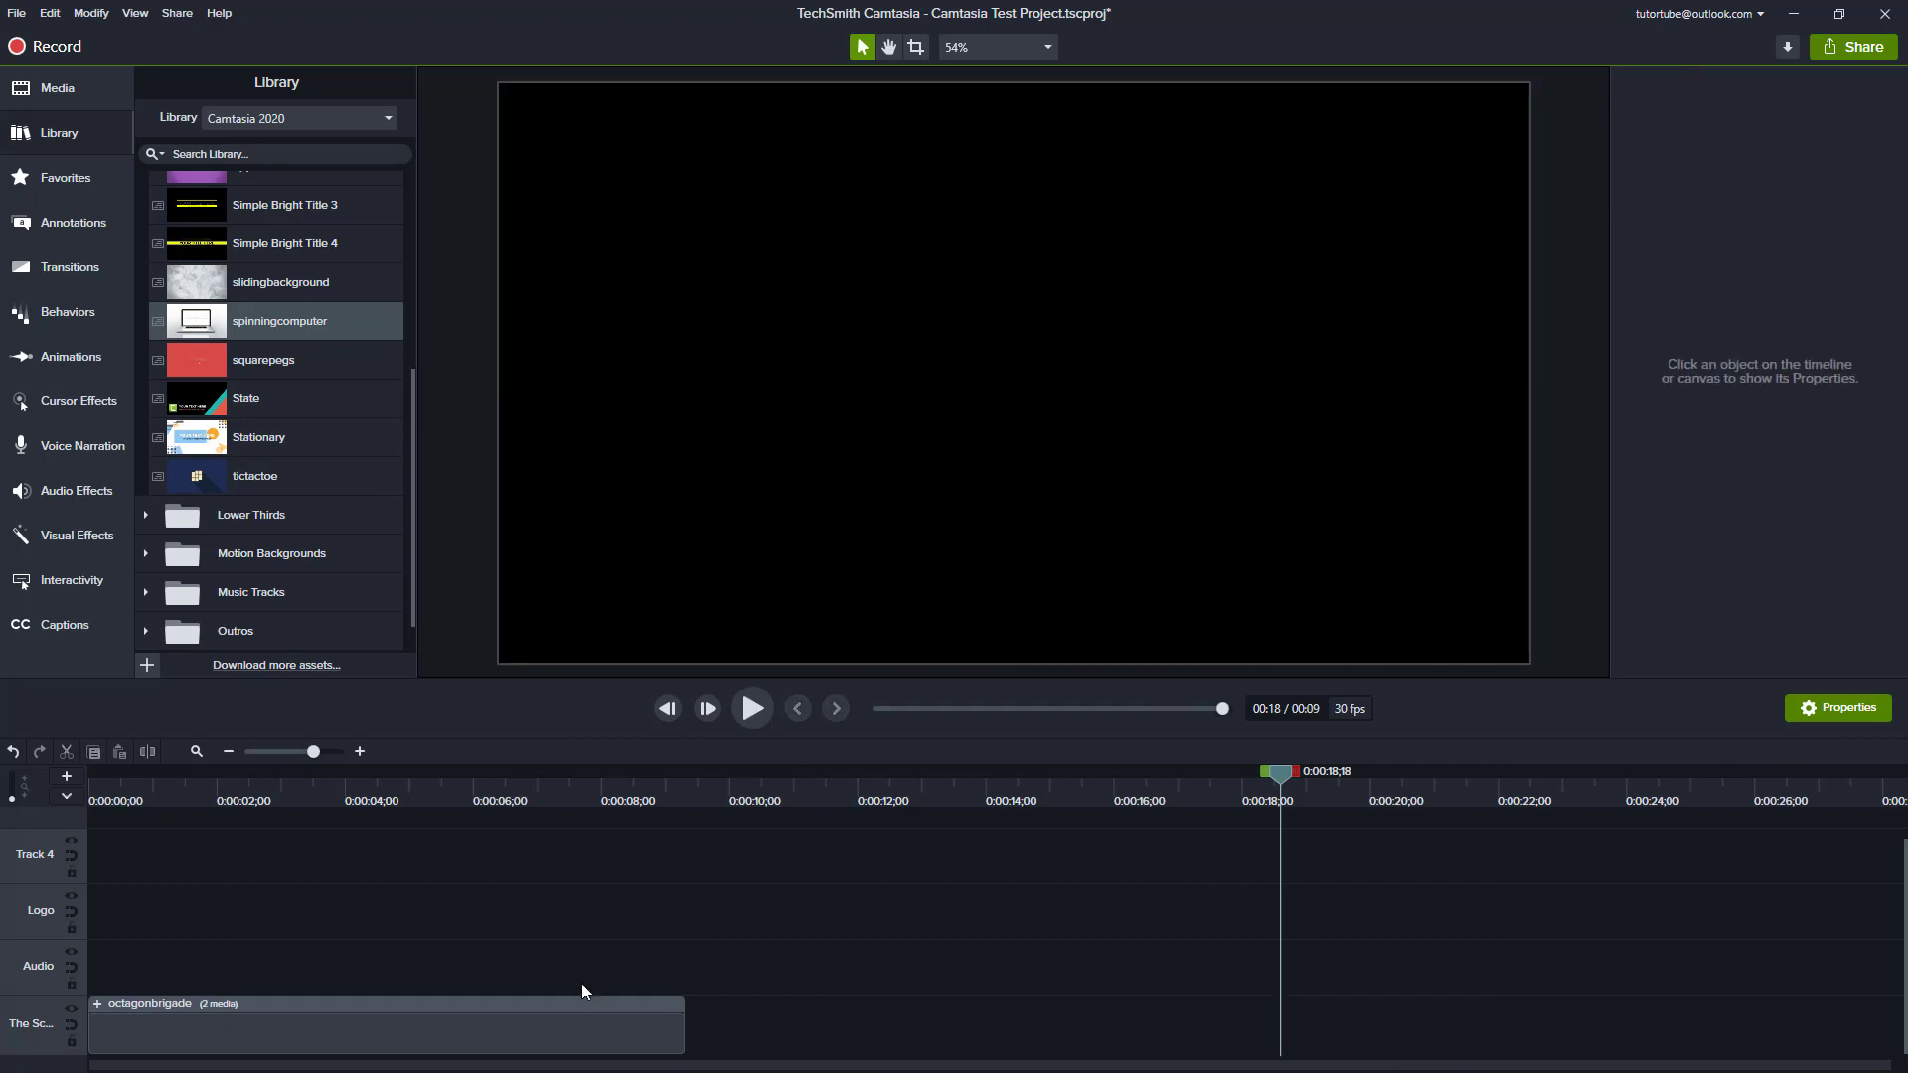
pyautogui.click(571, 1012)
pyautogui.press('Delete')
pyautogui.moveTo(257, 437); pyautogui.dragTo(559, 1022)
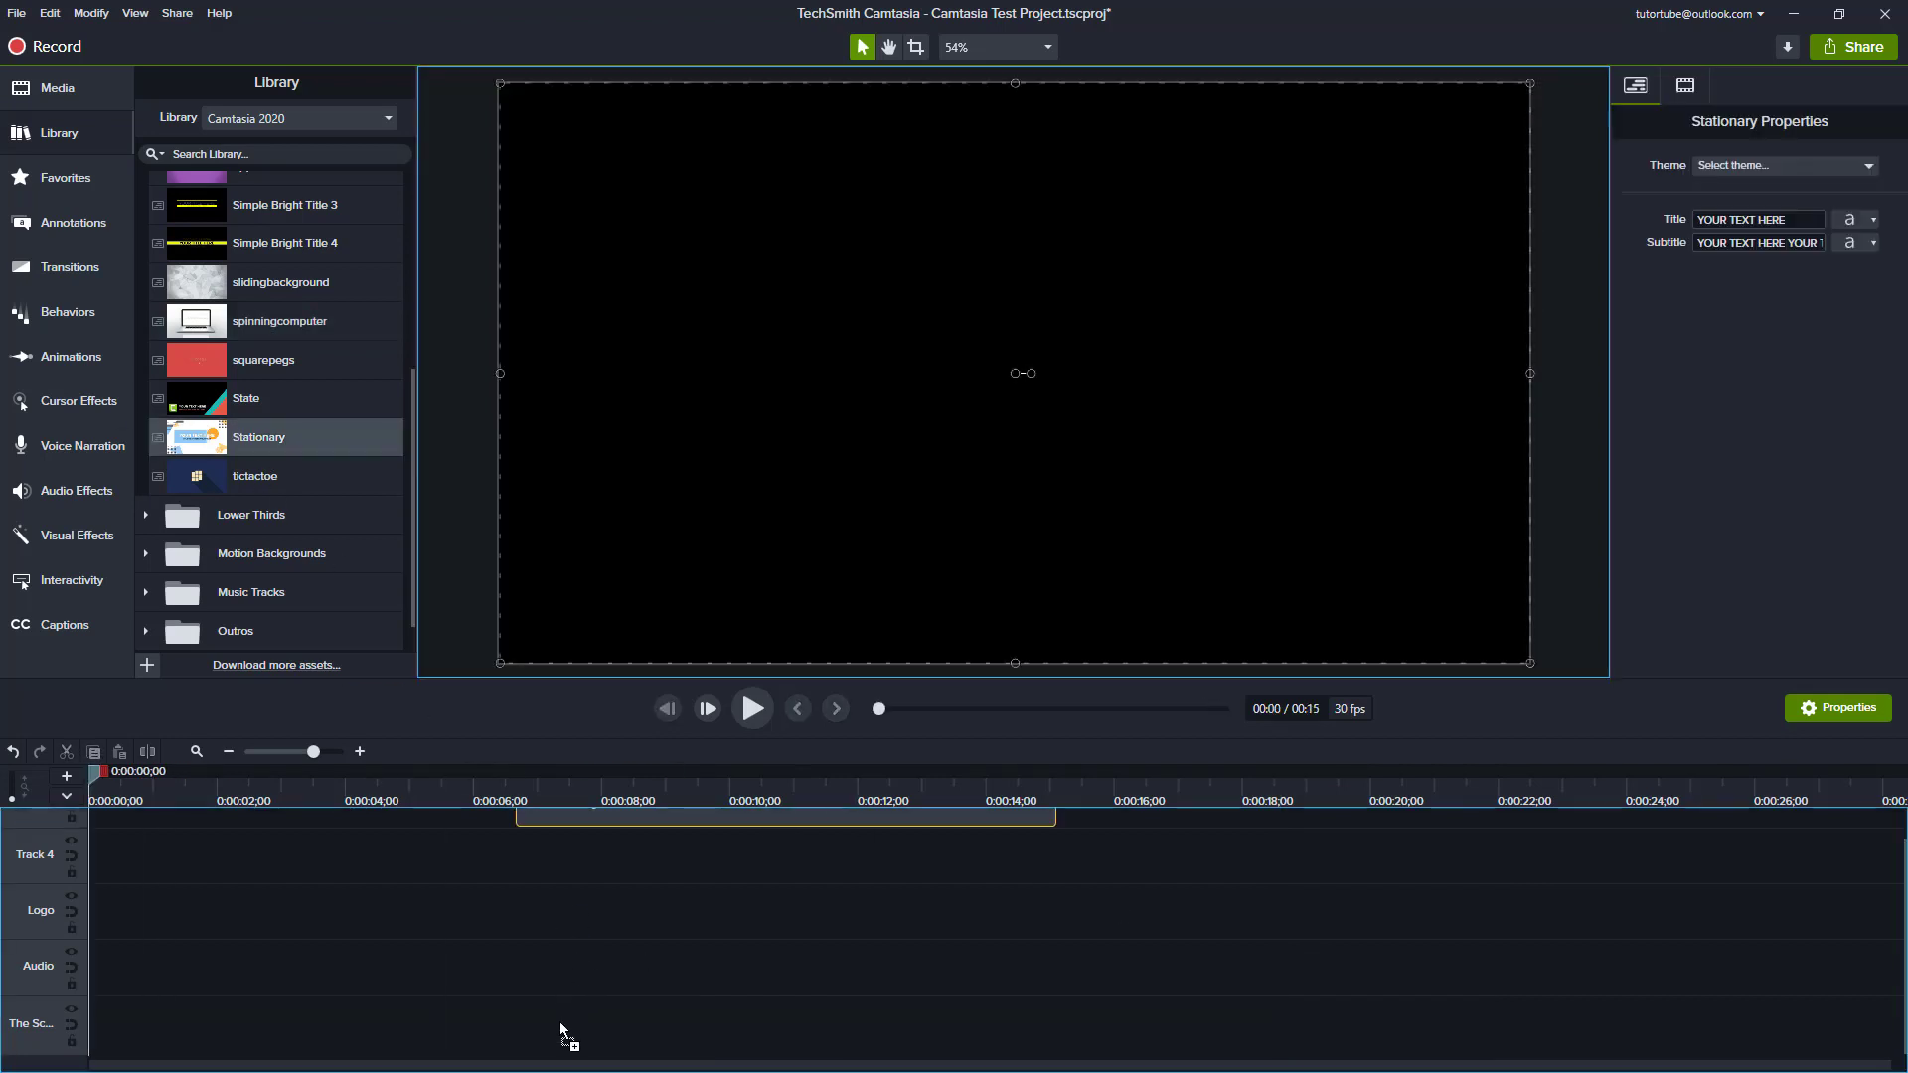
pyautogui.click(785, 795)
pyautogui.click(1710, 167)
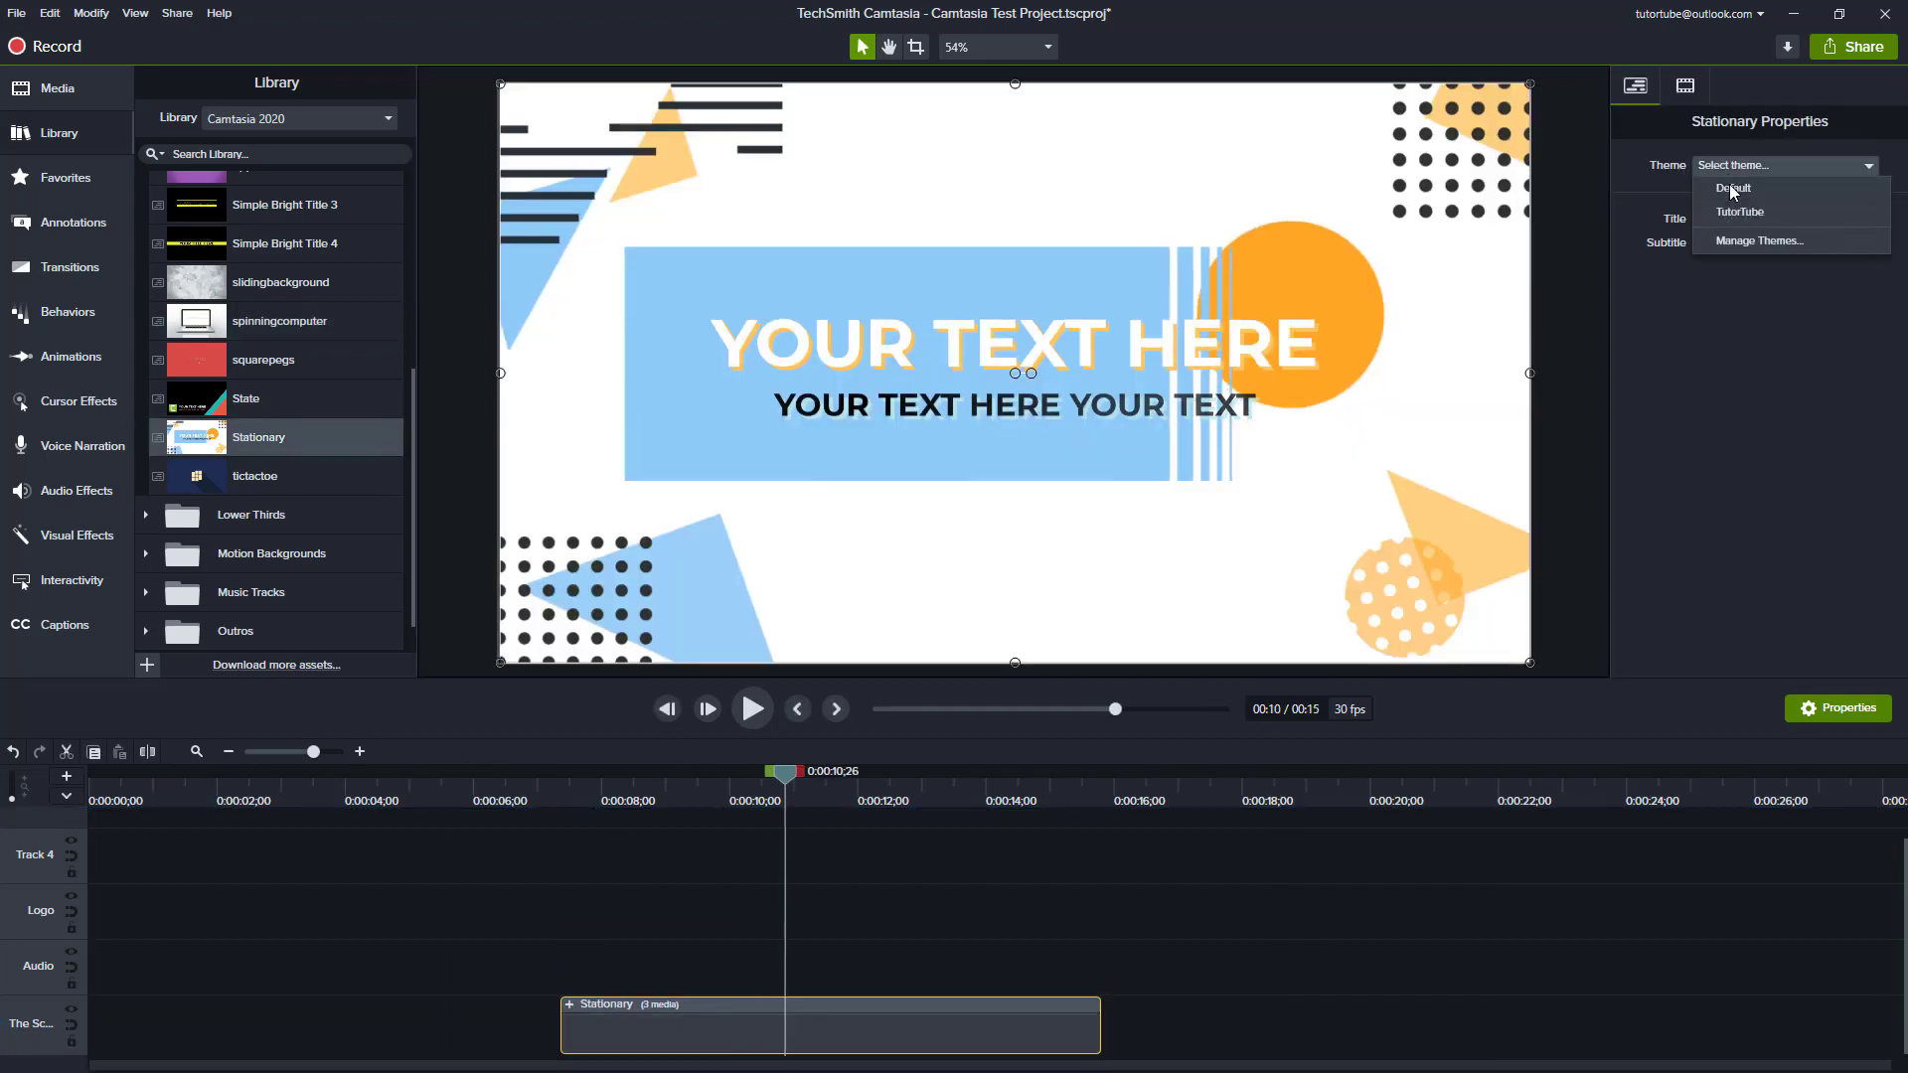
pyautogui.click(1734, 217)
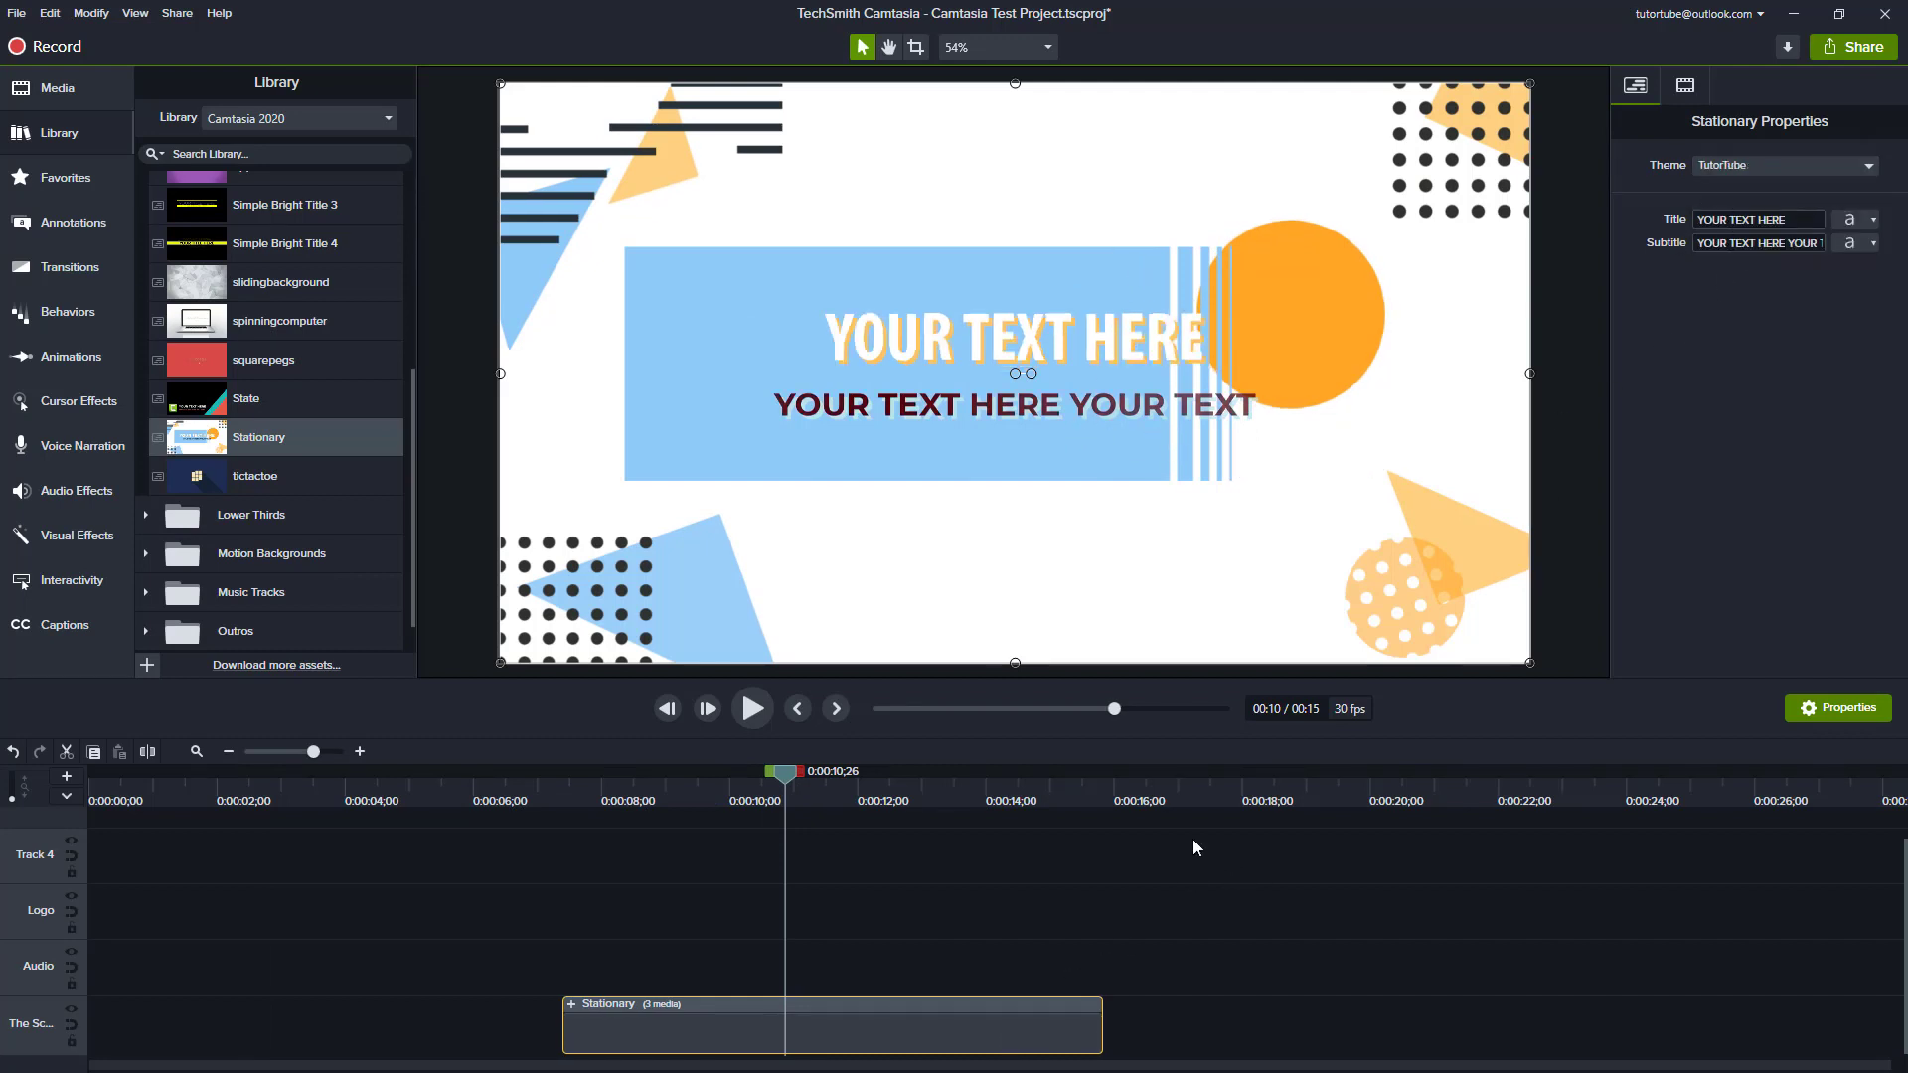
# - Replace Stationary with tictactoe, apply TutorTube, and scrub to its ending TutorTube logo
pyautogui.press('Delete')
pyautogui.scroll(3, 276, 408)
pyautogui.scroll(2, 277, 411)
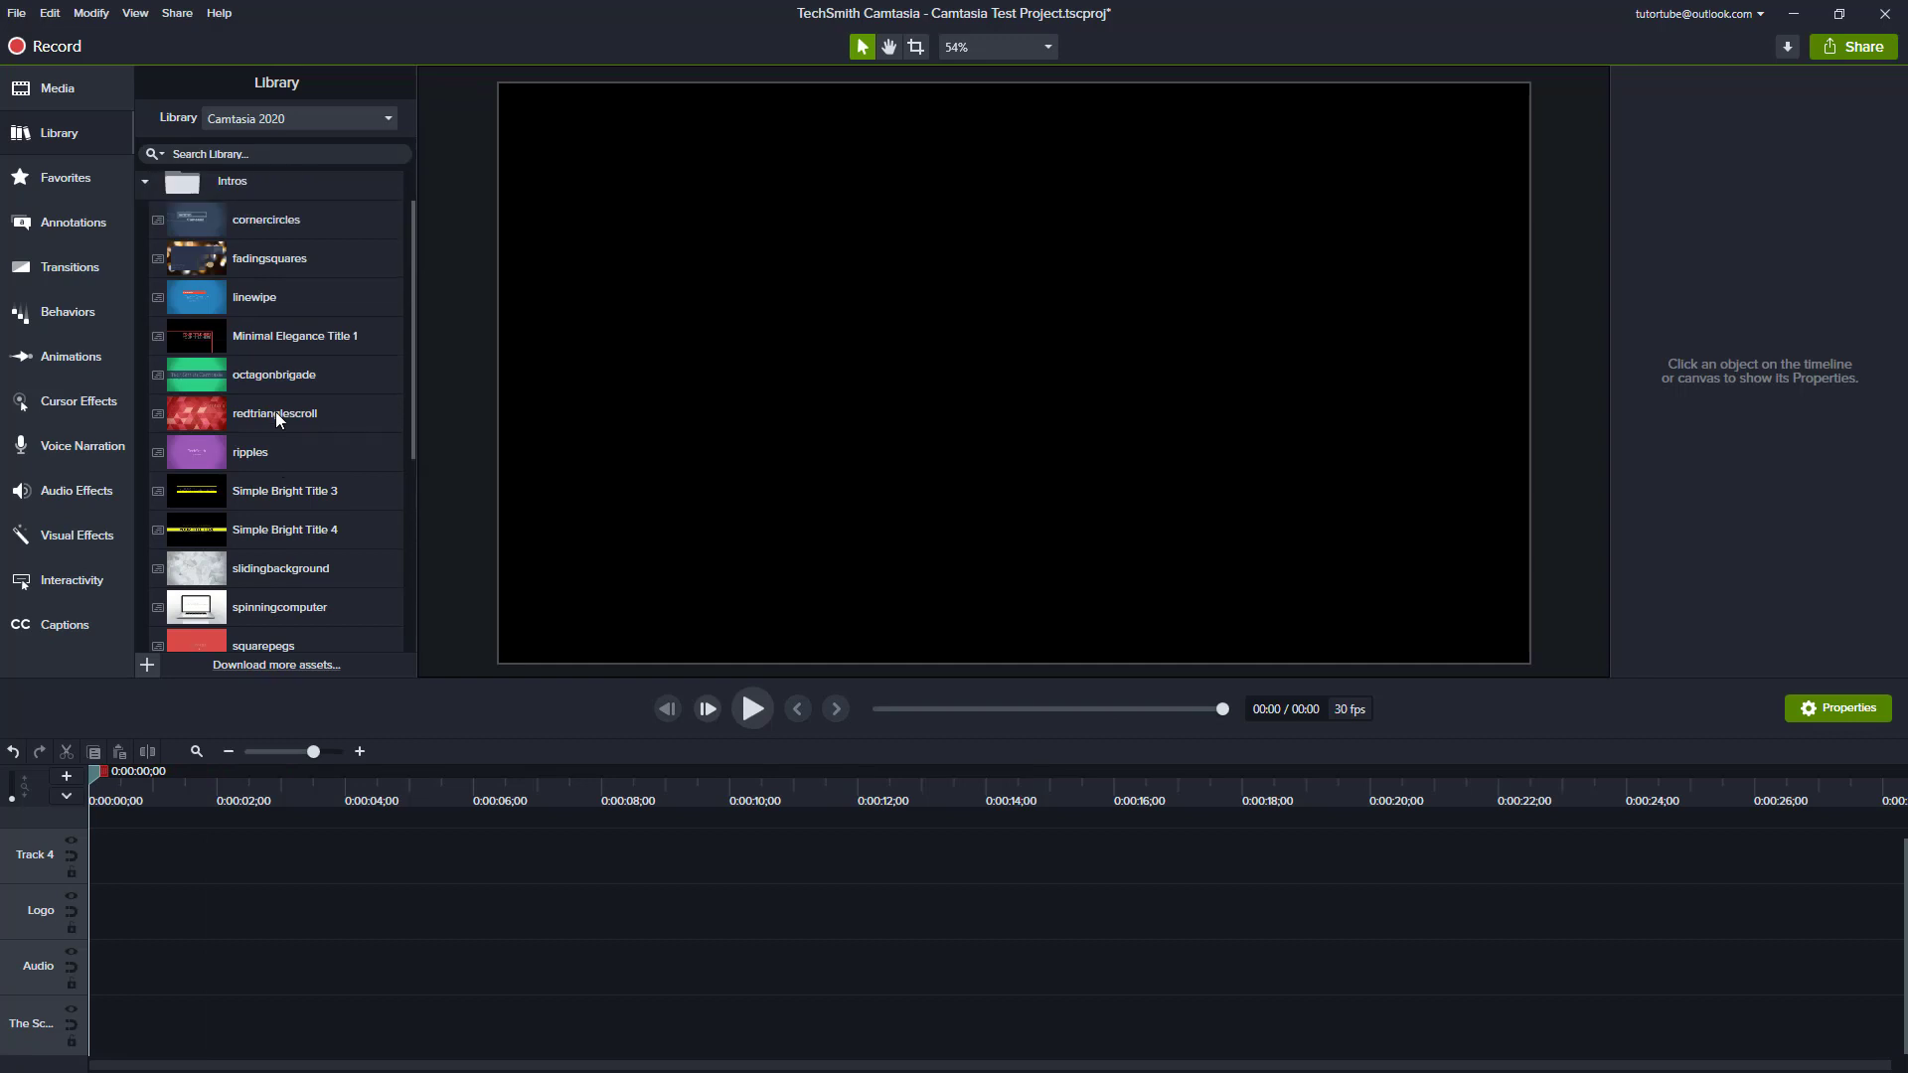
pyautogui.scroll(-5, 247, 315)
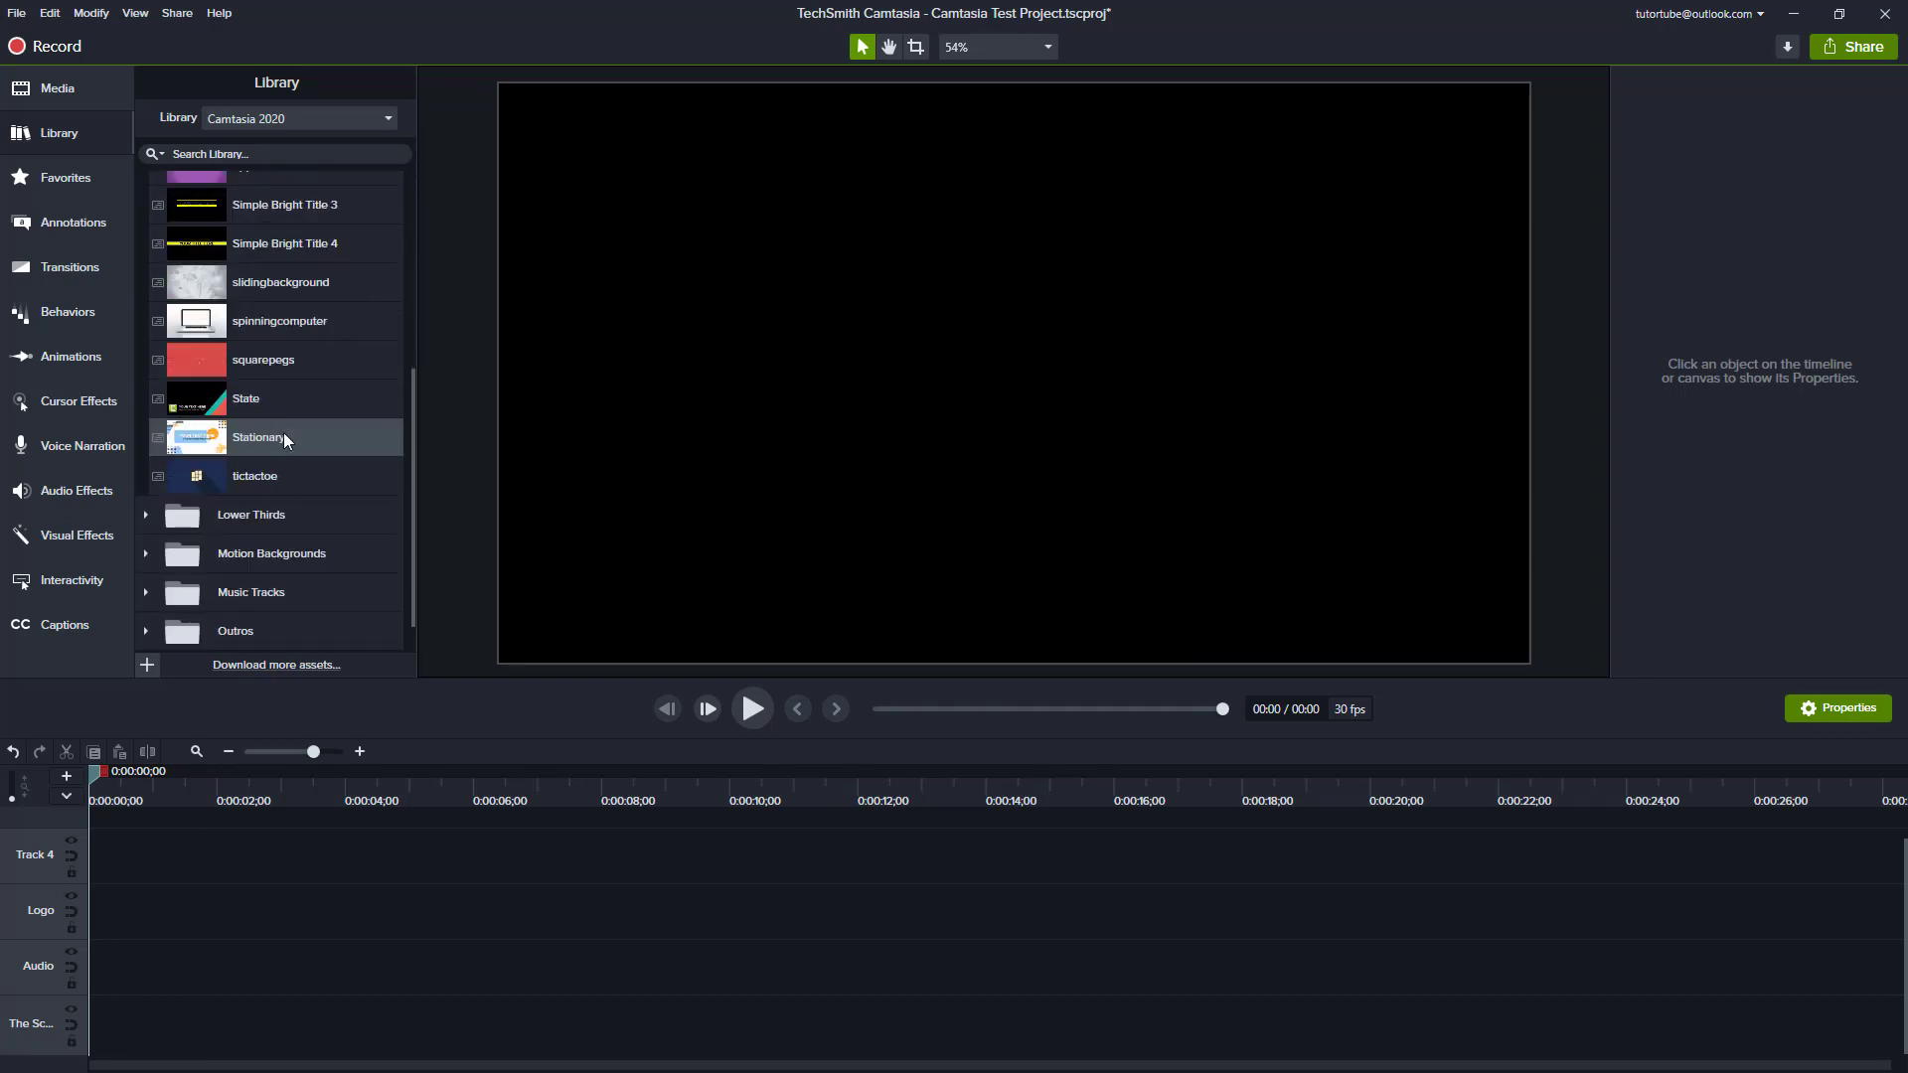
pyautogui.moveTo(275, 474); pyautogui.dragTo(526, 1009)
pyautogui.click(832, 807)
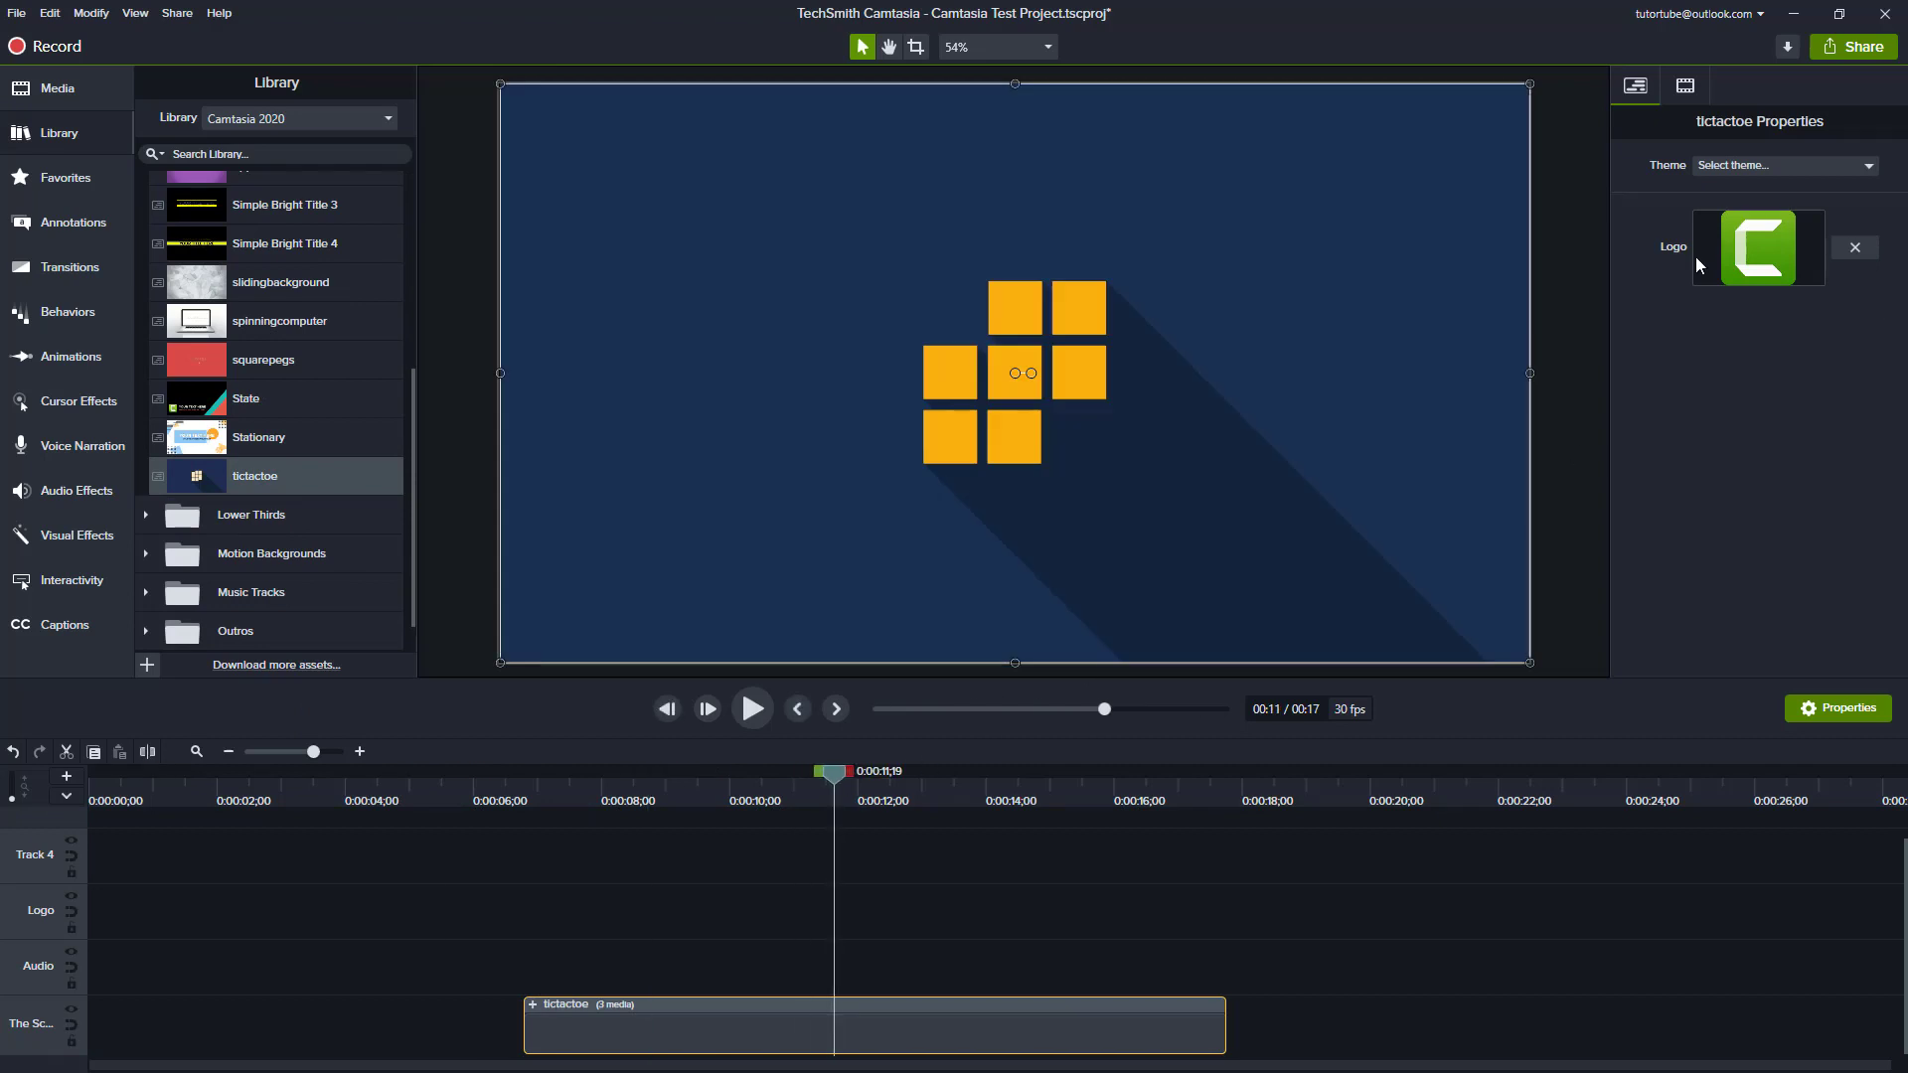
pyautogui.click(1737, 166)
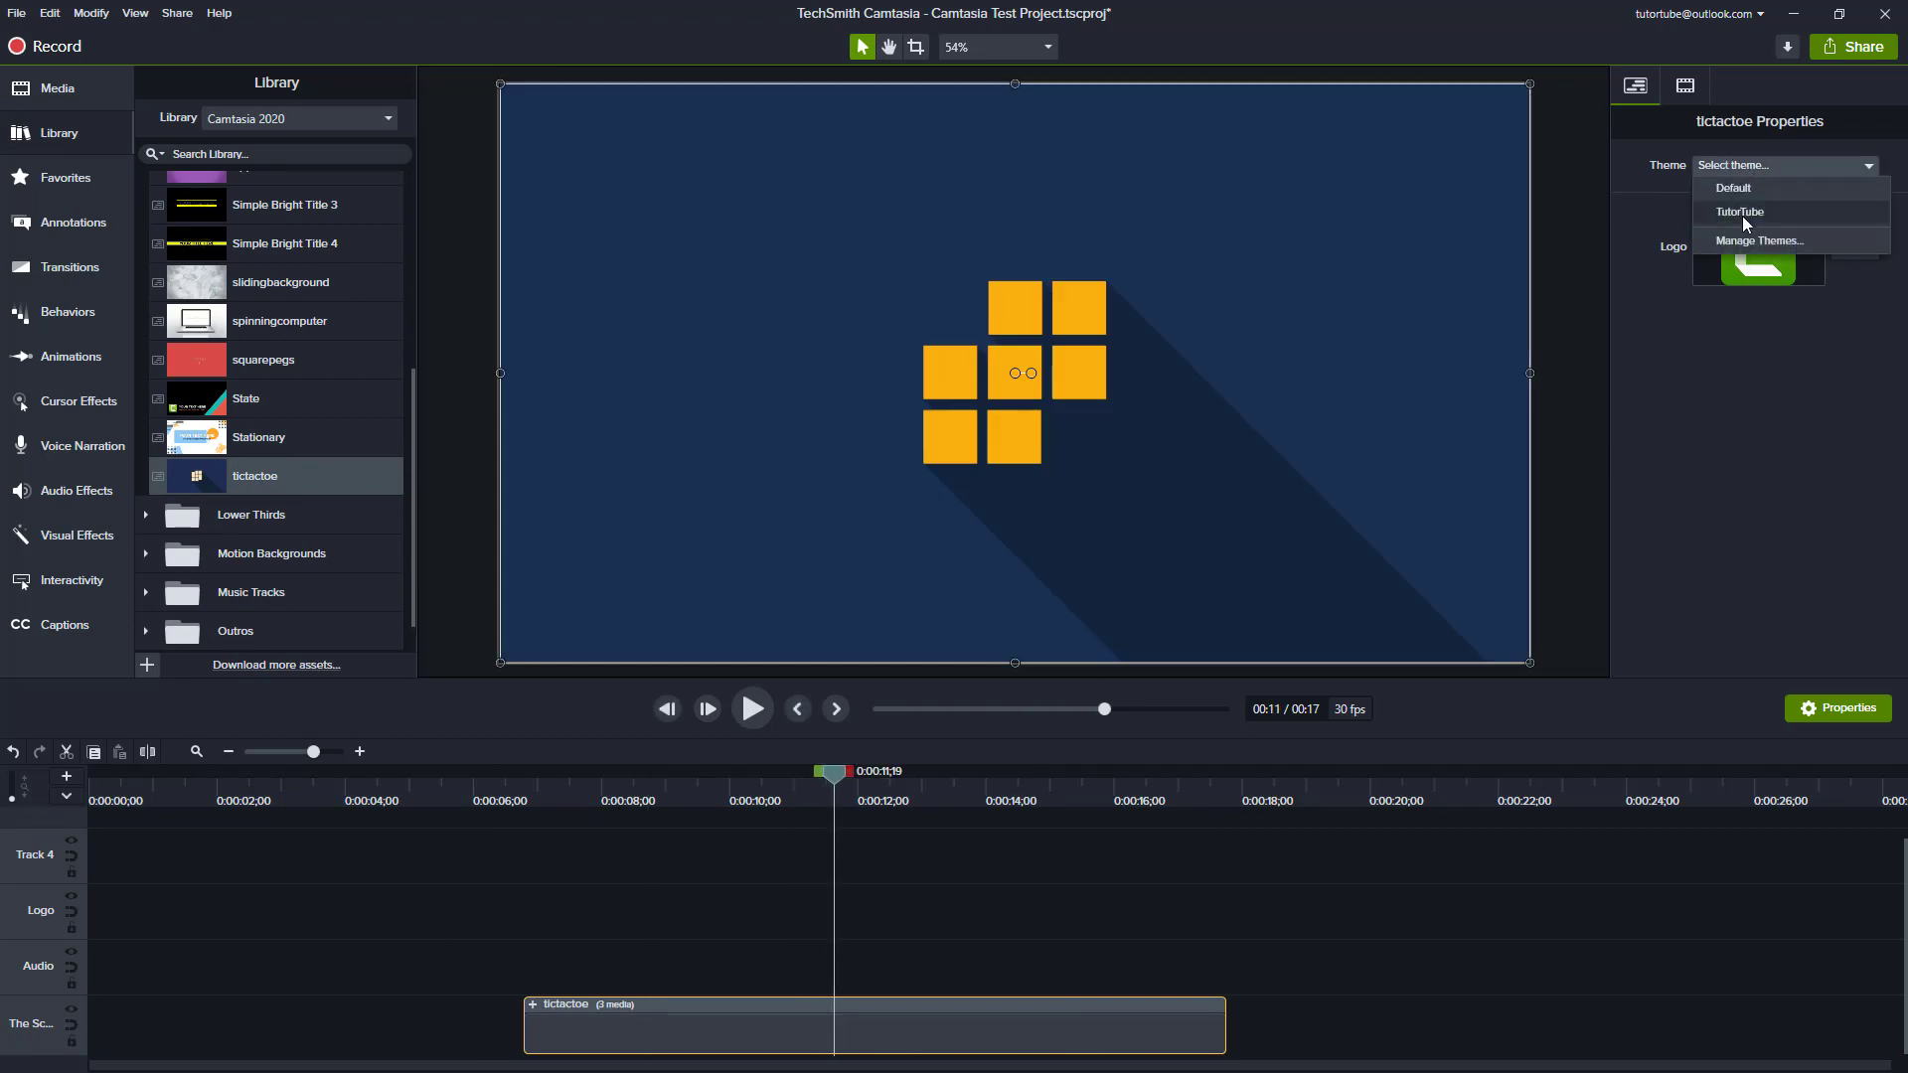
pyautogui.click(1739, 212)
pyautogui.moveTo(863, 795); pyautogui.dragTo(936, 815)
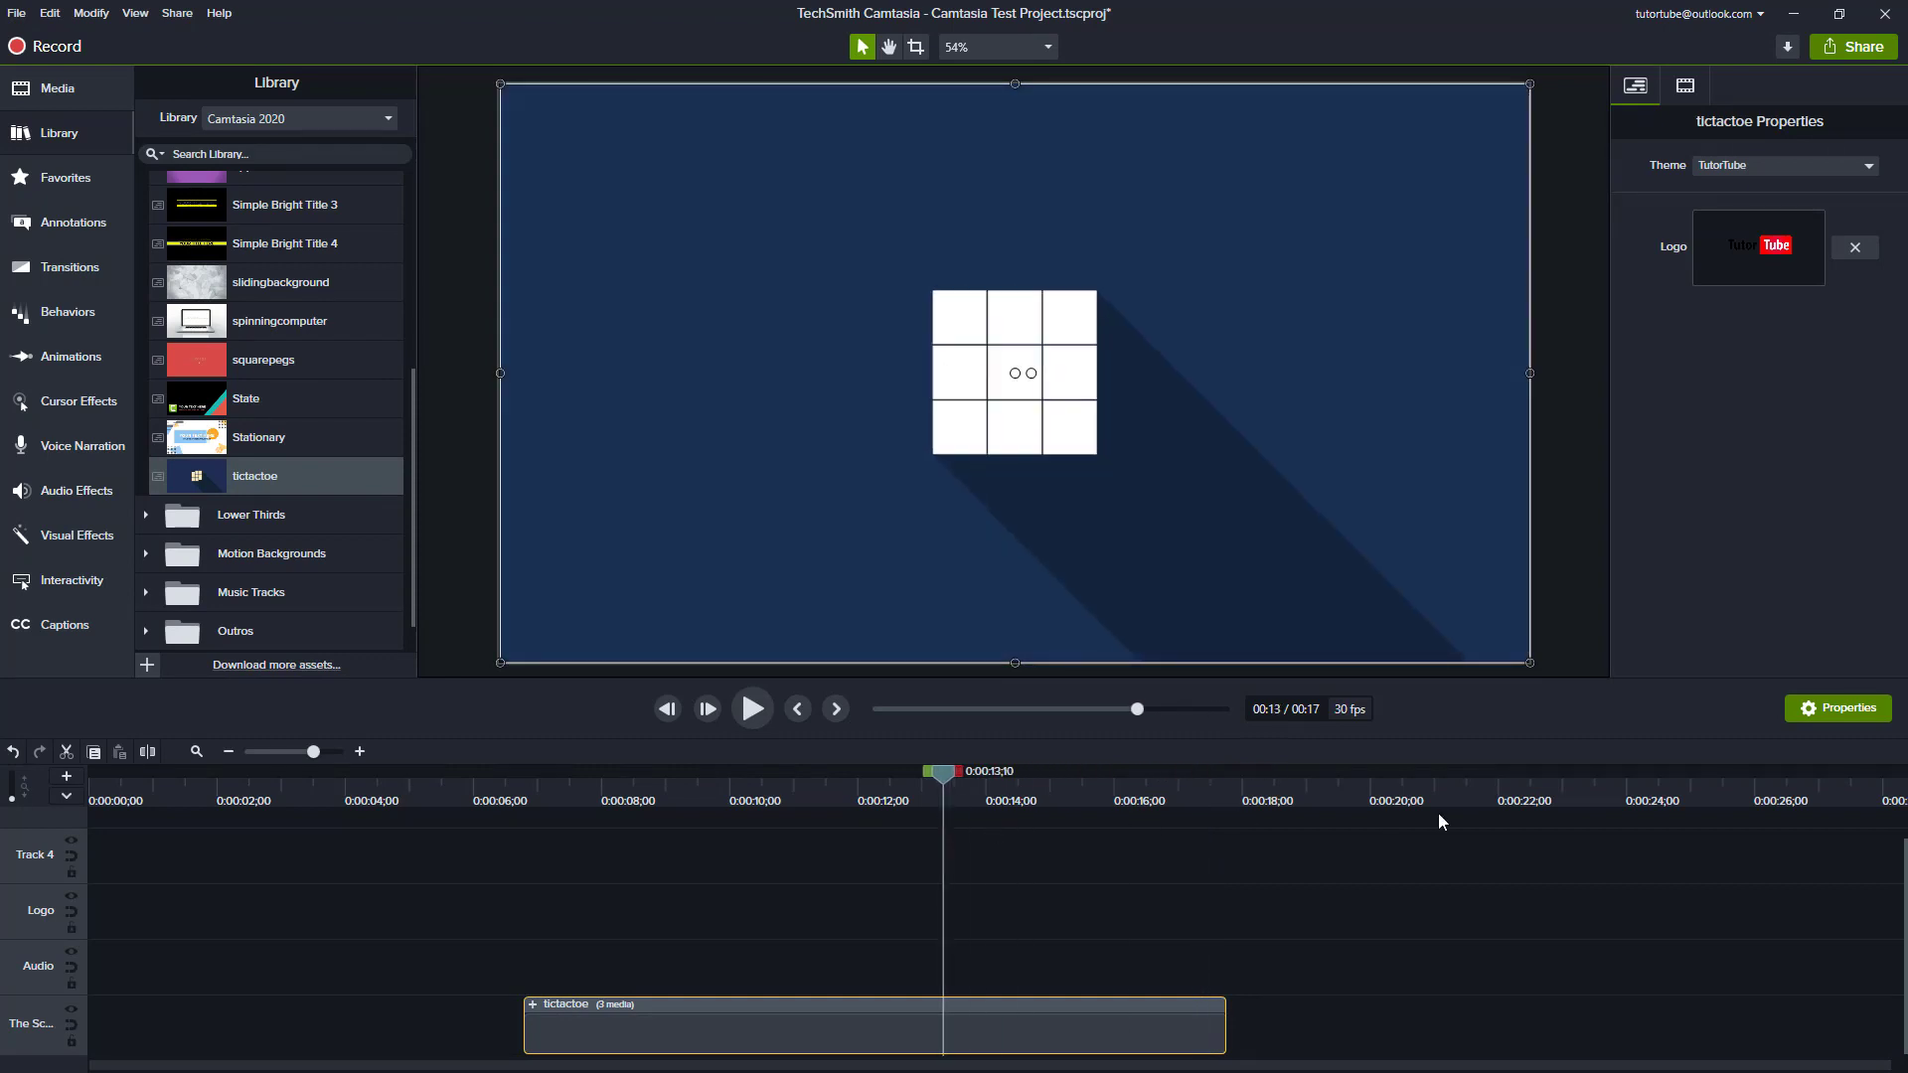